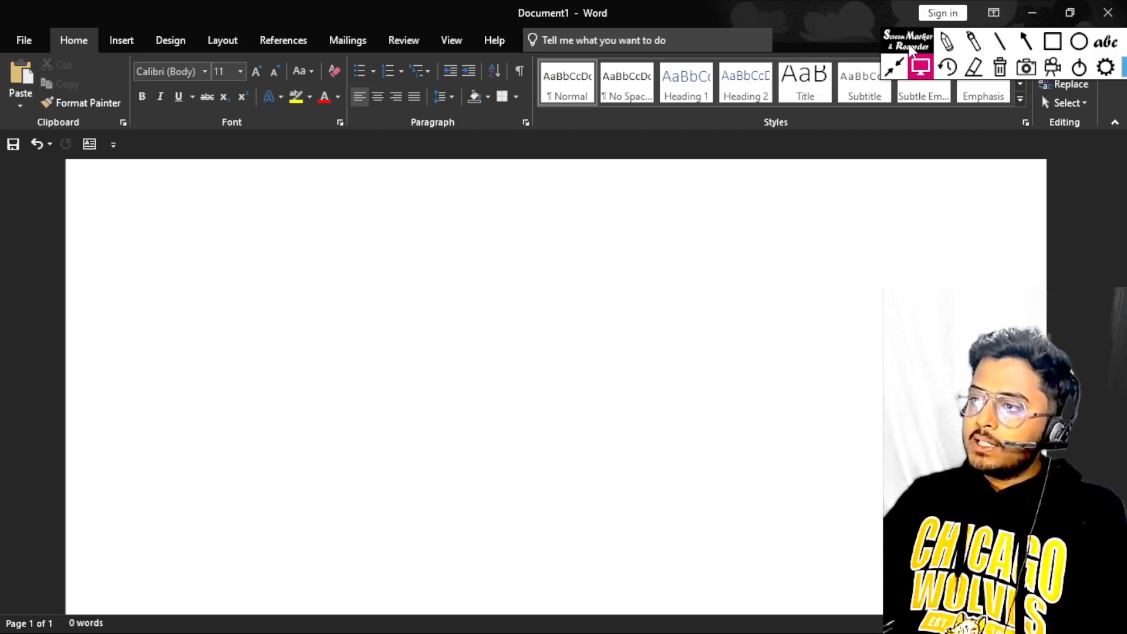
Step: Outline the Font, Paragraph, Styles, Editing and Clipboard groups with screen-marker rectangles, and clear all the markings
left_click_drag(914, 51, 933, 264)
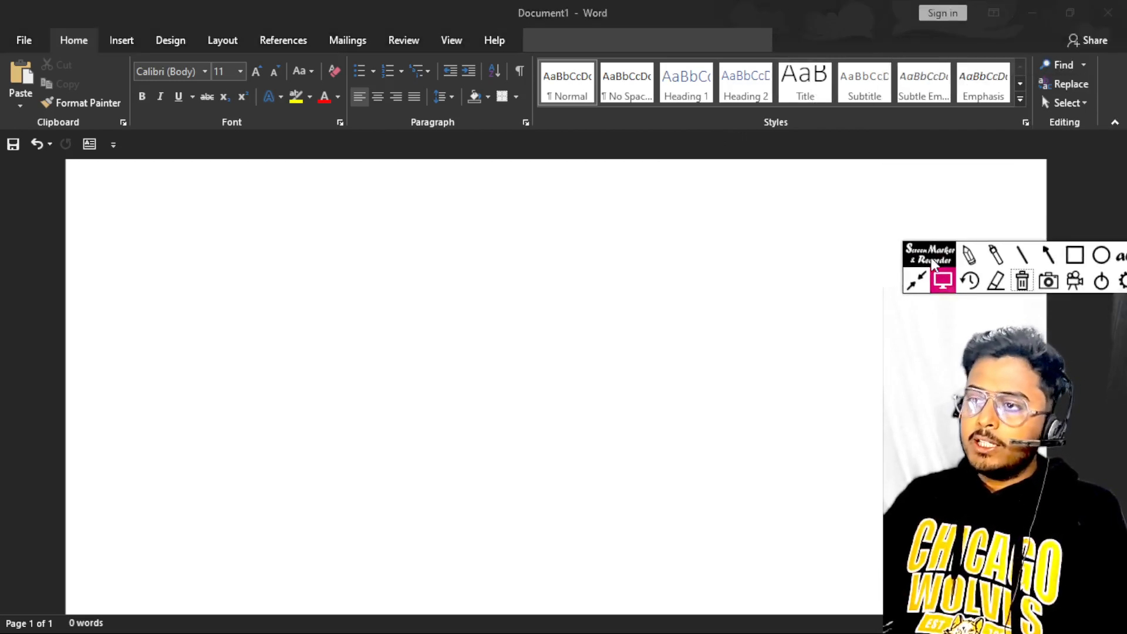
left_click(1075, 255)
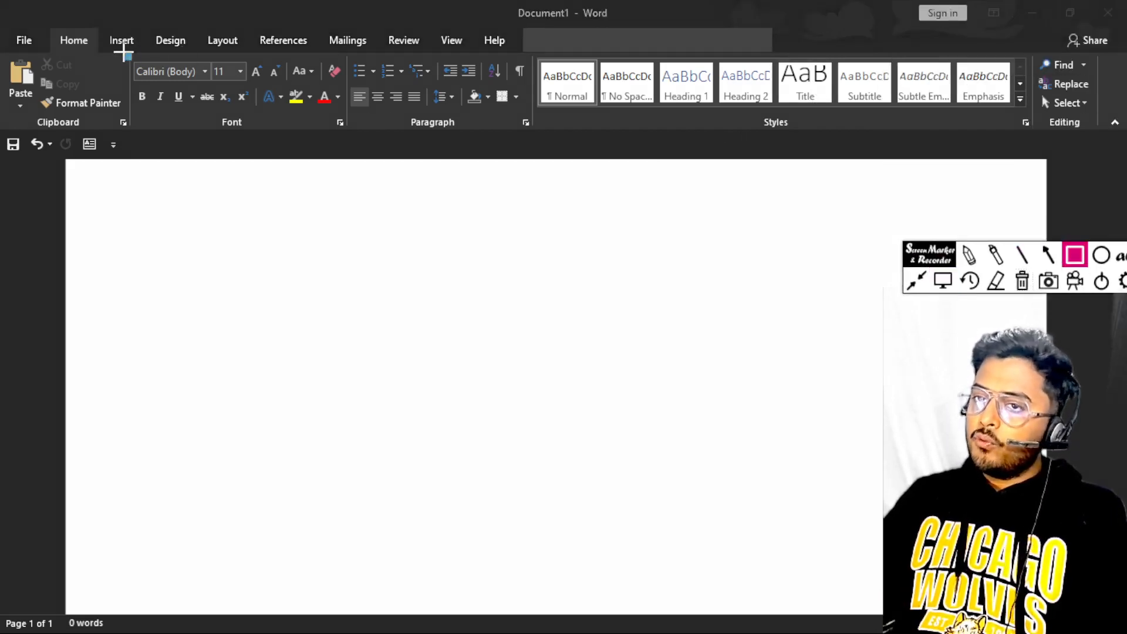
left_click_drag(123, 53, 340, 139)
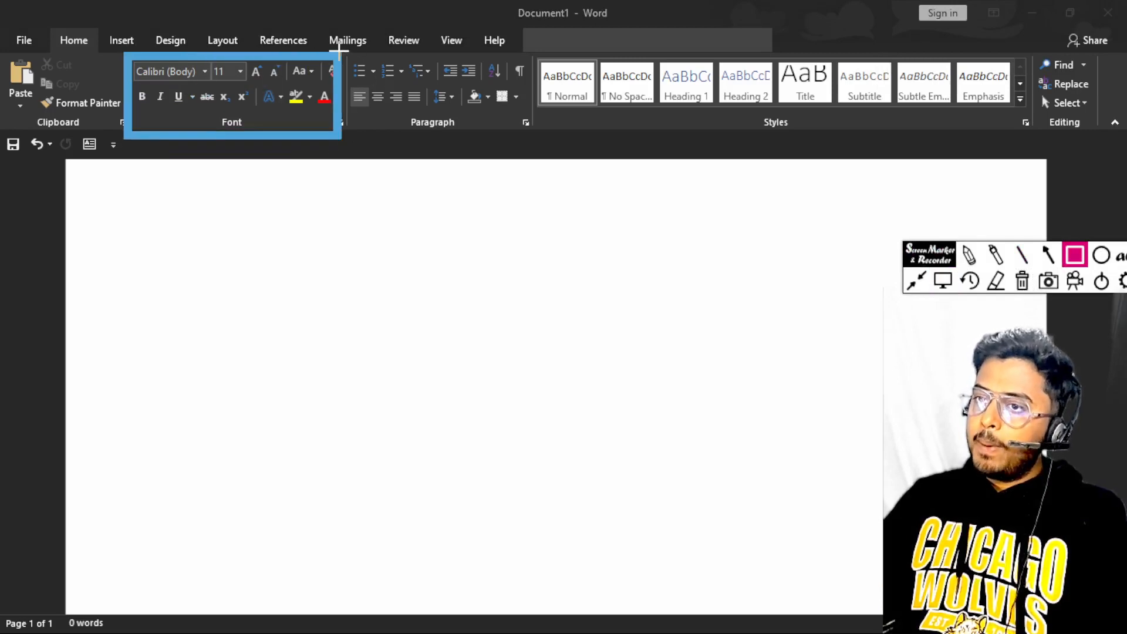
left_click_drag(339, 51, 536, 142)
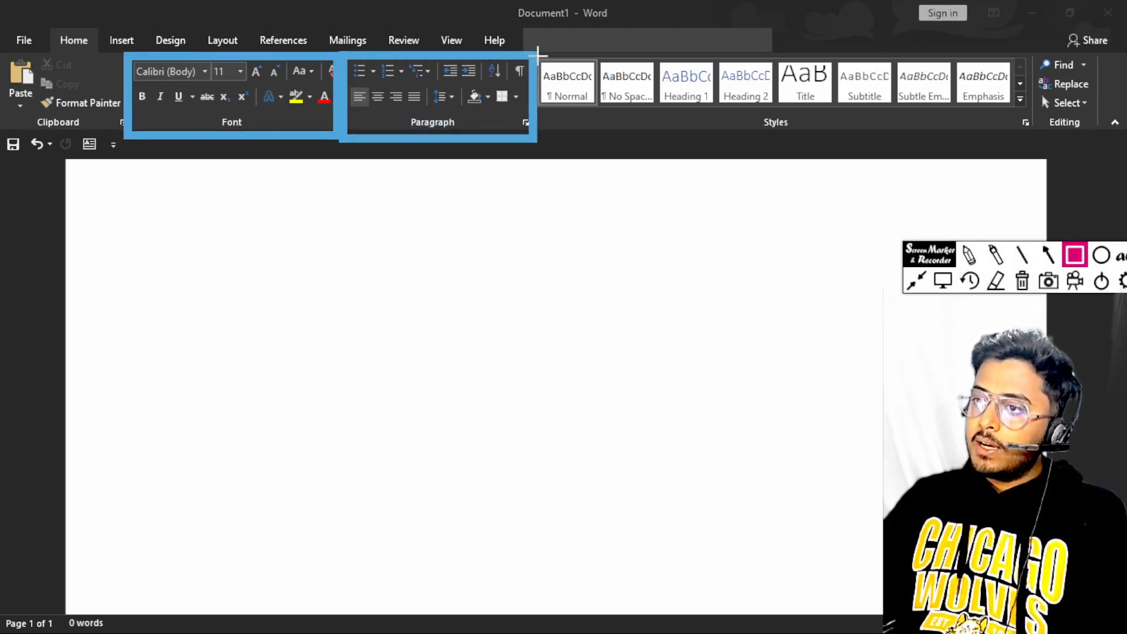
mouse_move(537, 55)
left_mouse_down()
mouse_move(926, 138)
mouse_move(1020, 135)
left_mouse_up()
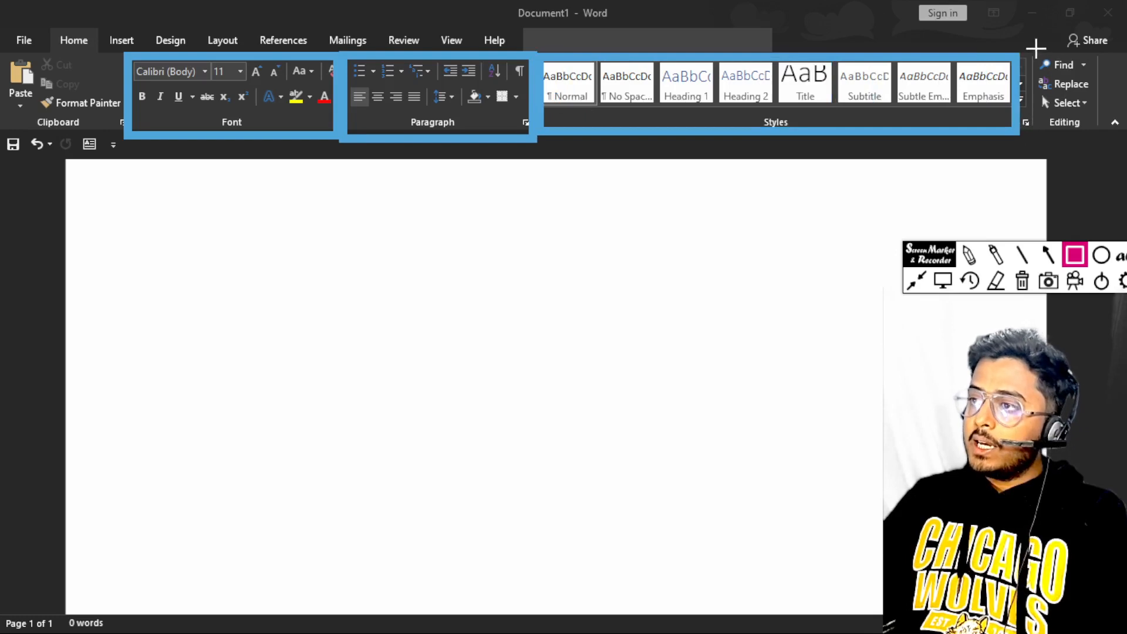
left_click_drag(1036, 48, 1100, 141)
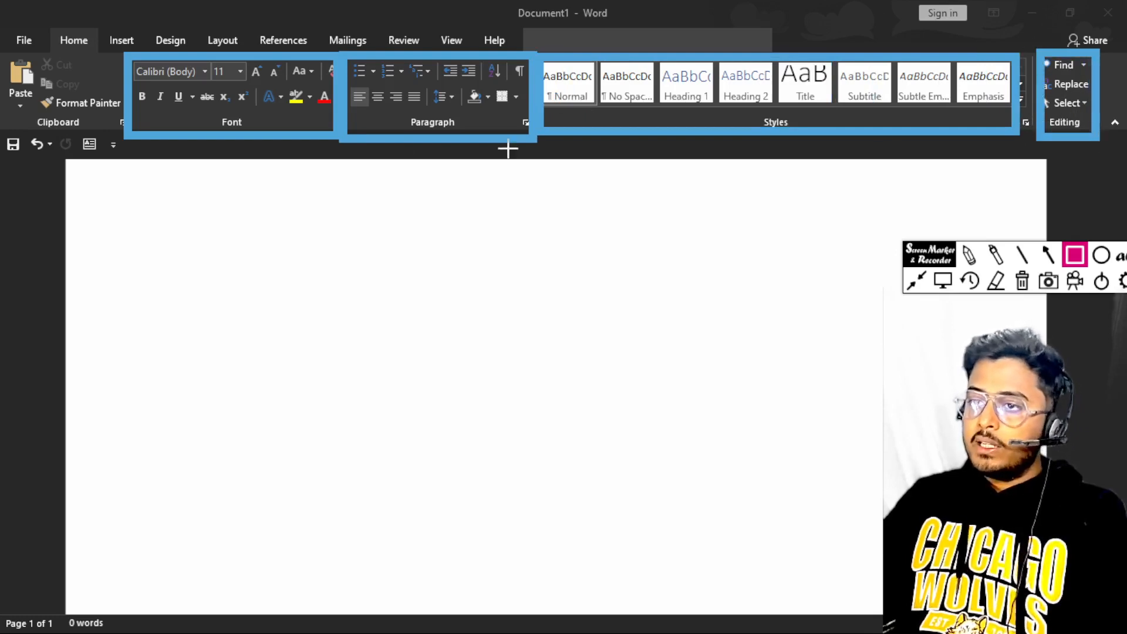
mouse_move(7, 48)
left_mouse_down()
mouse_move(85, 118)
mouse_move(135, 141)
left_mouse_up()
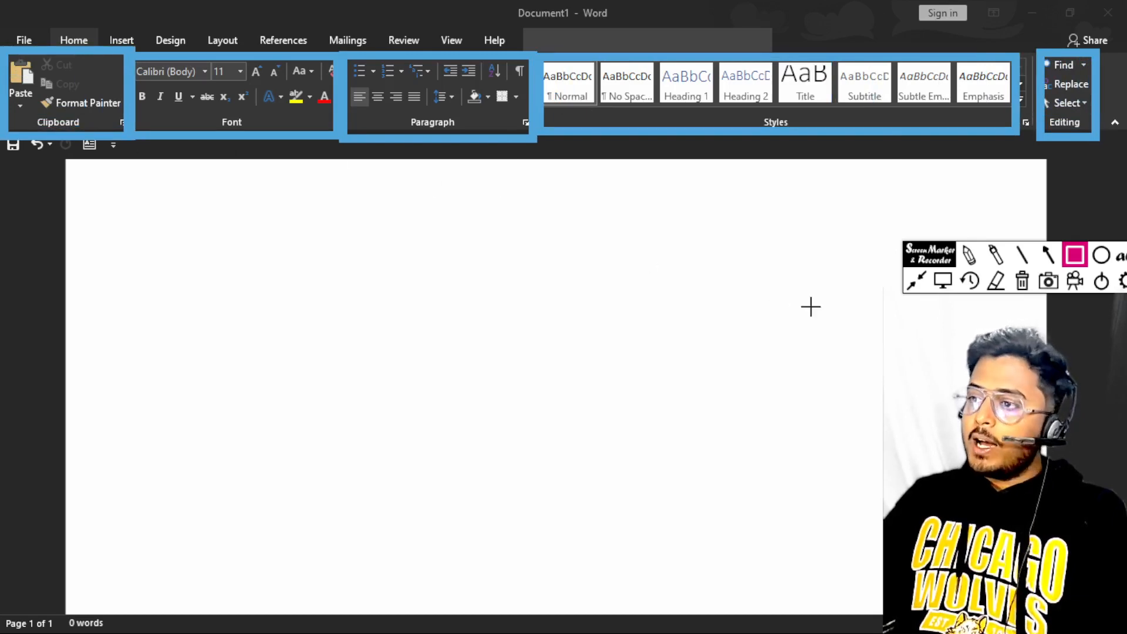
left_click(1022, 281)
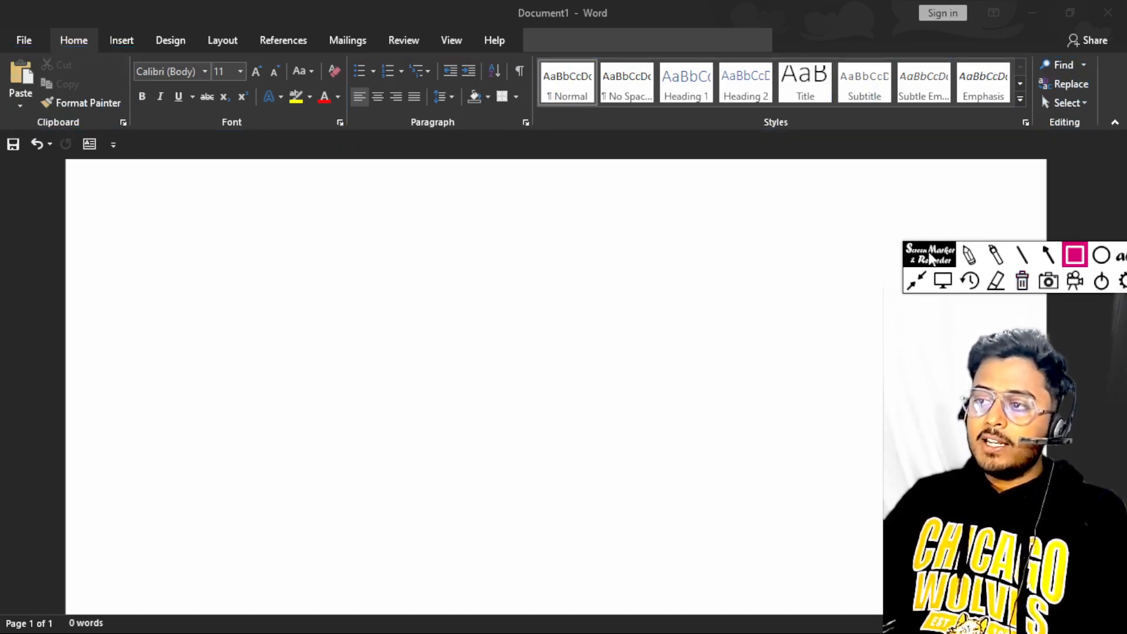
left_click_drag(930, 257, 850, 76)
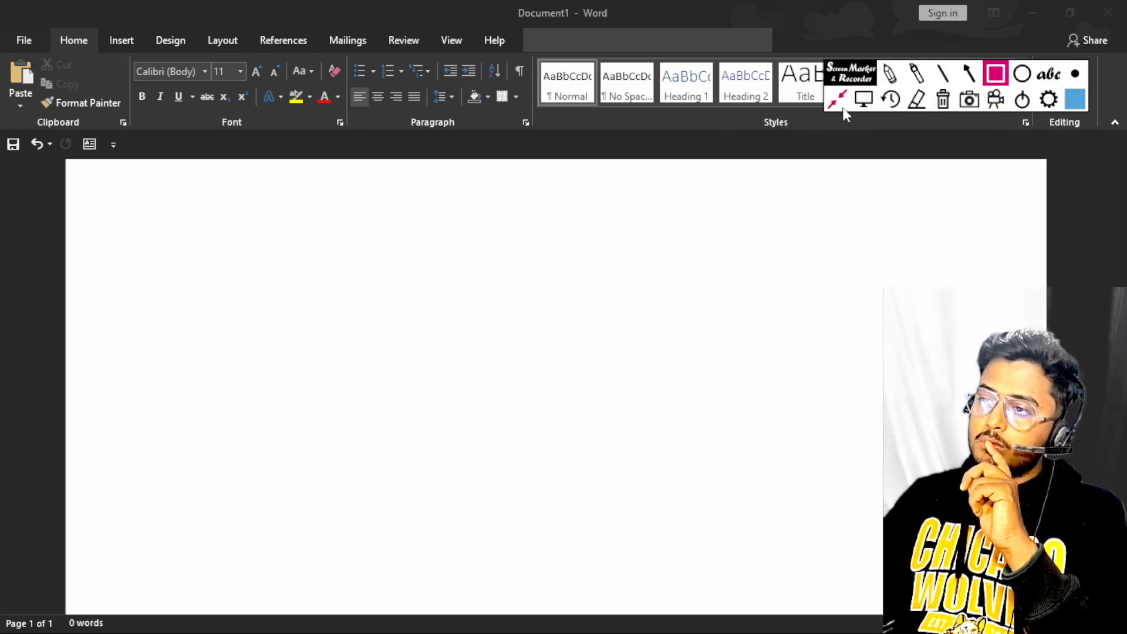
left_click(864, 98)
Step: Generate sample paragraphs in the blank document with the =RAND() function
left_click(153, 224)
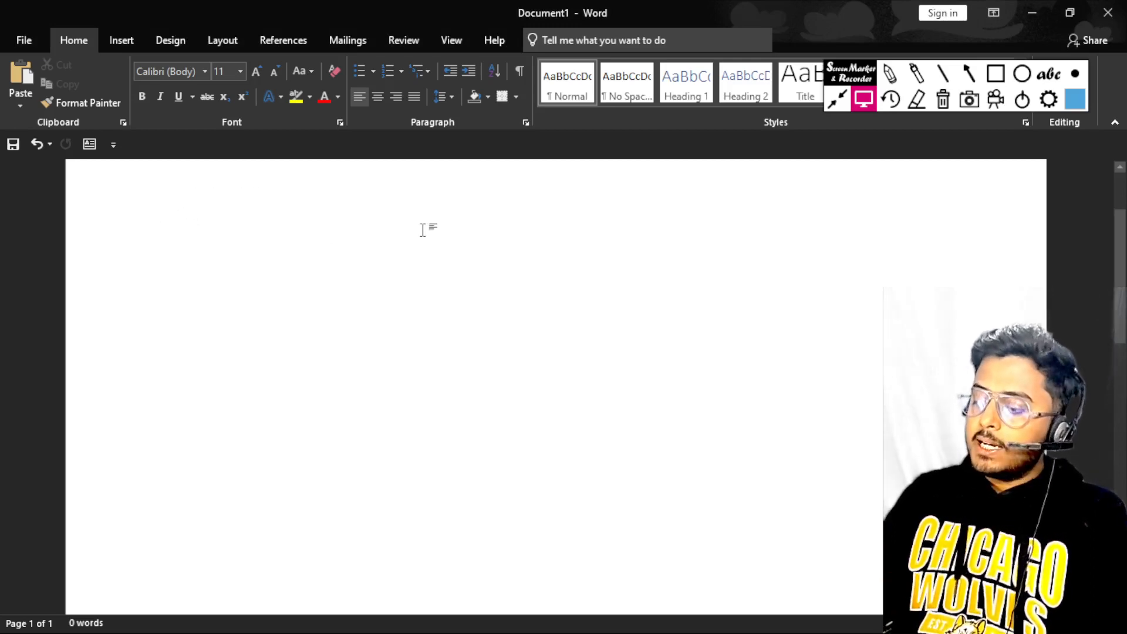
type("=")
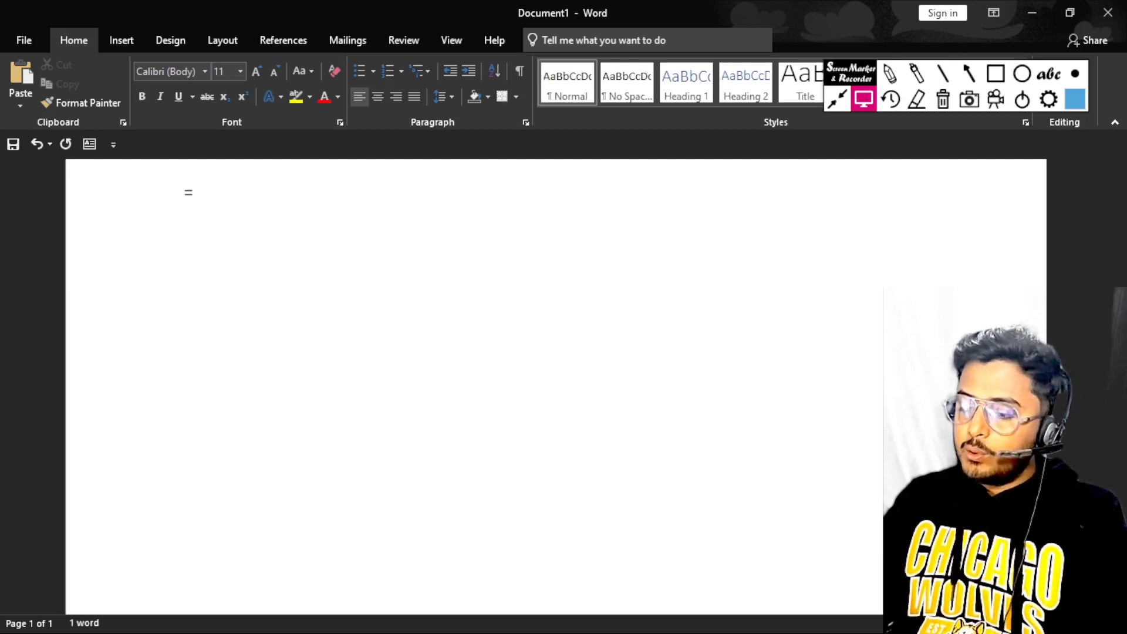
type("RAND")
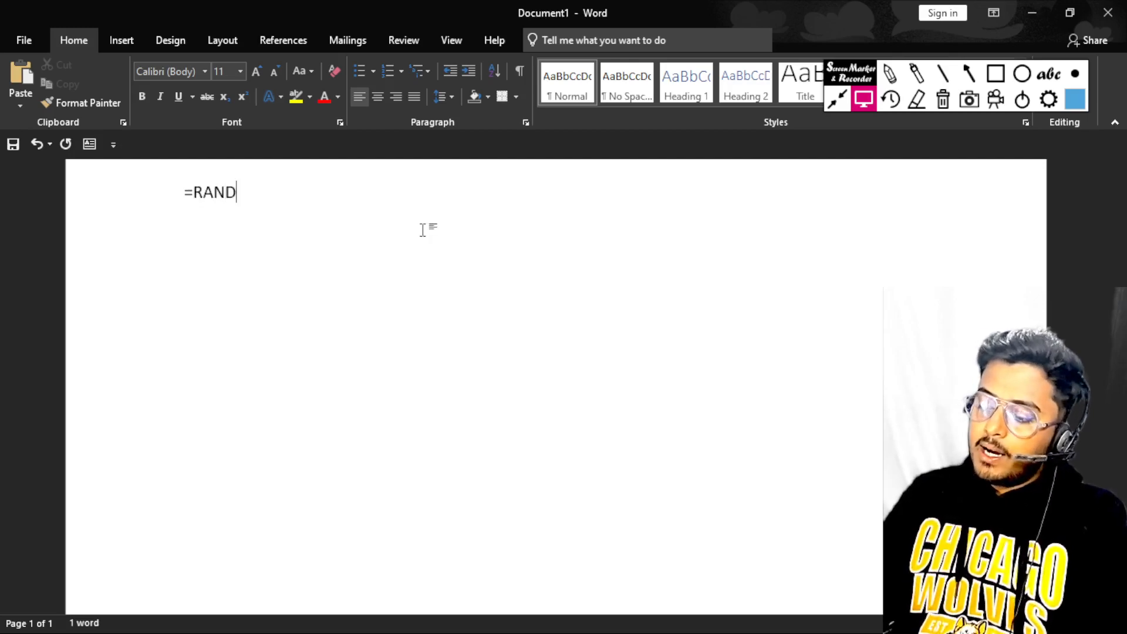
type("()")
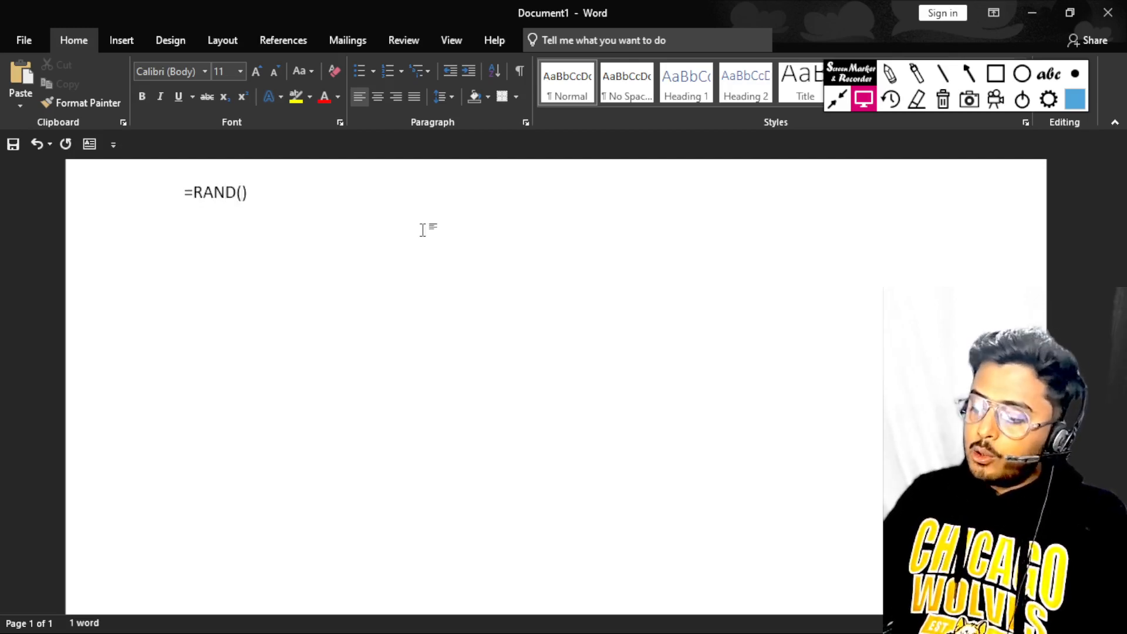
key("Return")
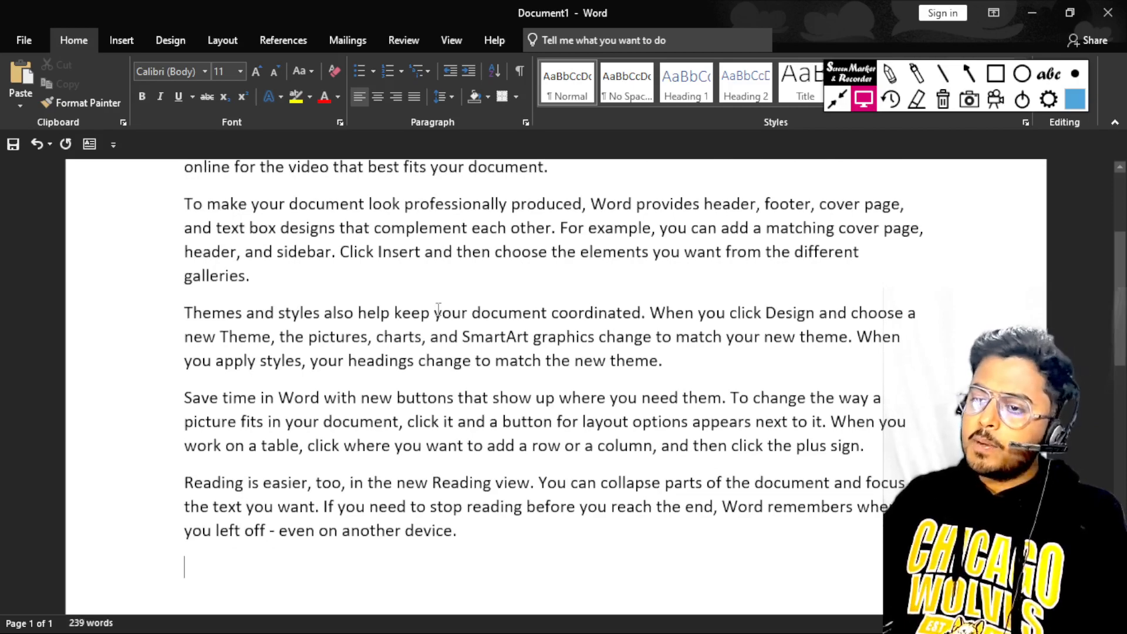
Step: Look through the generated sample paragraphs from the beginning to the end of the document
scroll(434, 317, "up", 3)
scroll(303, 329, "down", 2)
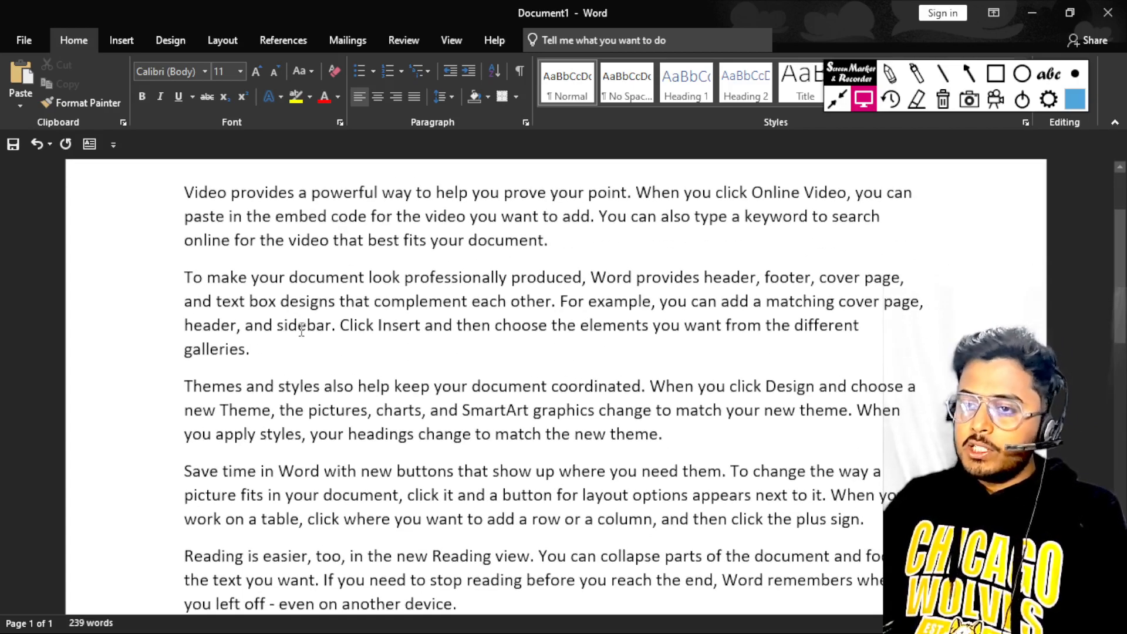
left_click(301, 328)
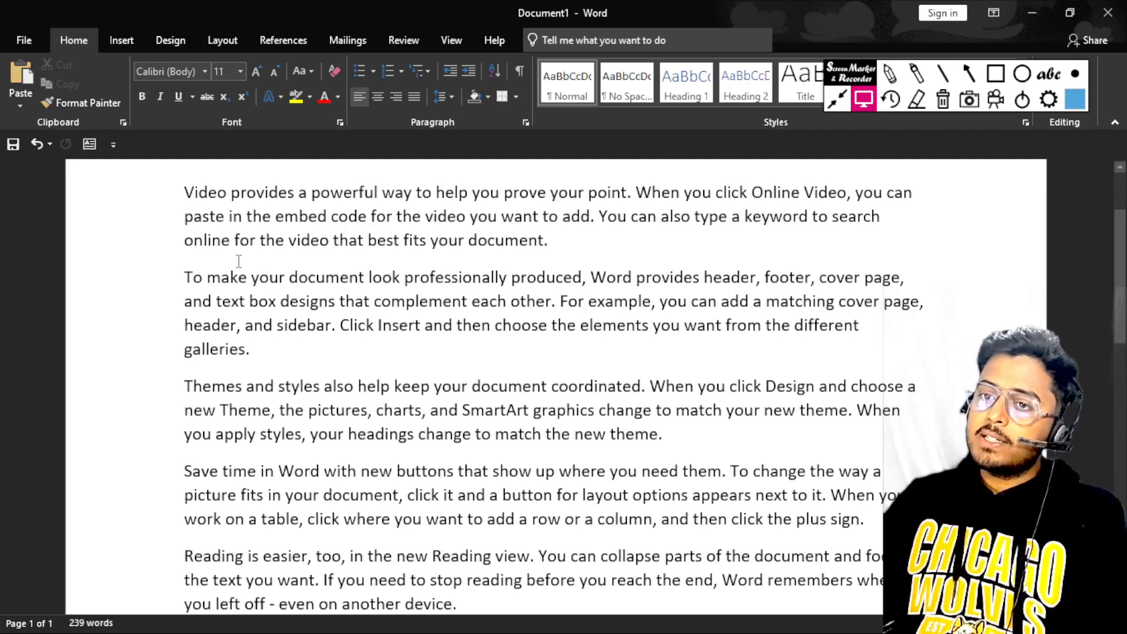
key("ctrl+End")
scroll(239, 261, "down", 3)
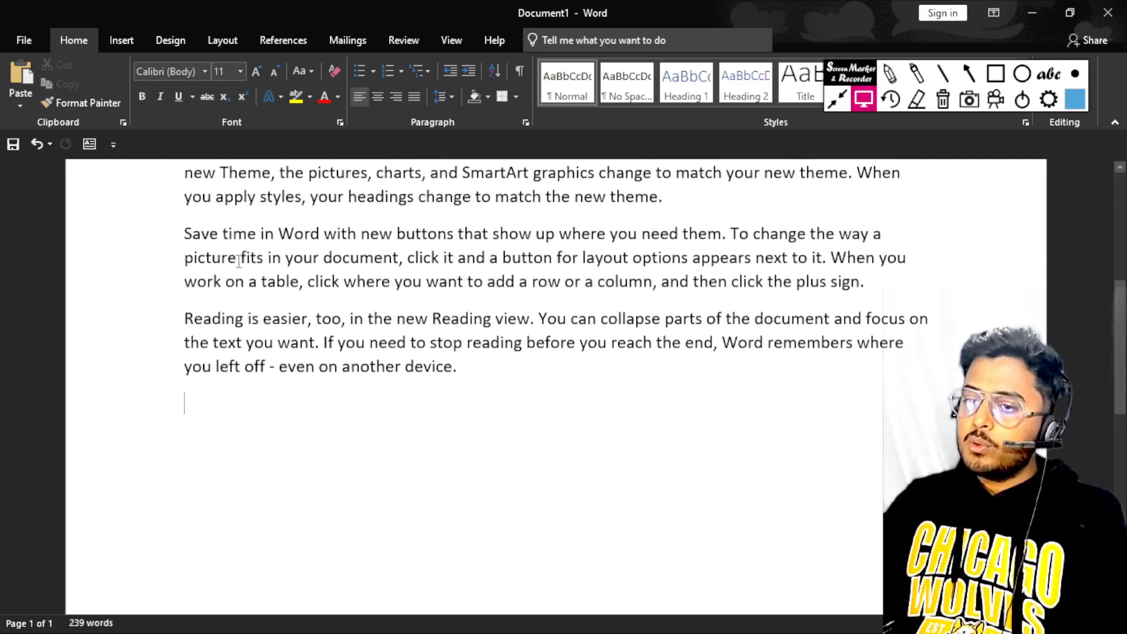
scroll(239, 262, "up", 2)
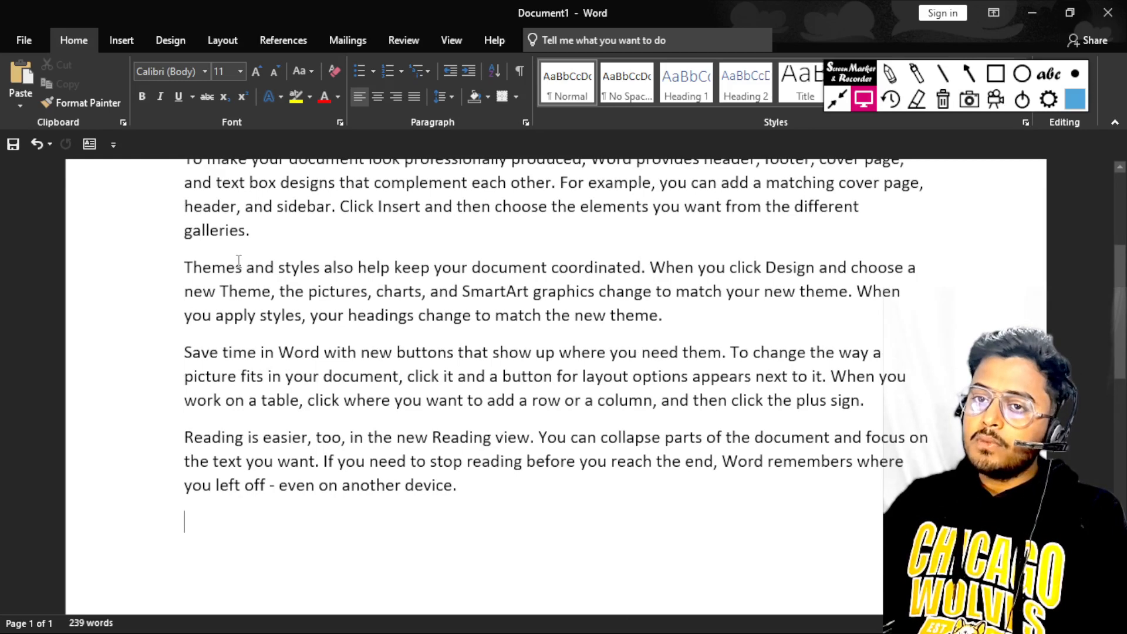
scroll(239, 261, "up", 3)
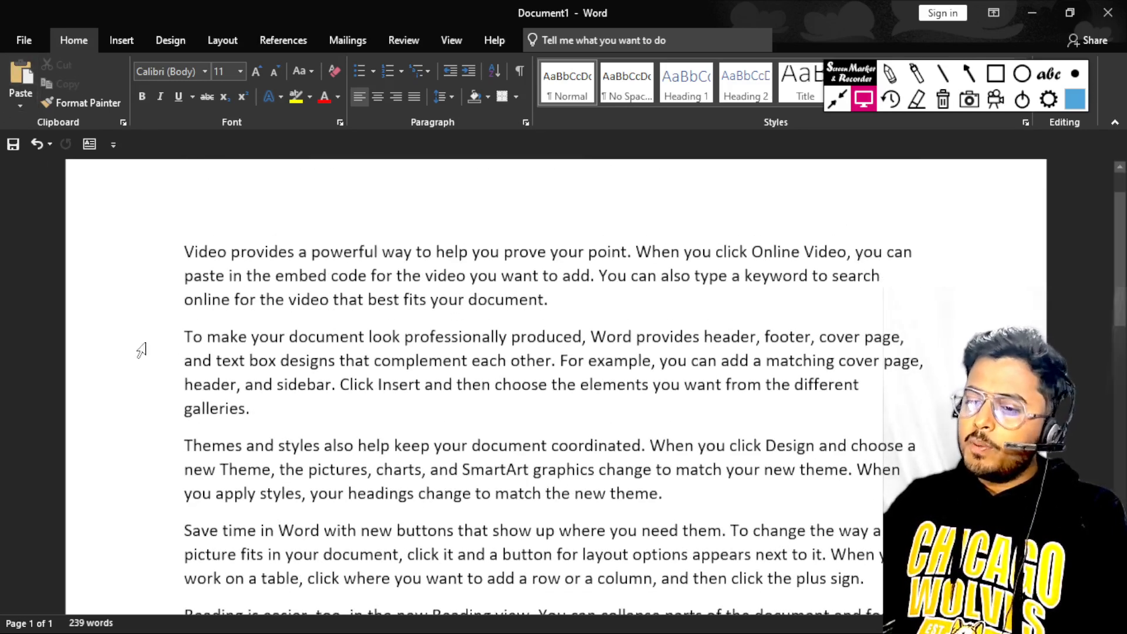
Step: Copy the paragraph beginning "Save time in Word" and paste it on the empty line at the end of the document
scroll(214, 275, "down", 5)
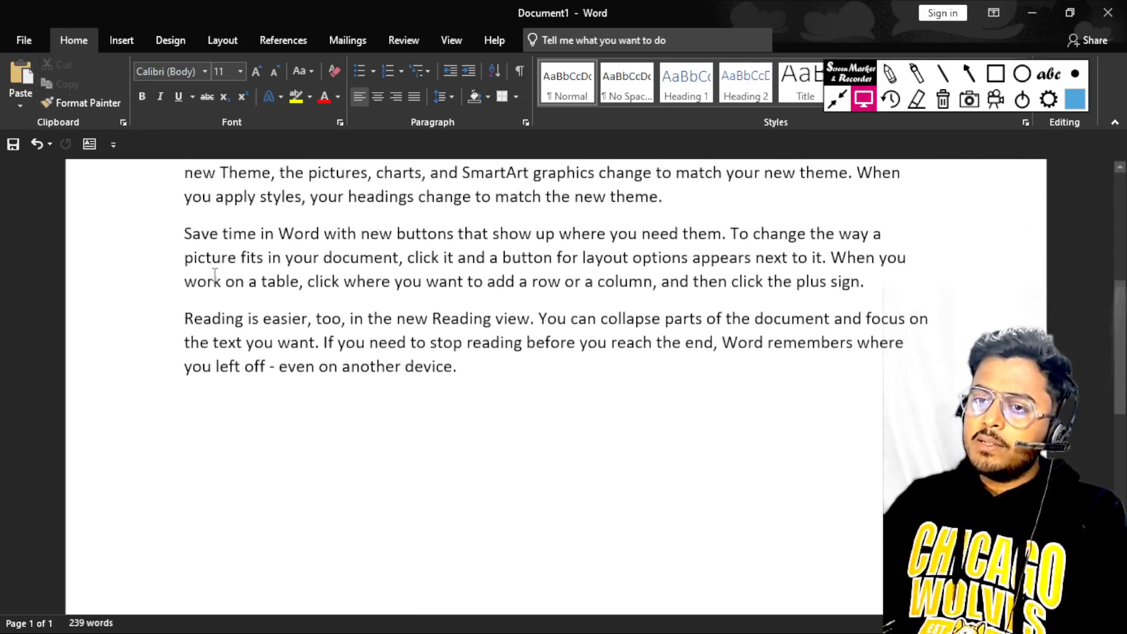
left_click_drag(184, 233, 889, 301)
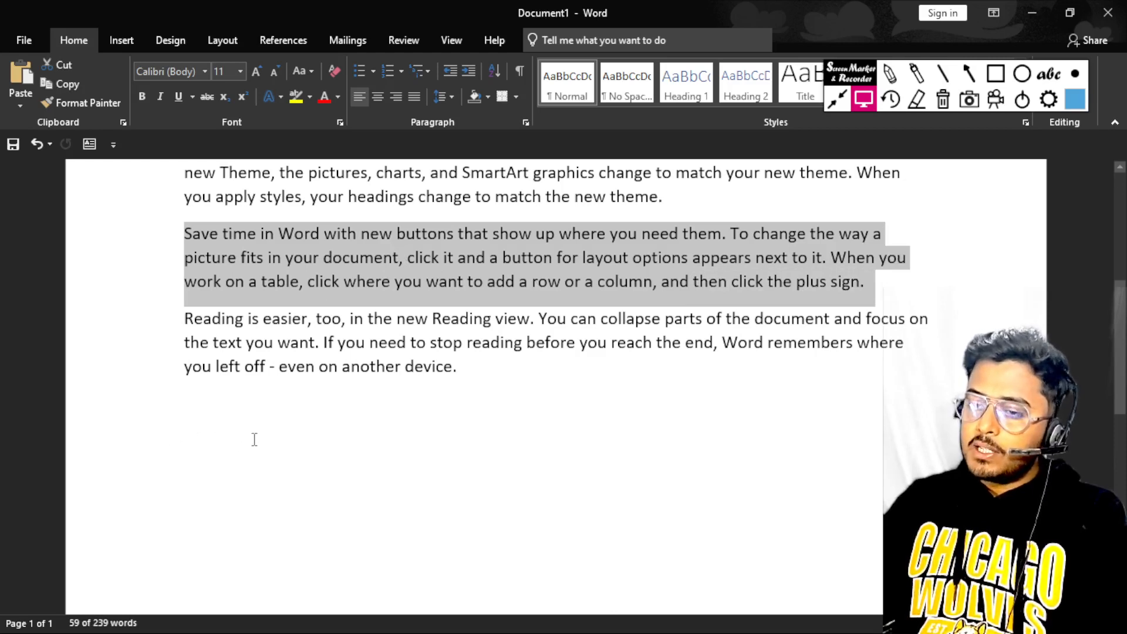
left_click(265, 320)
left_click_drag(182, 233, 898, 293)
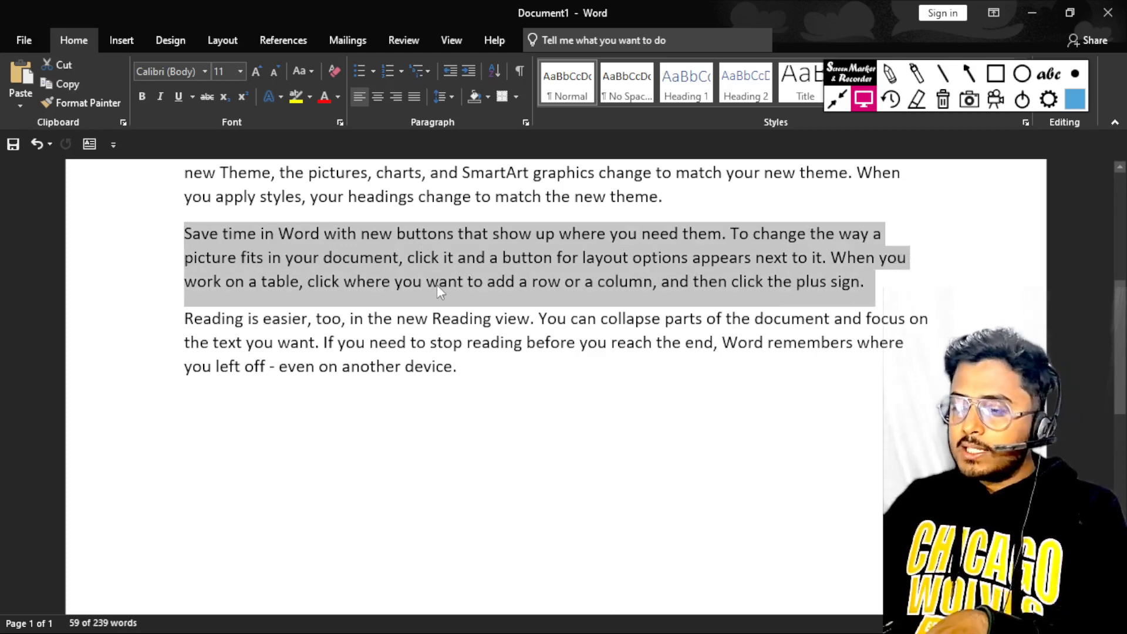
key("ctrl+c")
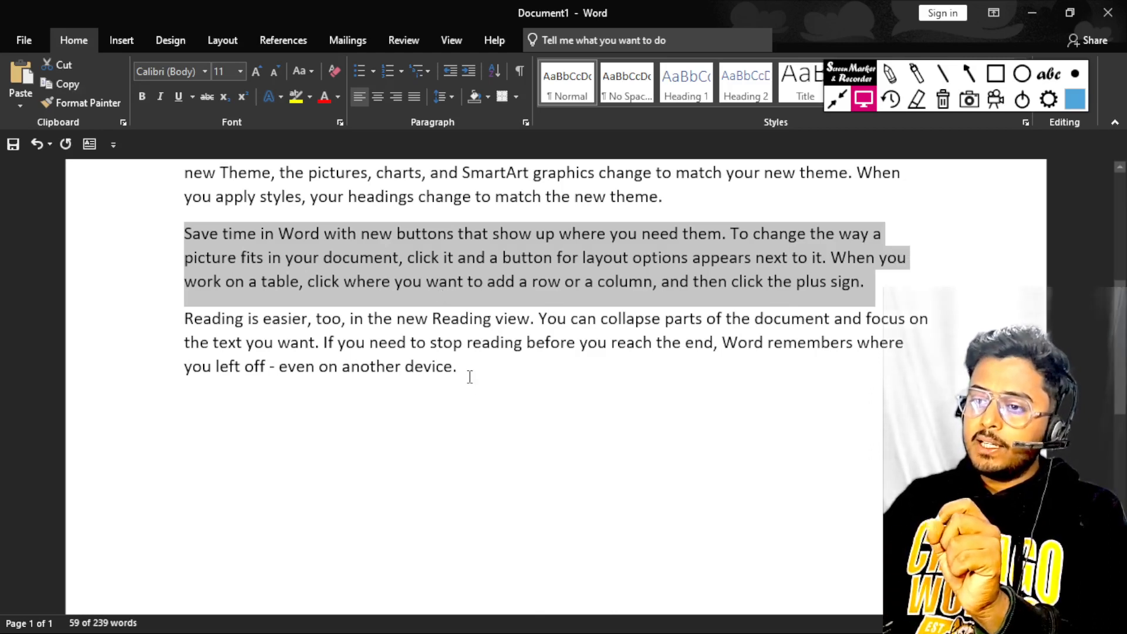
left_click(196, 407)
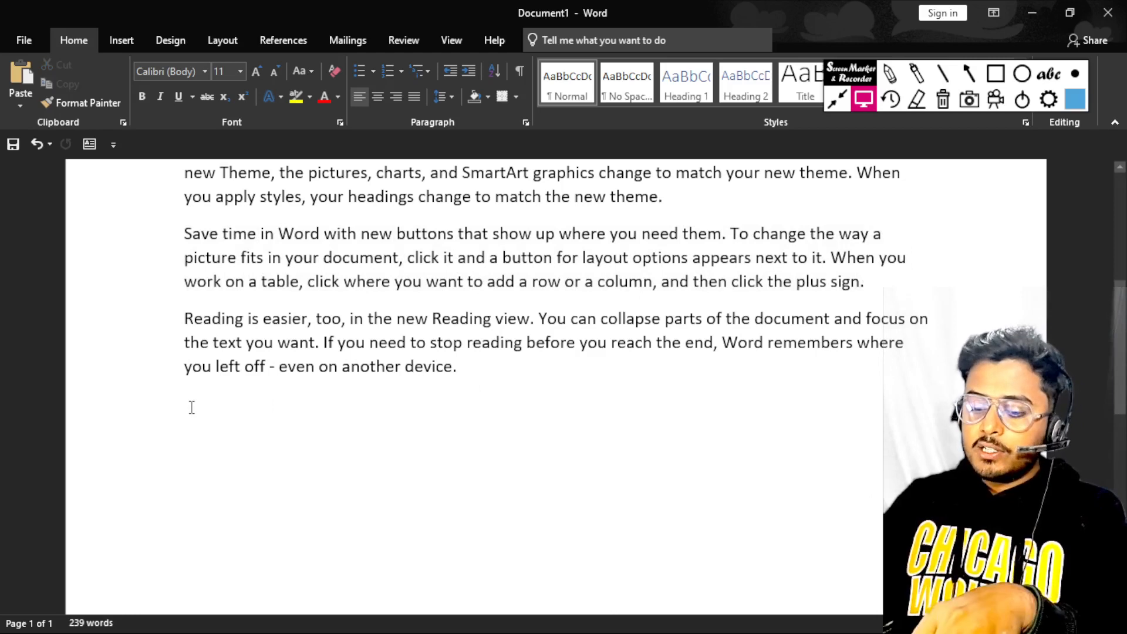
key("ctrl+v")
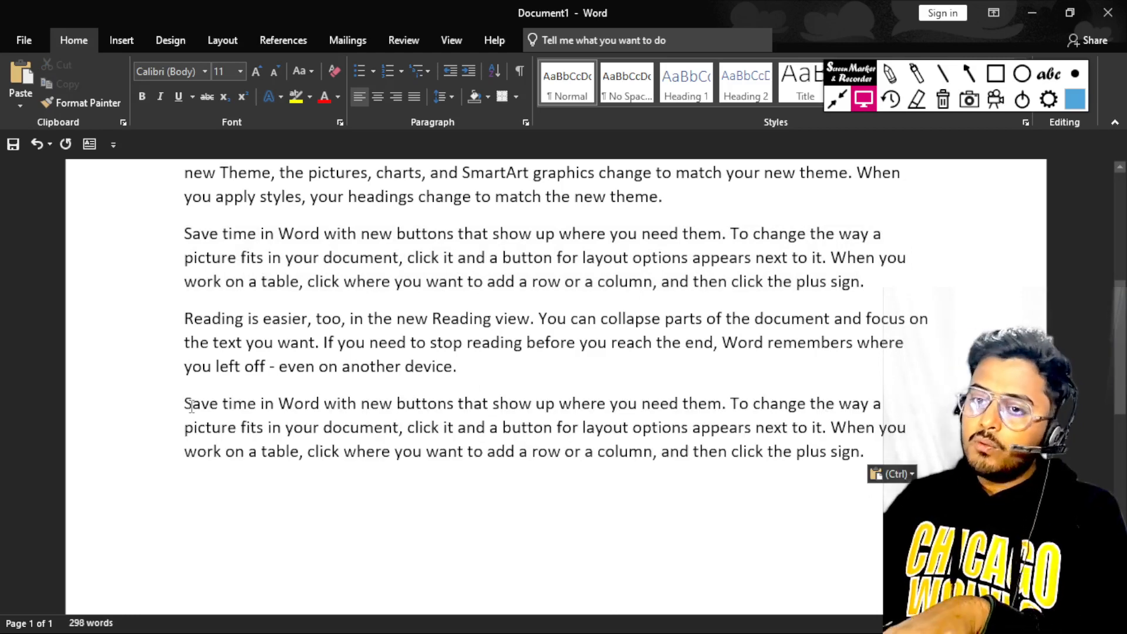
Step: Highlight the original and the pasted "Save time in Word" paragraphs together to compare them
left_click_drag(185, 234, 843, 290)
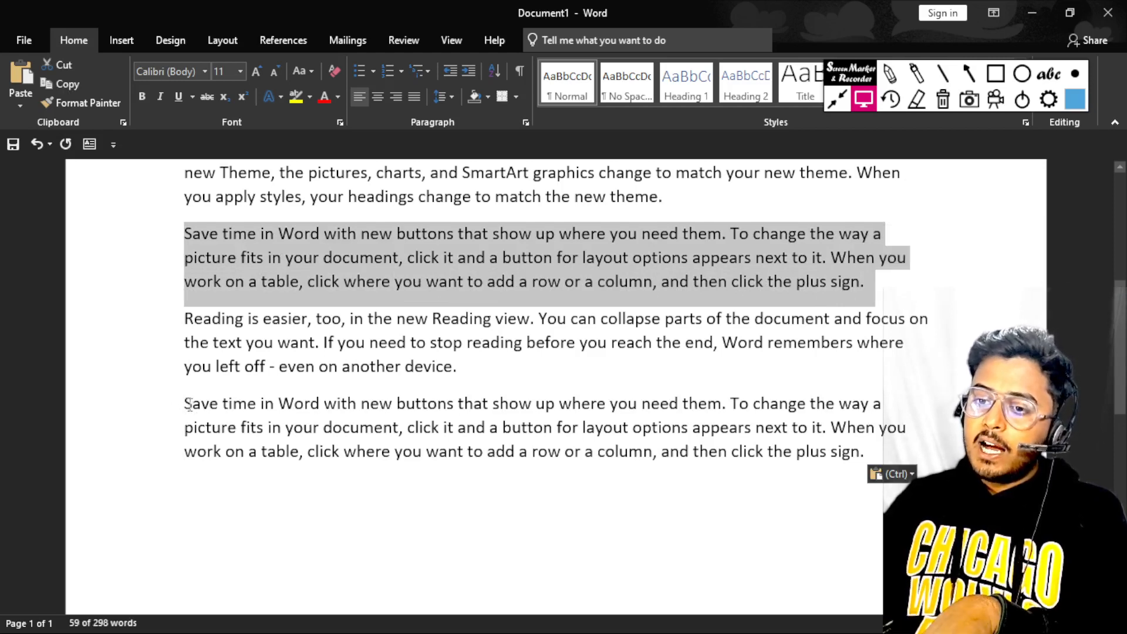
left_click_drag(186, 405, 921, 466)
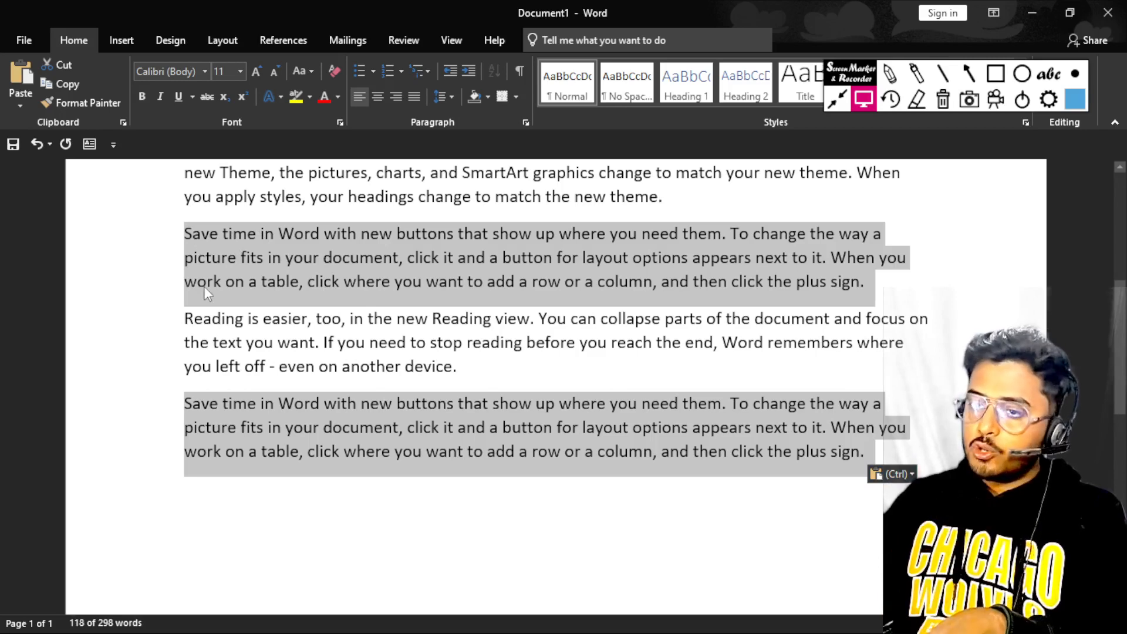
Step: Write the note "COPY= CTRL + C" on the empty line below the pasted paragraph
left_click(211, 417)
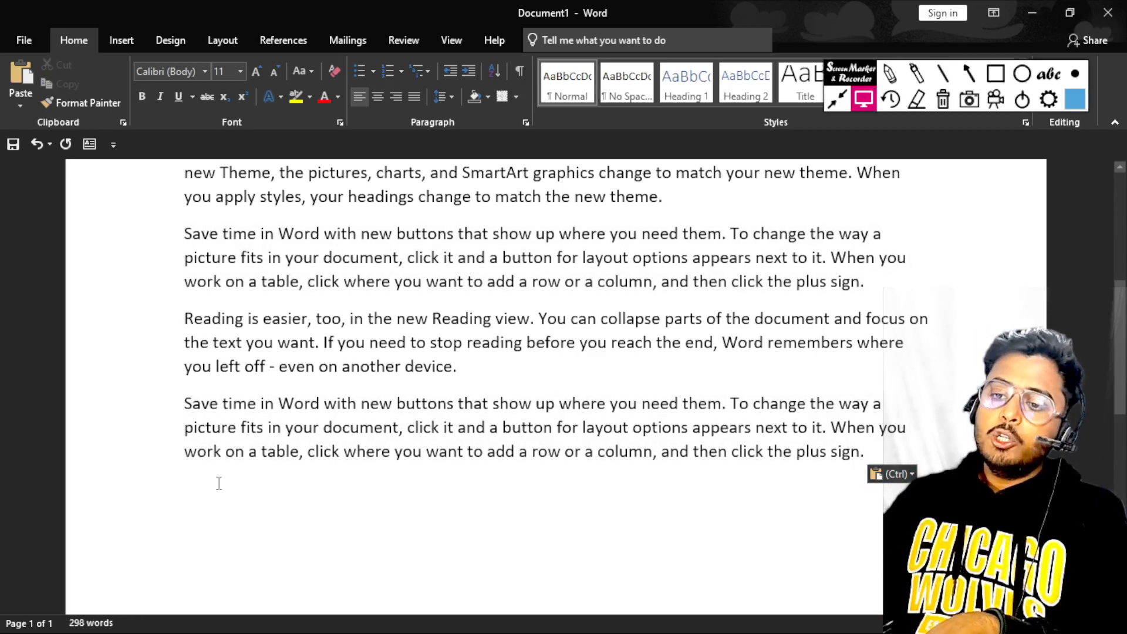
type("COP")
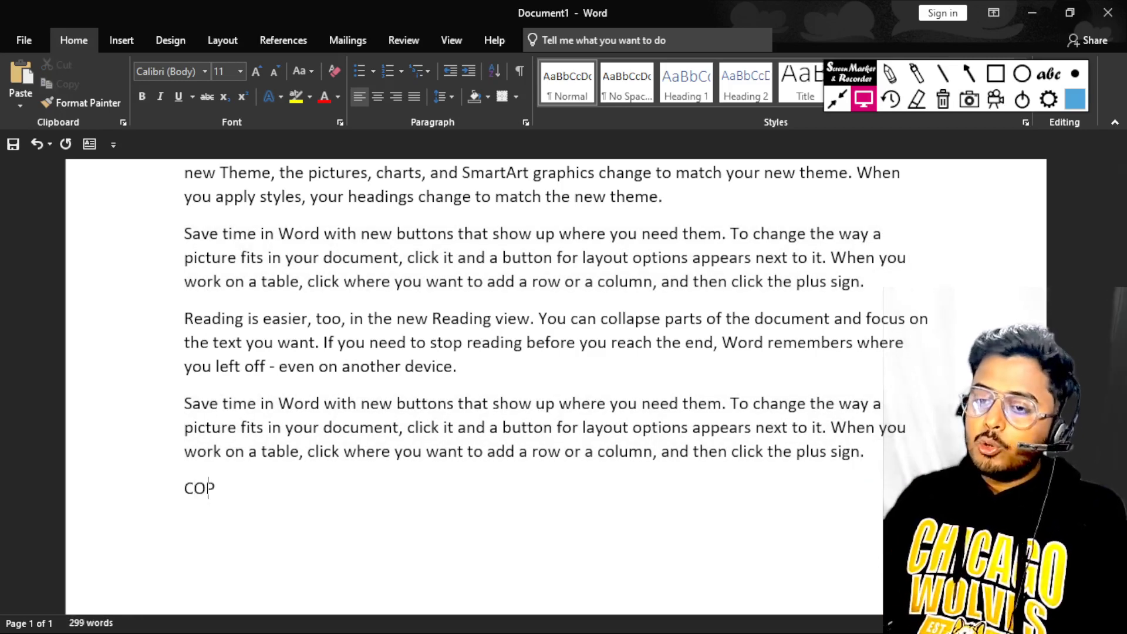
type("Y+")
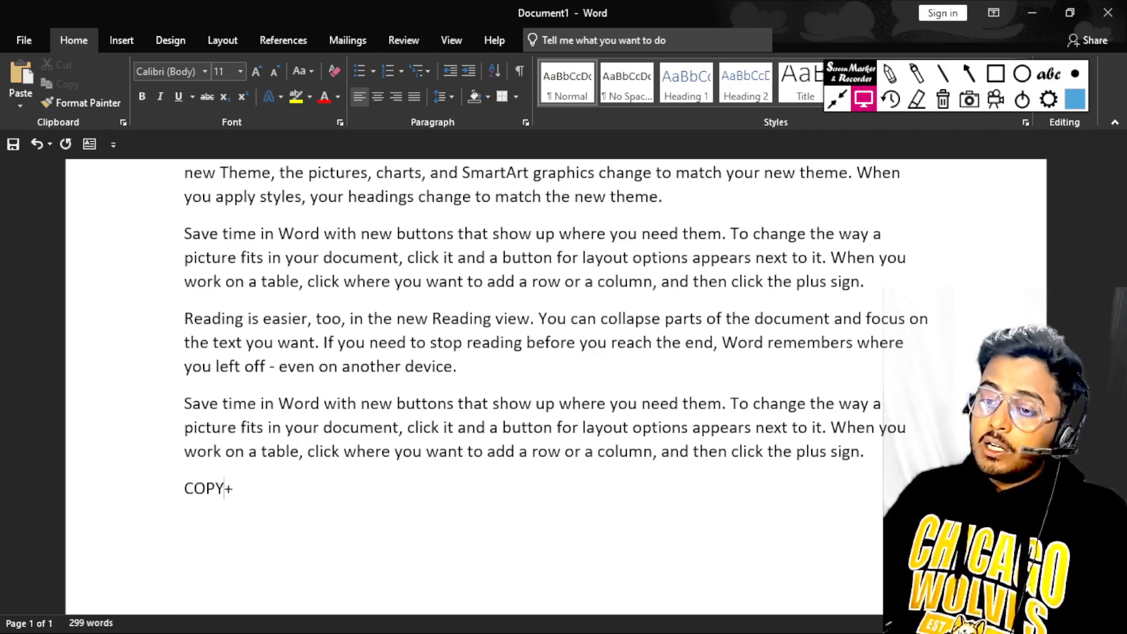
key("BackSpace")
type("=")
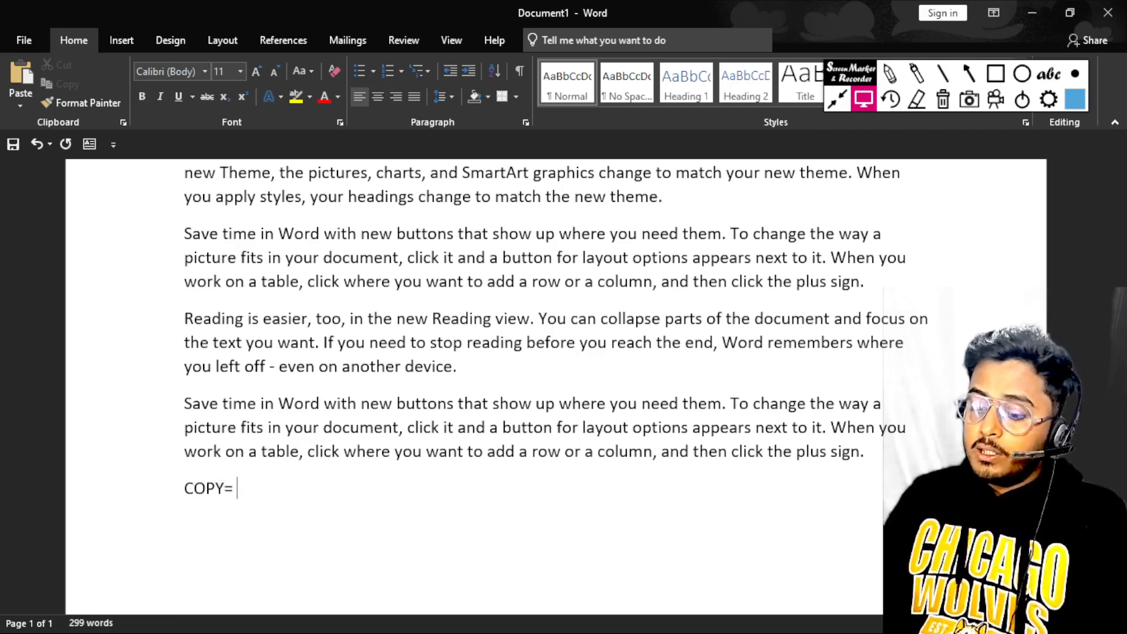
type(" CTR")
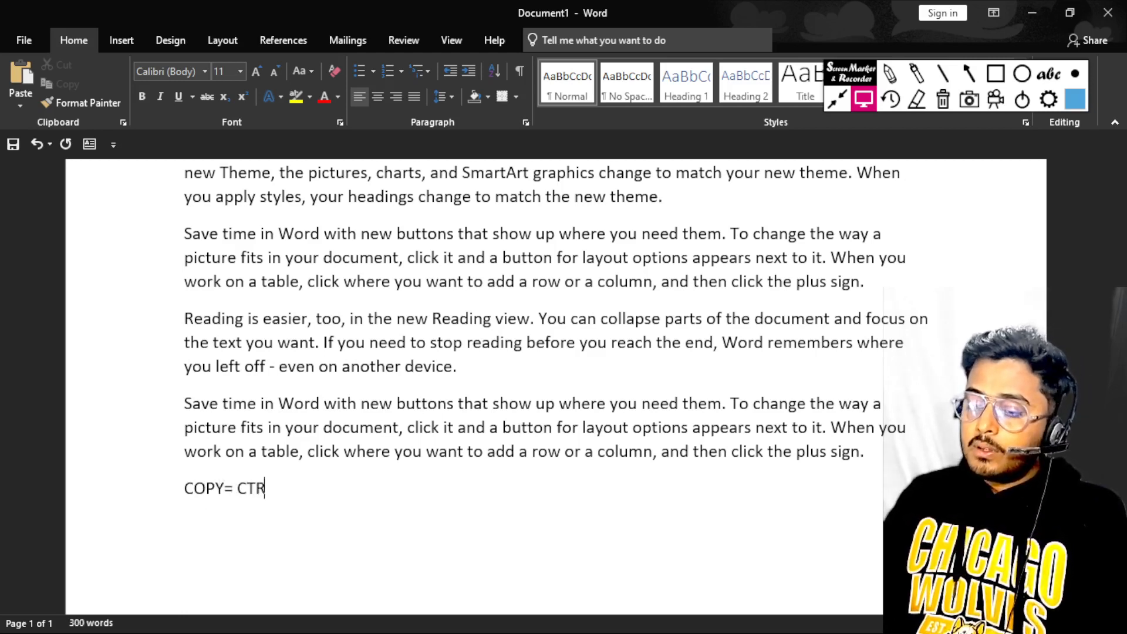
type("L + ")
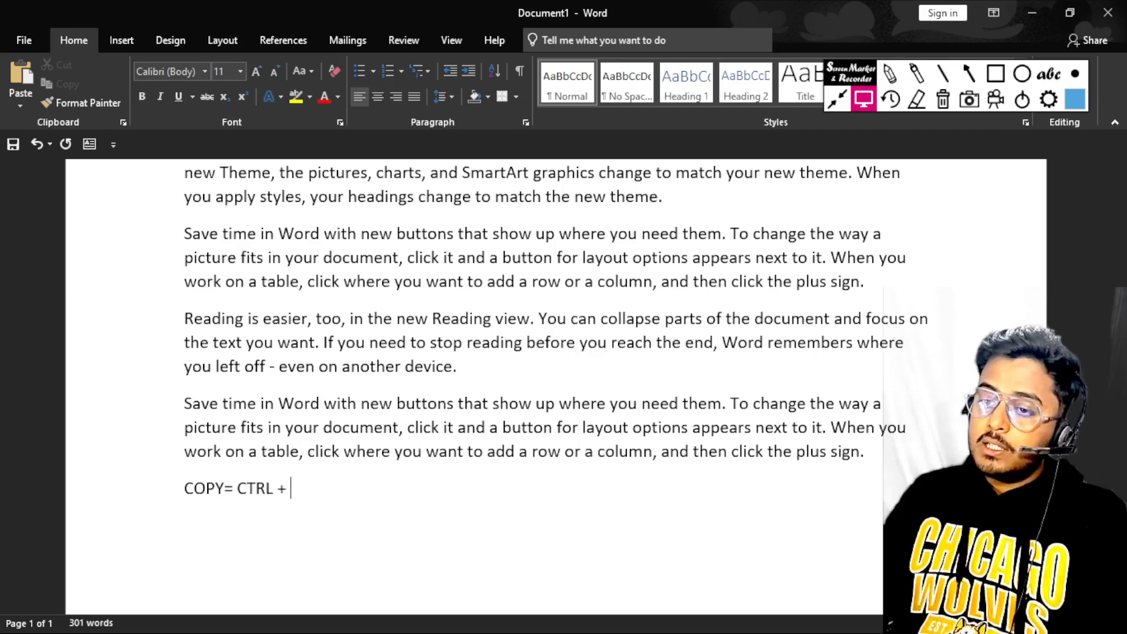
type("C ")
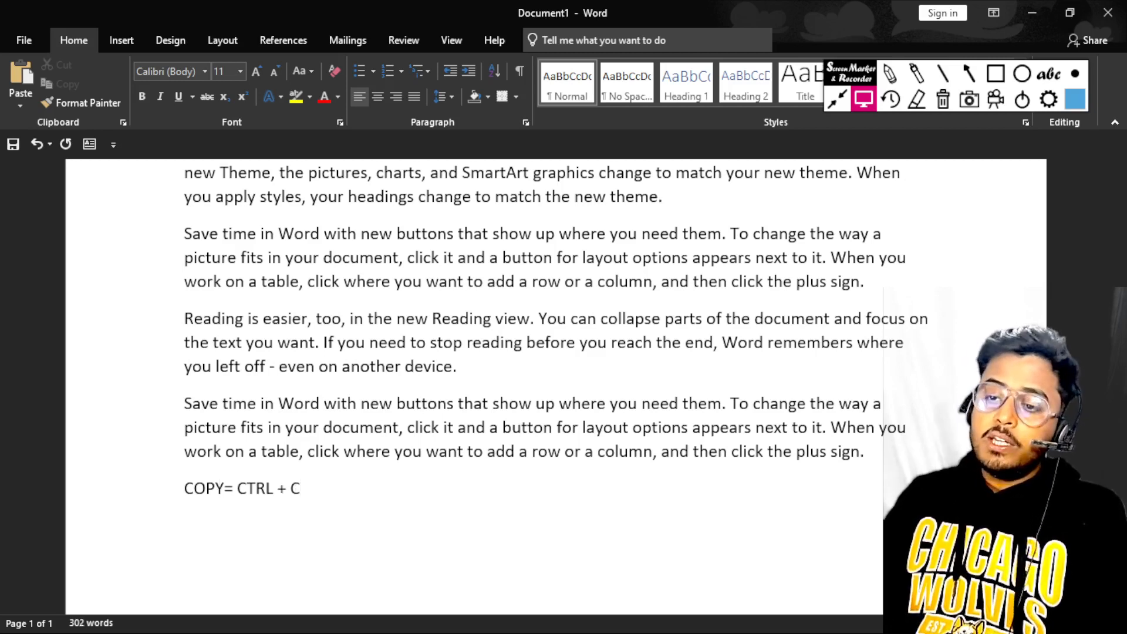
Step: Write the note "PASTE =CTRL + V" on a new line below the copy note
type("PAS")
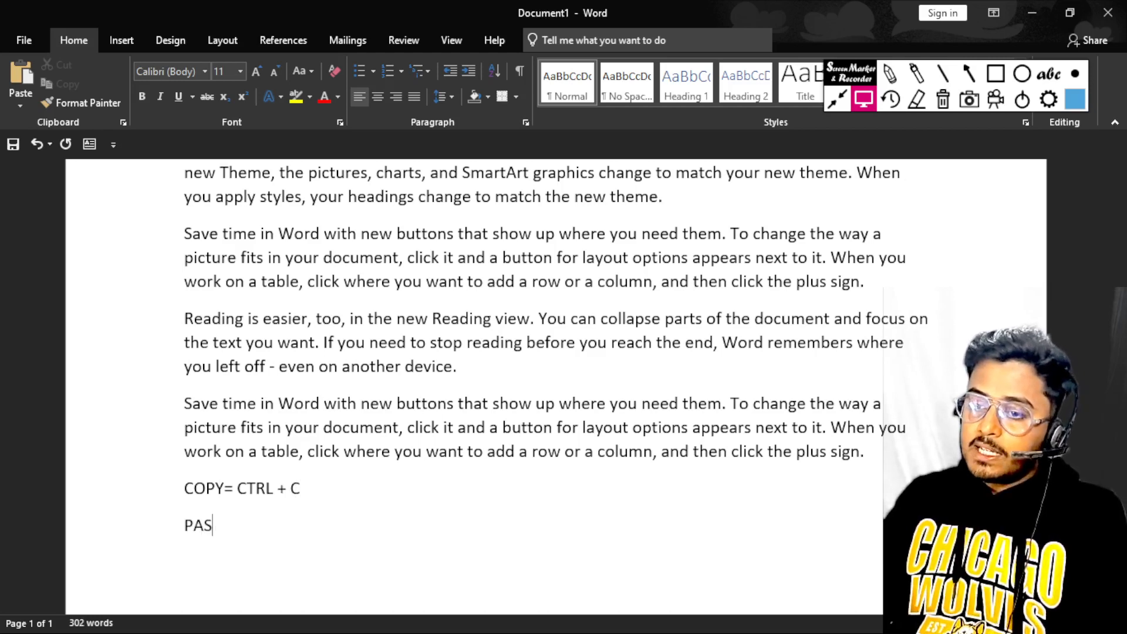
type("TE =")
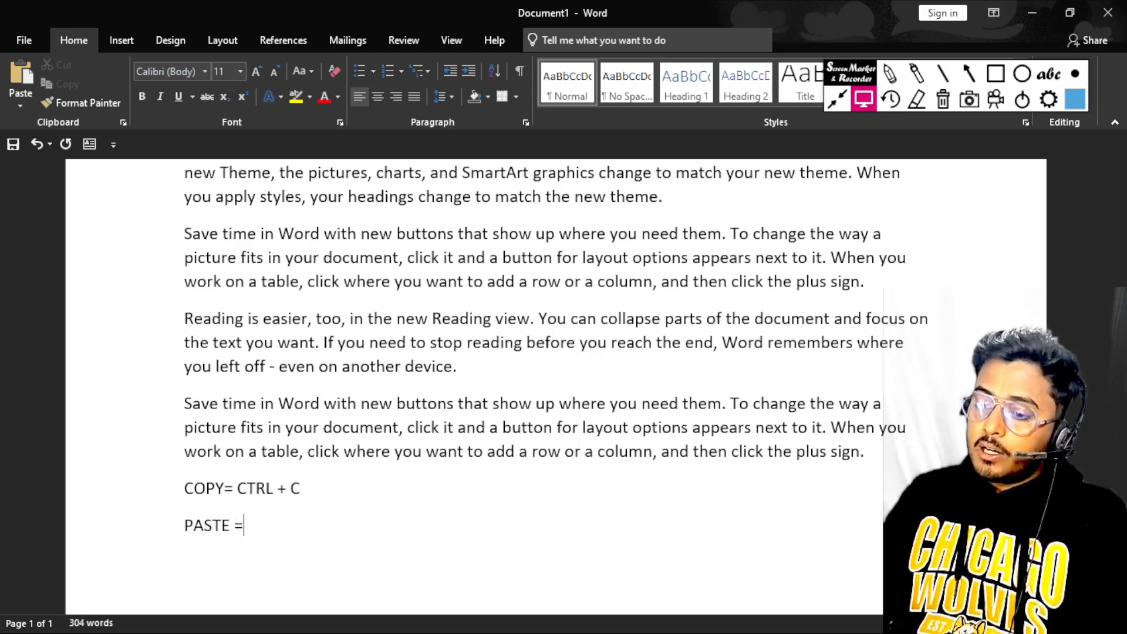
type("CTRL ")
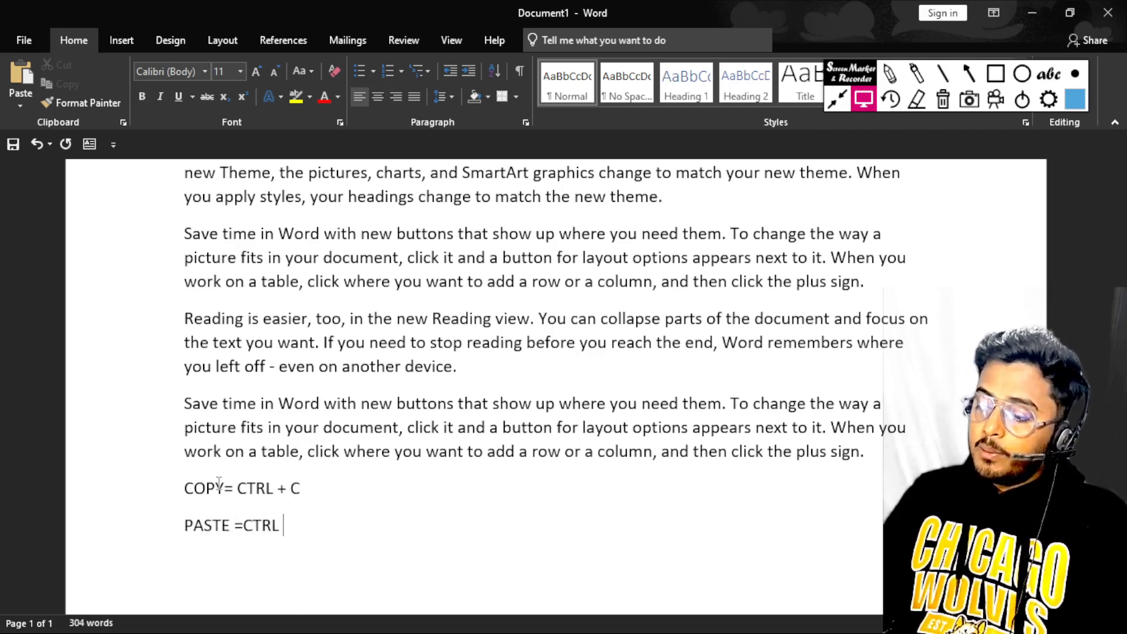
type("+ V")
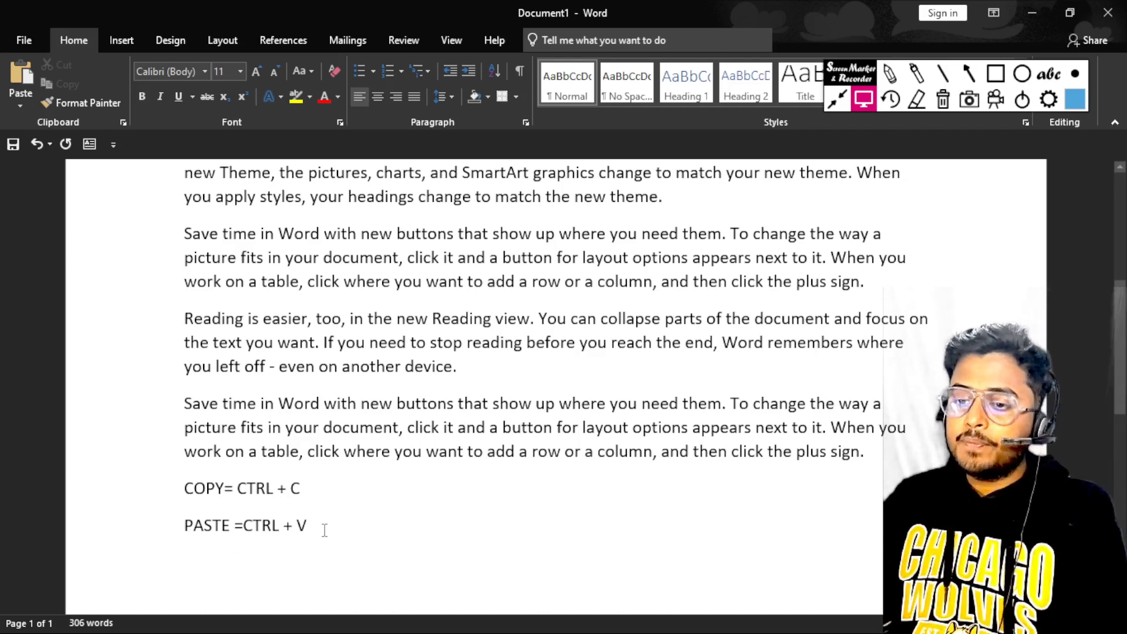
Step: Highlight the "Reading is easier" paragraph, and the two "Save time in Word" paragraphs around it, to compare them
scroll(322, 528, "down", 3)
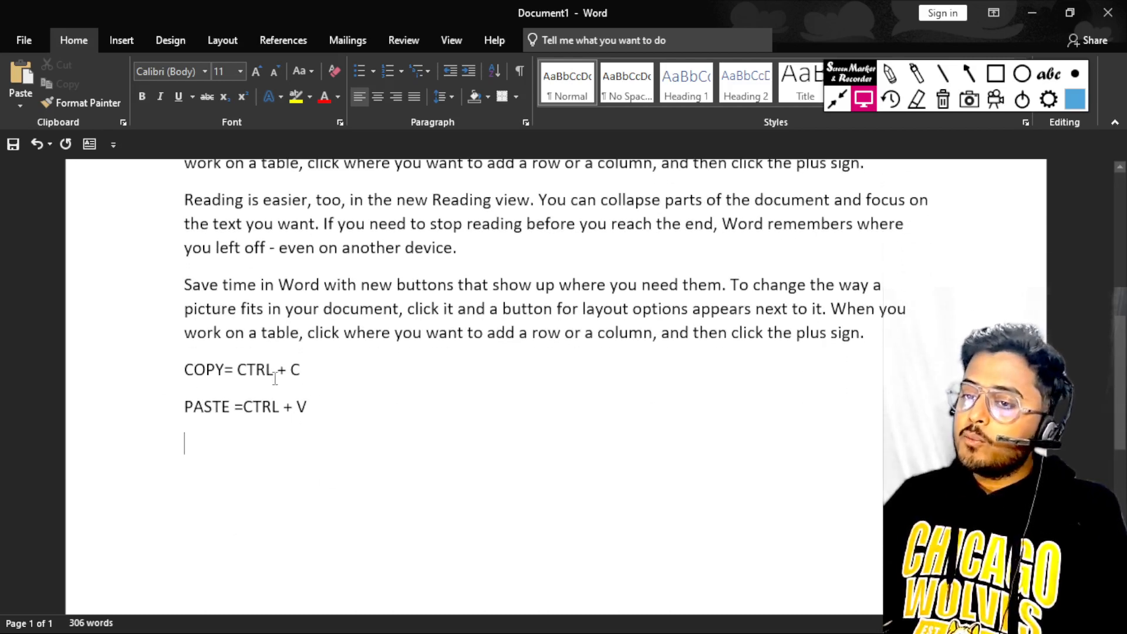
scroll(264, 387, "down", 1)
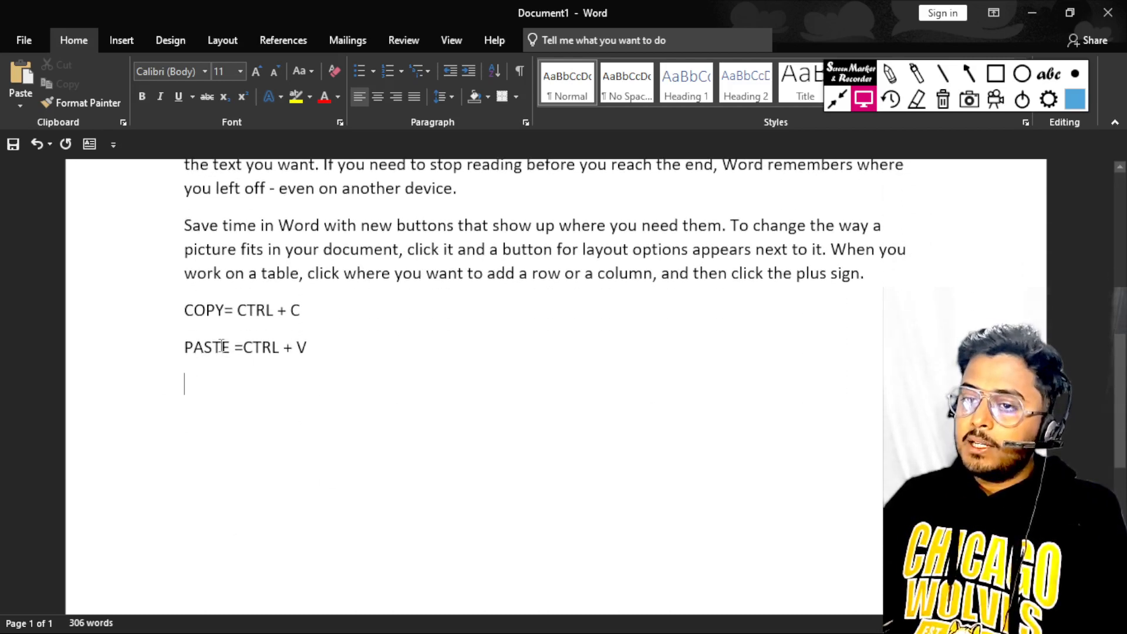
scroll(223, 348, "up", 2)
scroll(221, 345, "up", 1)
scroll(221, 345, "down", 4)
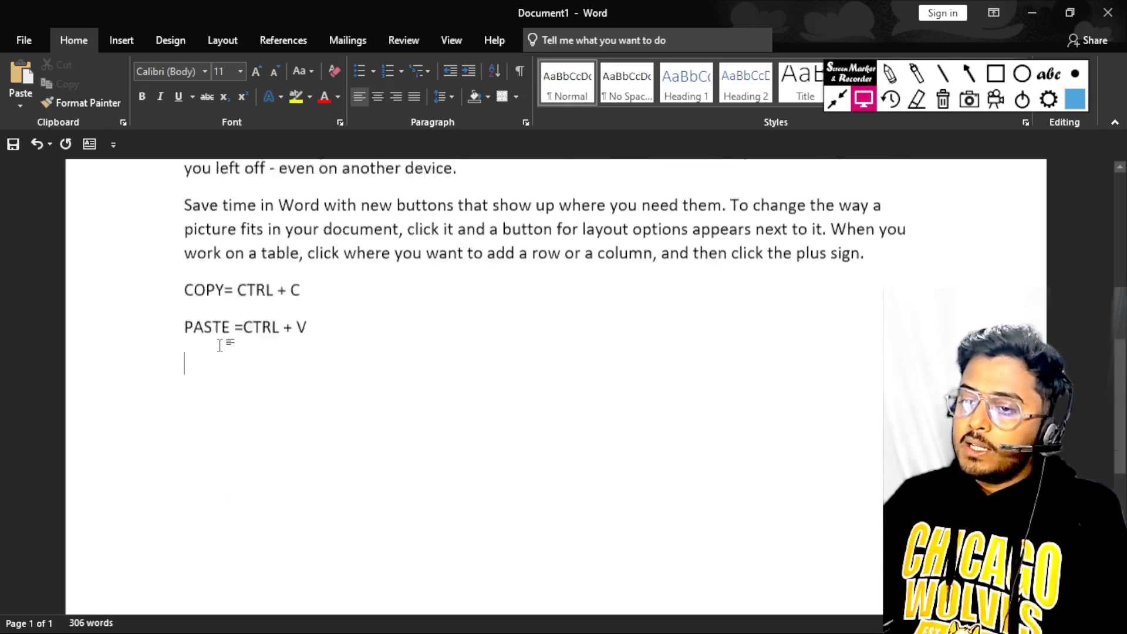
scroll(221, 341, "up", 6)
scroll(221, 346, "down", 1)
scroll(221, 345, "down", 1)
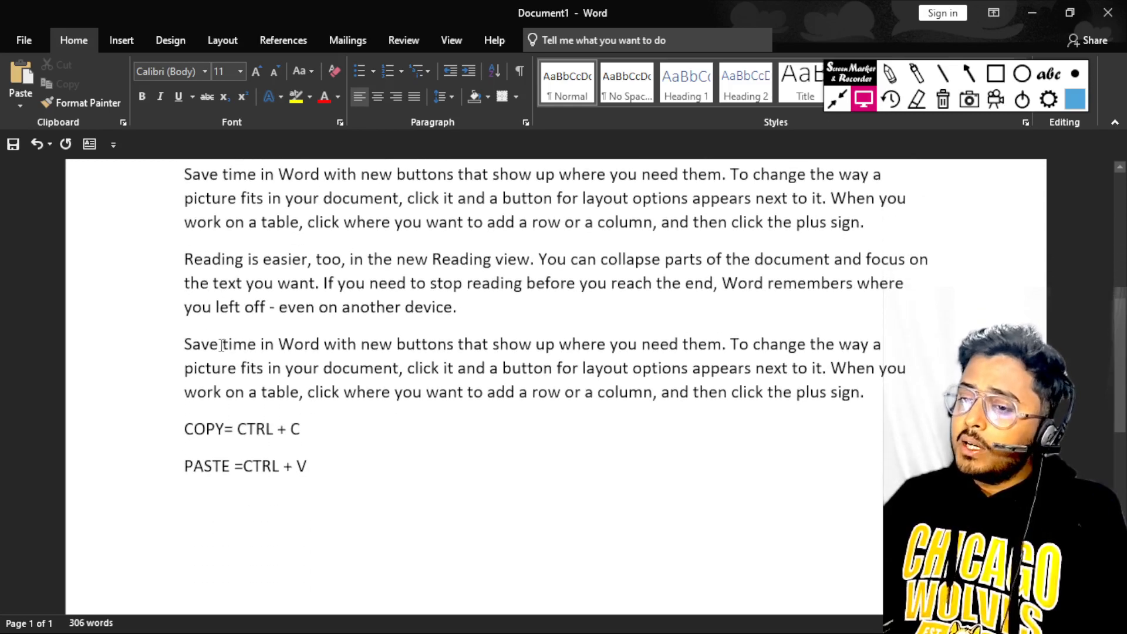
left_click_drag(185, 259, 496, 317)
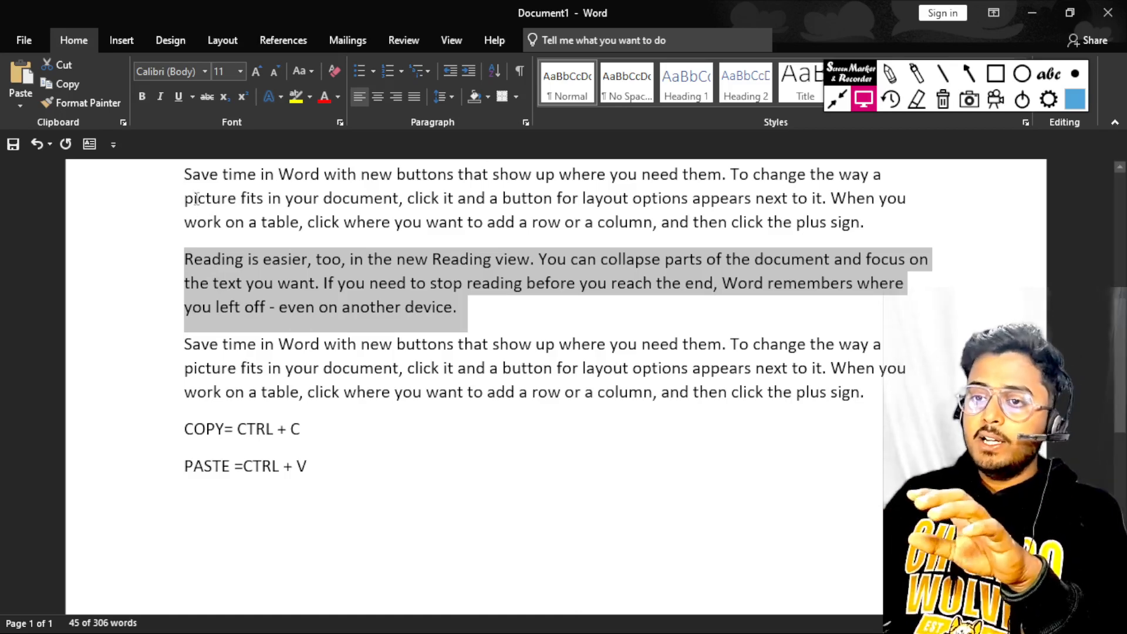
left_click_drag(185, 174, 886, 231)
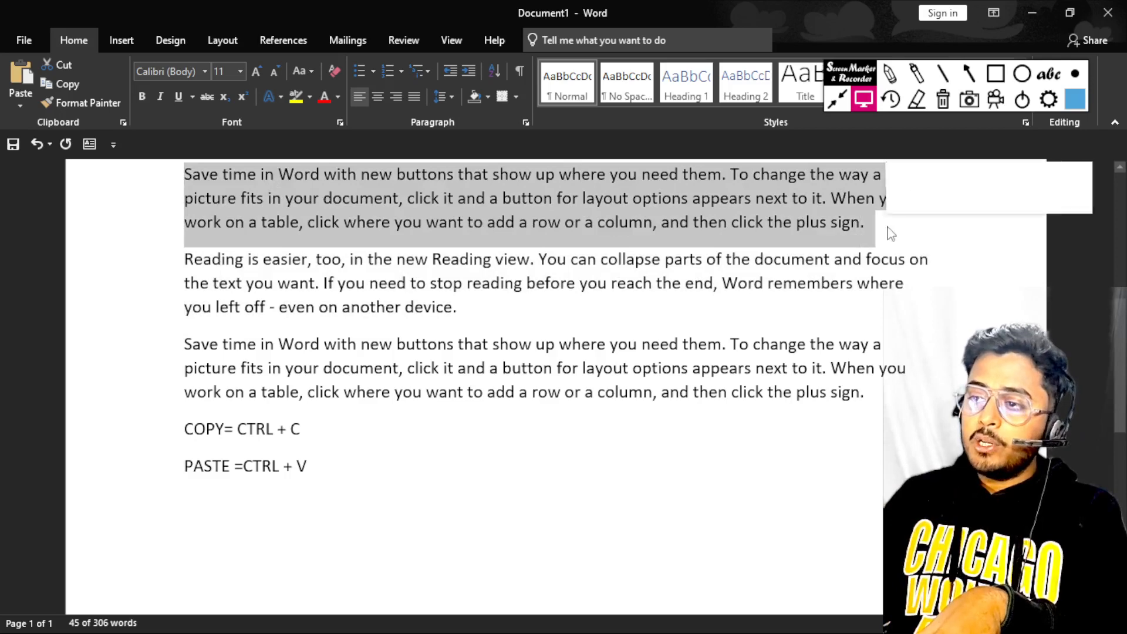
left_click_drag(183, 343, 896, 412)
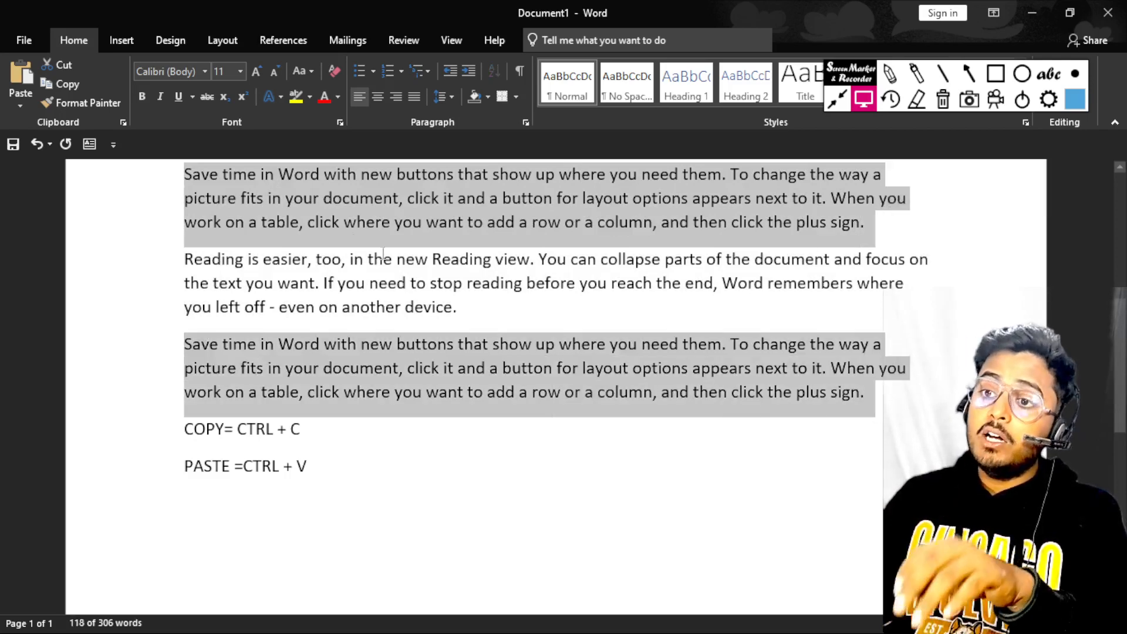
Step: Cut the whole "Reading is easier" paragraph and paste it on the empty line below the paste note
left_click(213, 275)
left_click_drag(184, 259, 294, 280)
left_click_drag(455, 301, 460, 301)
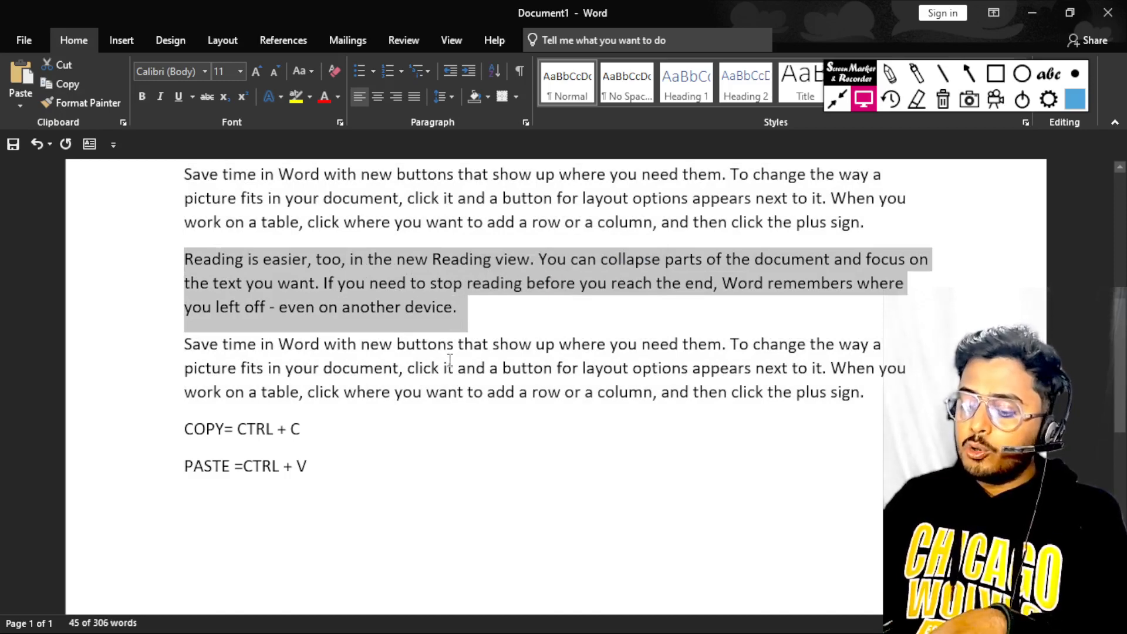
key("ctrl+x")
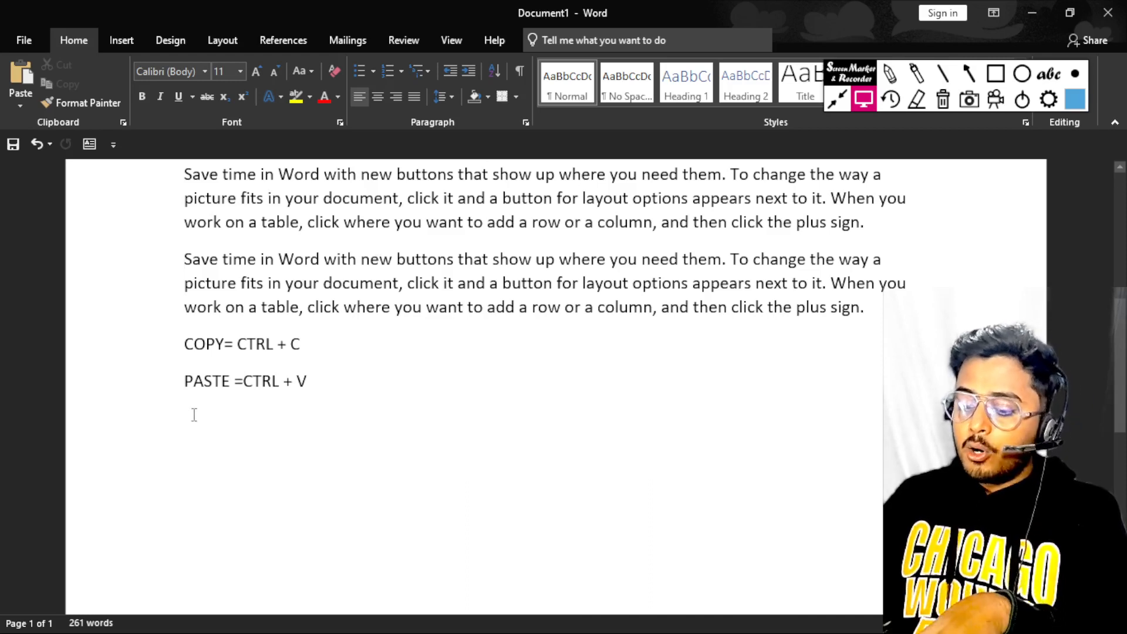
key("ctrl+v")
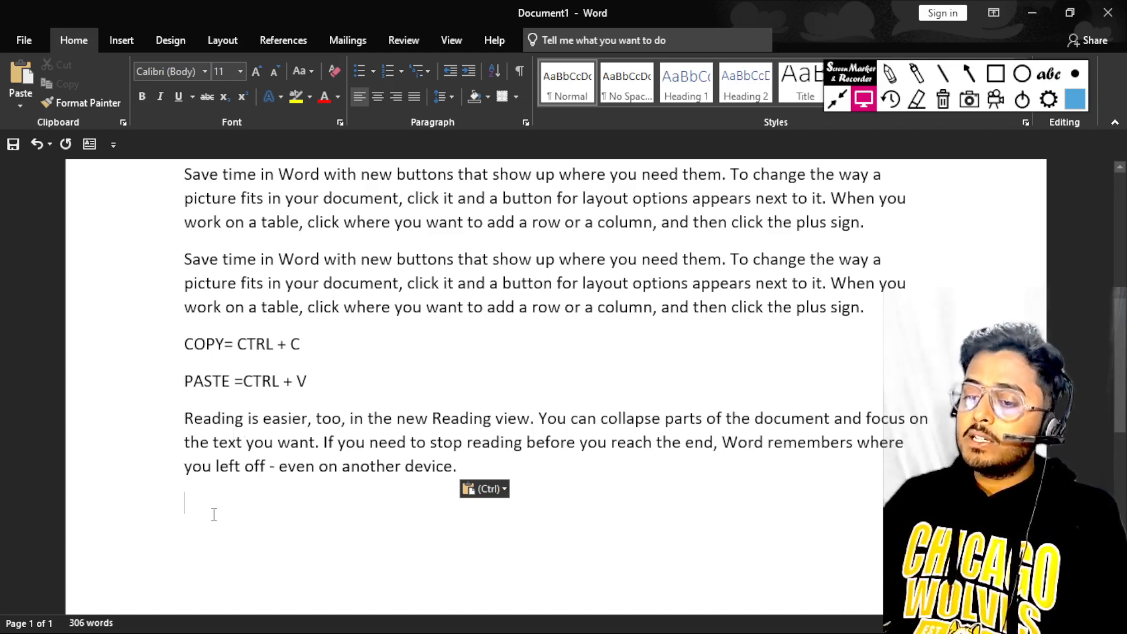
Step: Write the note "CUT =CTRL + X" on the empty line below the moved paragraph
type("CUT ")
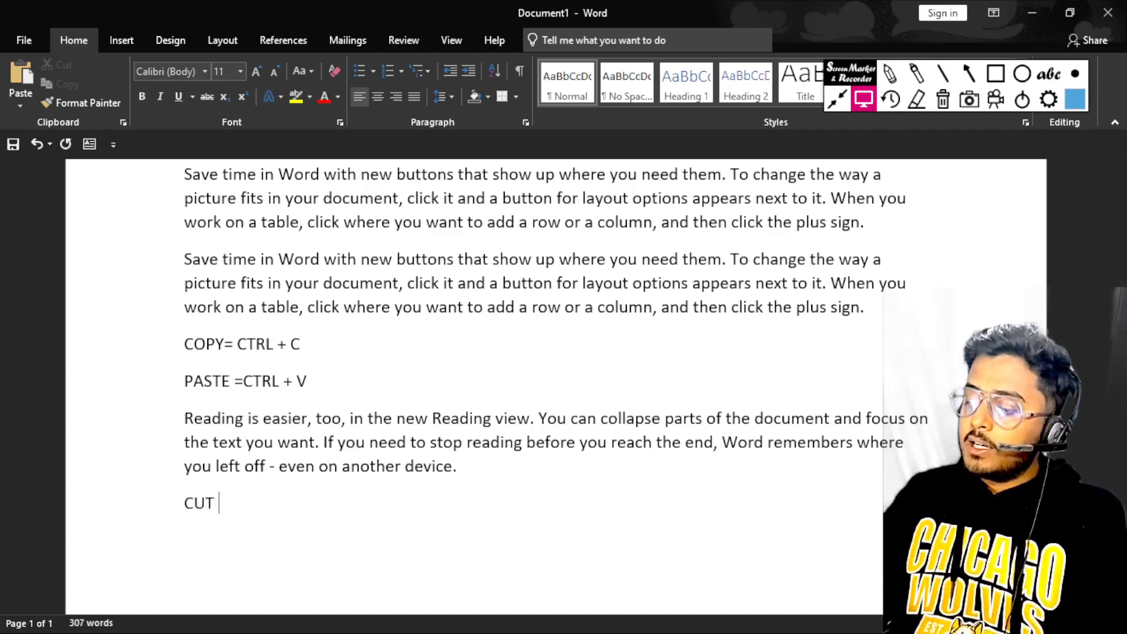
type("=CTRL")
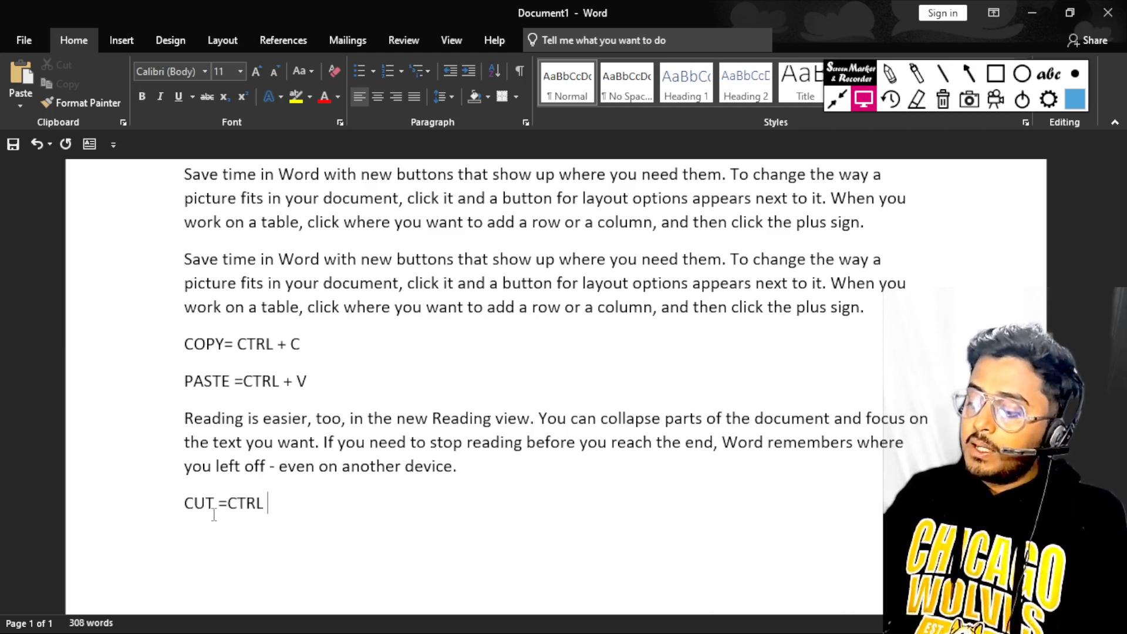
type(" + X")
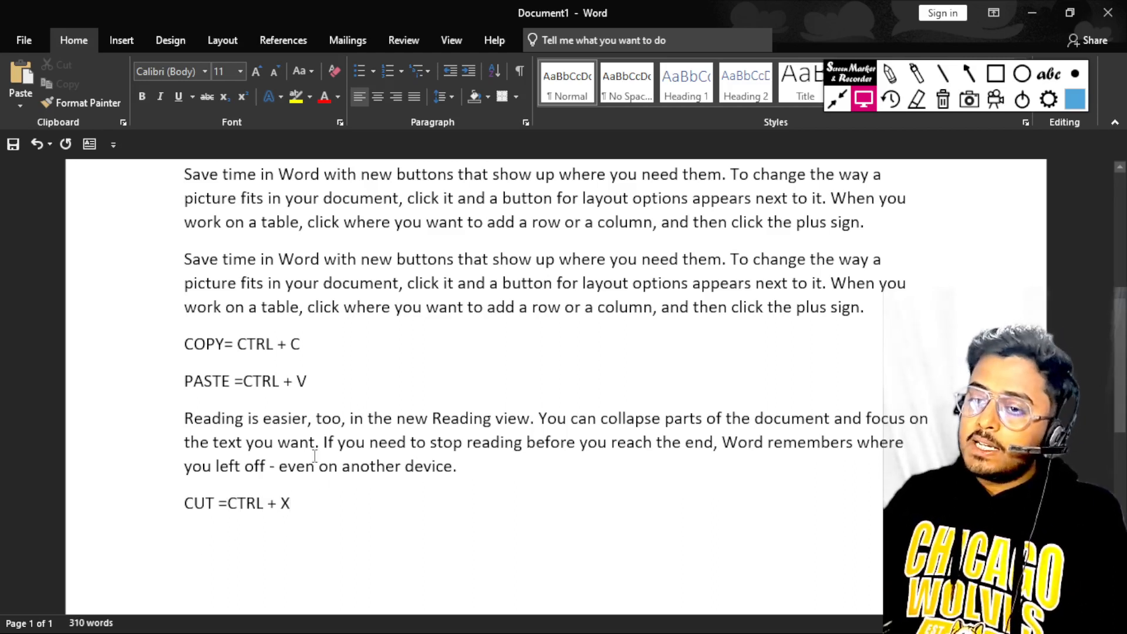
Step: Copy the "PASTE =CTRL + V" note and paste it on a new line below the cut note
left_click_drag(315, 381, 184, 397)
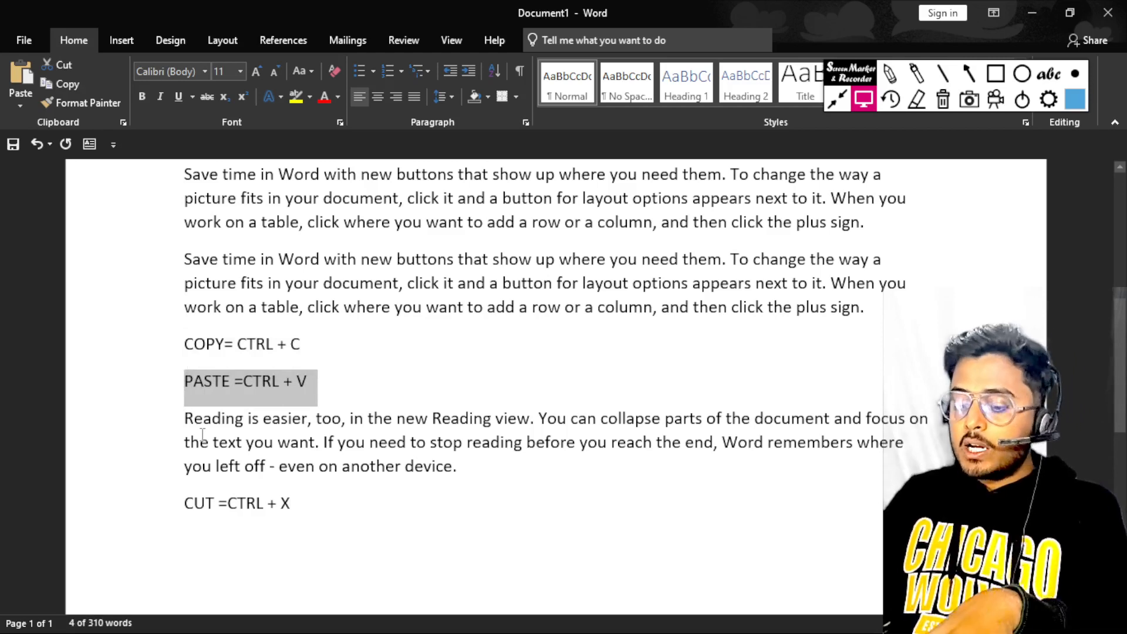
left_click(185, 536)
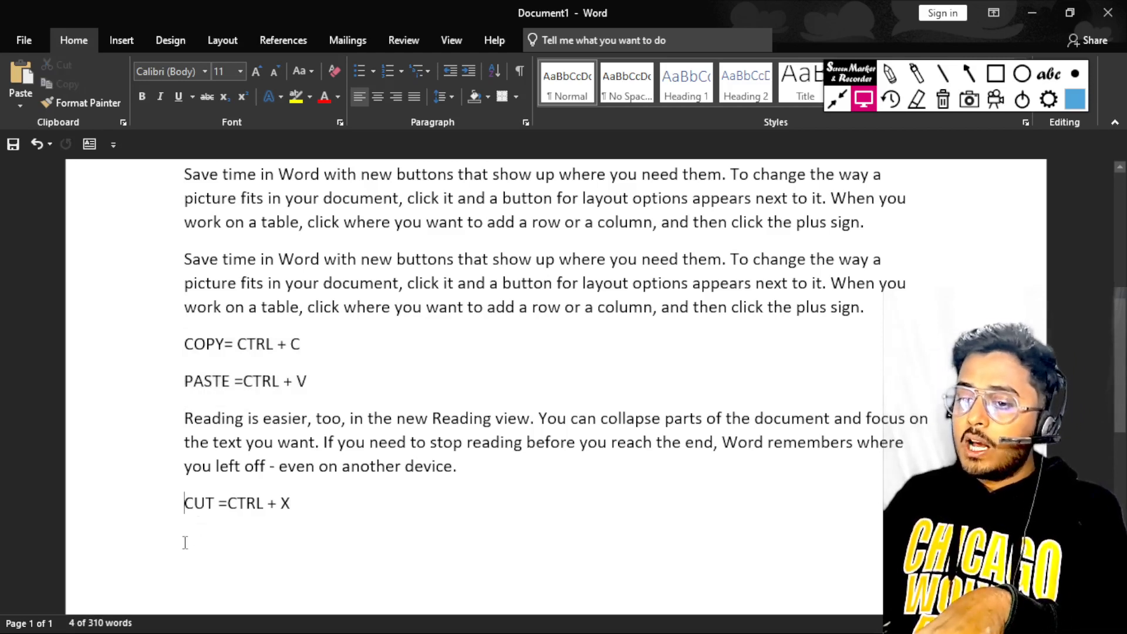
left_click(317, 497)
key("Return")
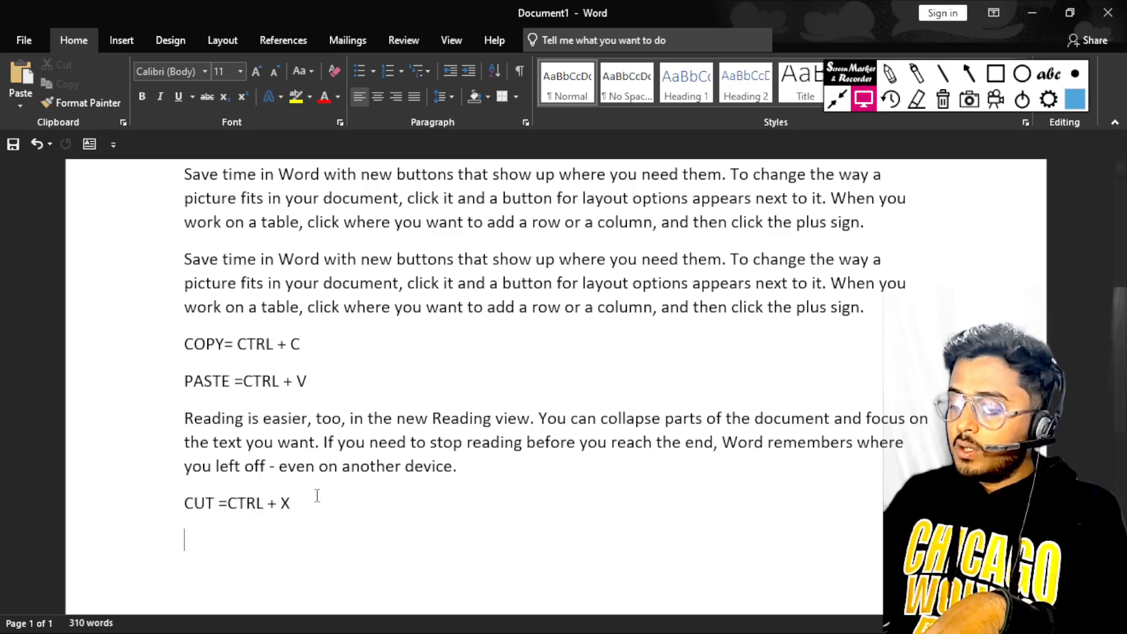
key("ctrl+v")
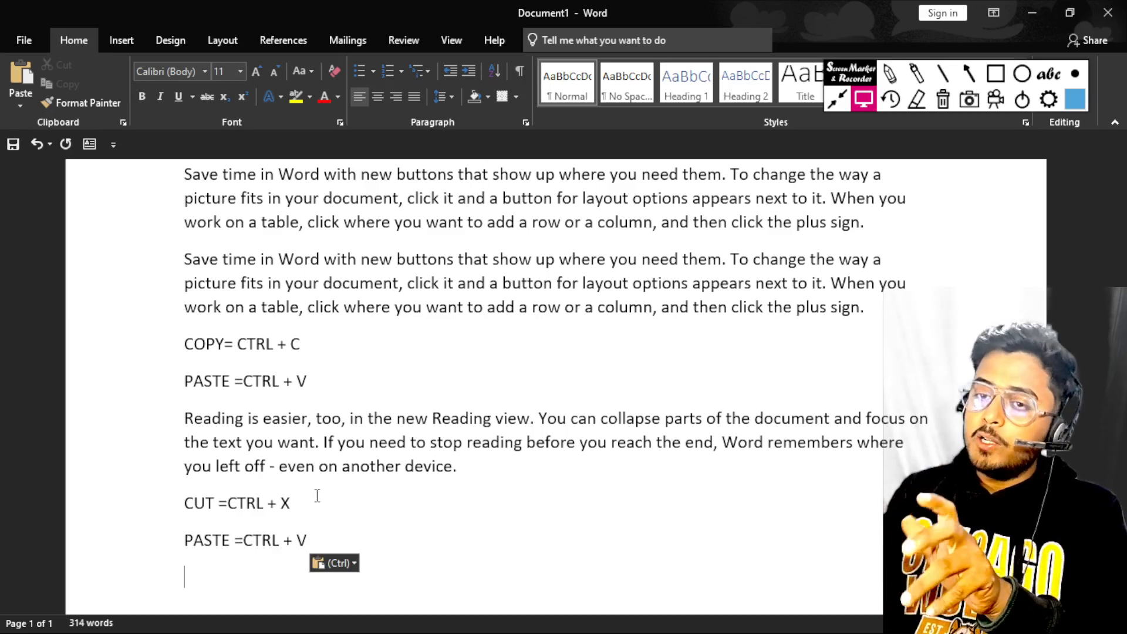
Step: Copy the words "Reading is easier" from the start of the moved paragraph and paste them on the empty line at the document's end
scroll(312, 326, "down", 5)
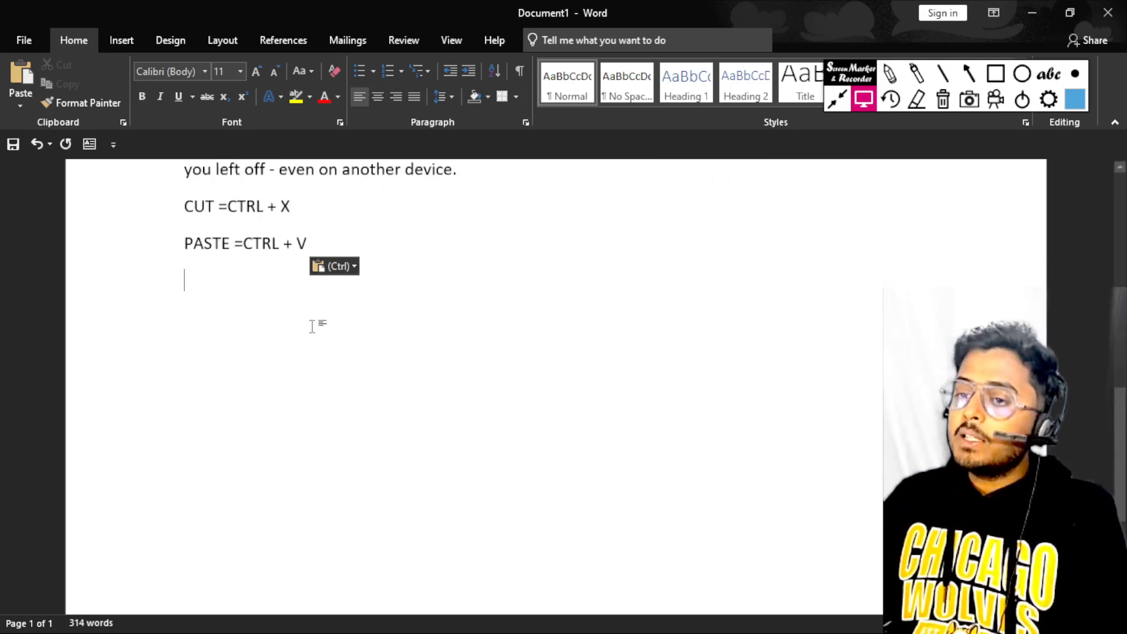
scroll(311, 326, "up", 2)
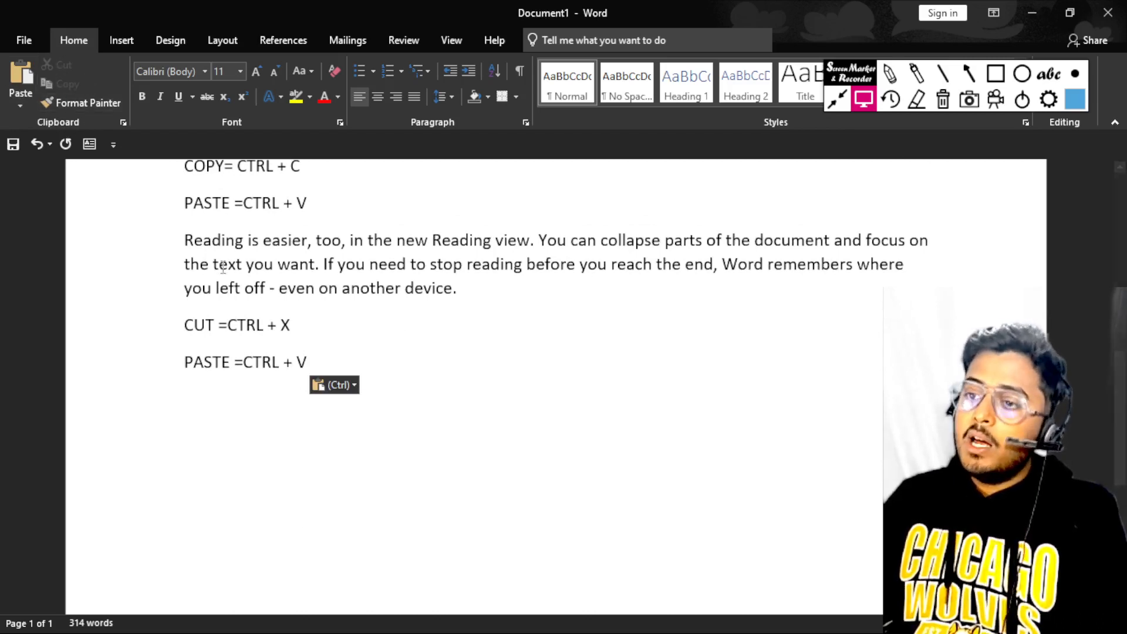
left_click_drag(182, 242, 495, 242)
left_click(340, 242)
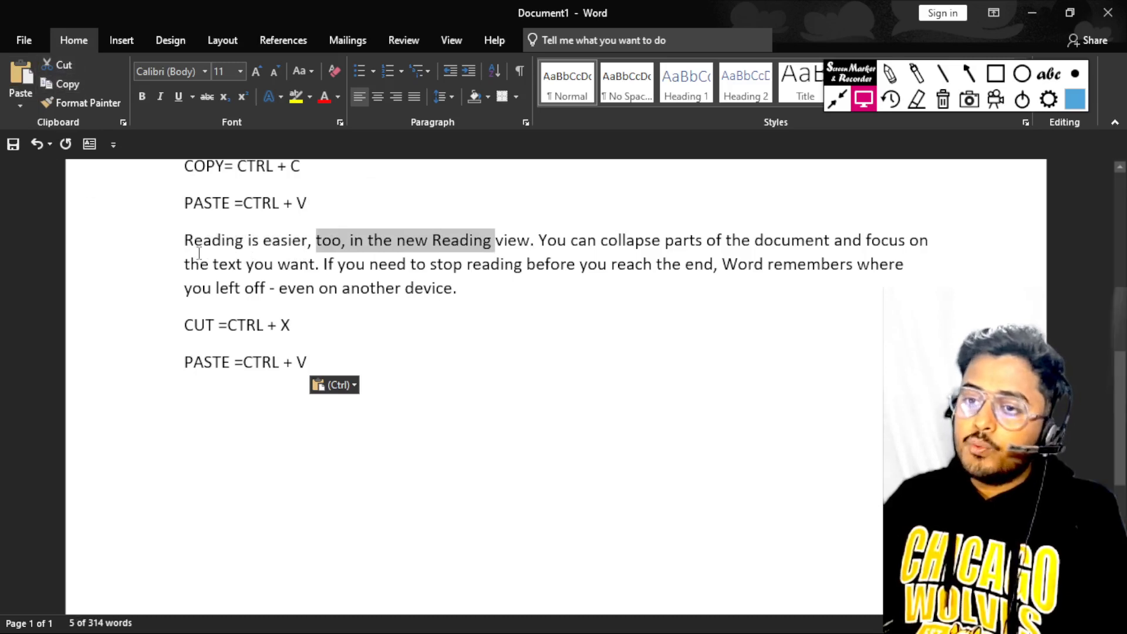
scroll(194, 256, "down", 1)
scroll(191, 258, "up", 1)
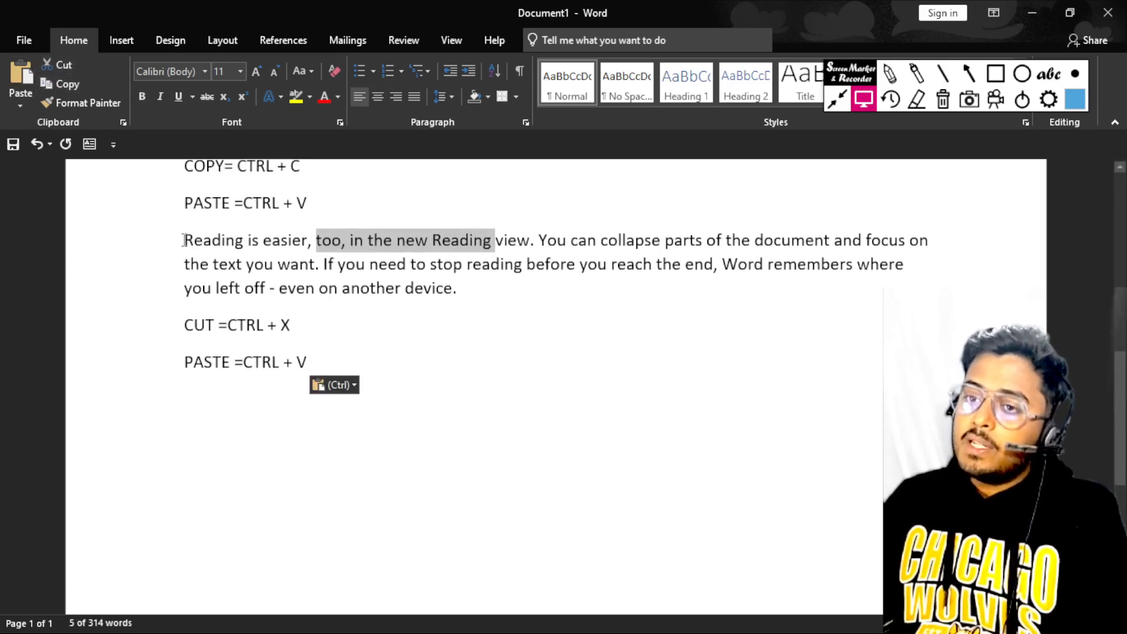
left_click_drag(199, 240, 296, 241)
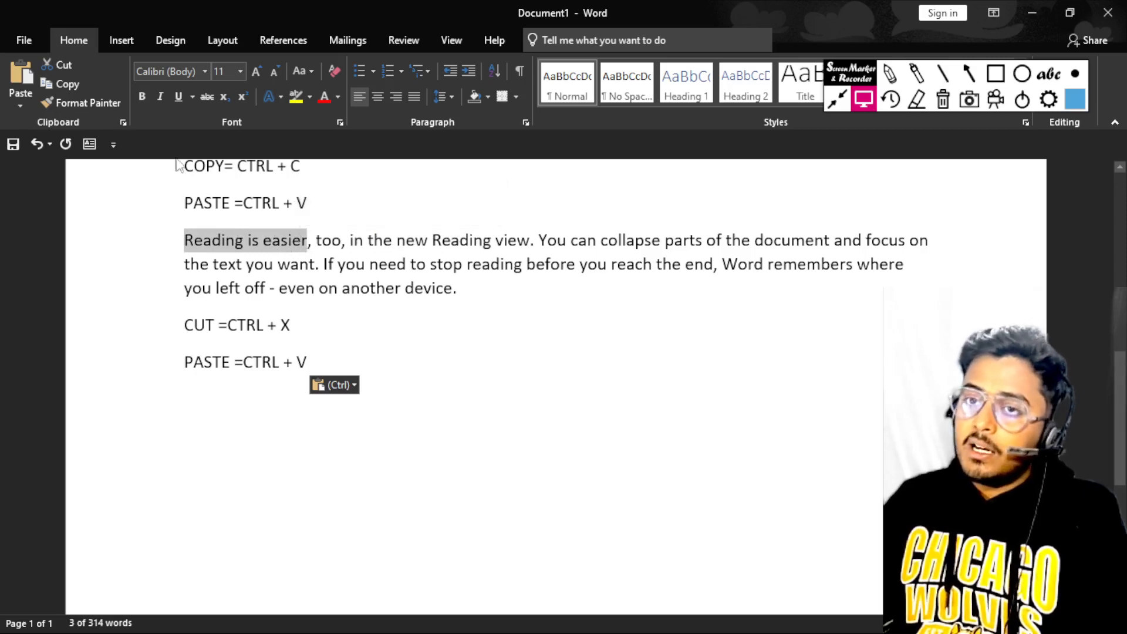
left_click(65, 85)
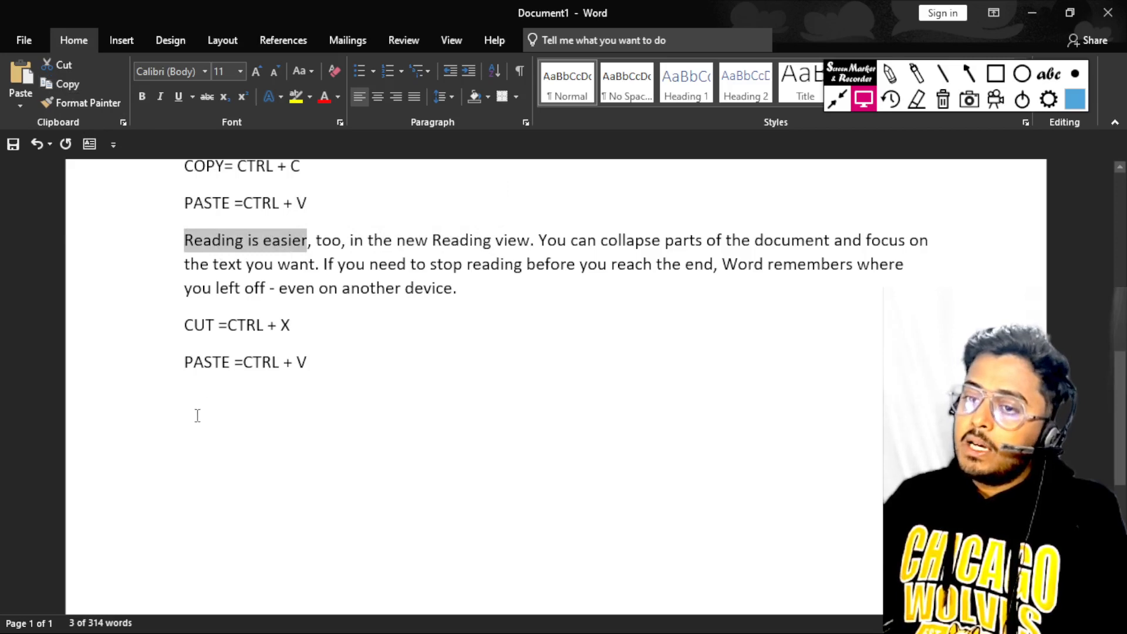
left_click(188, 398)
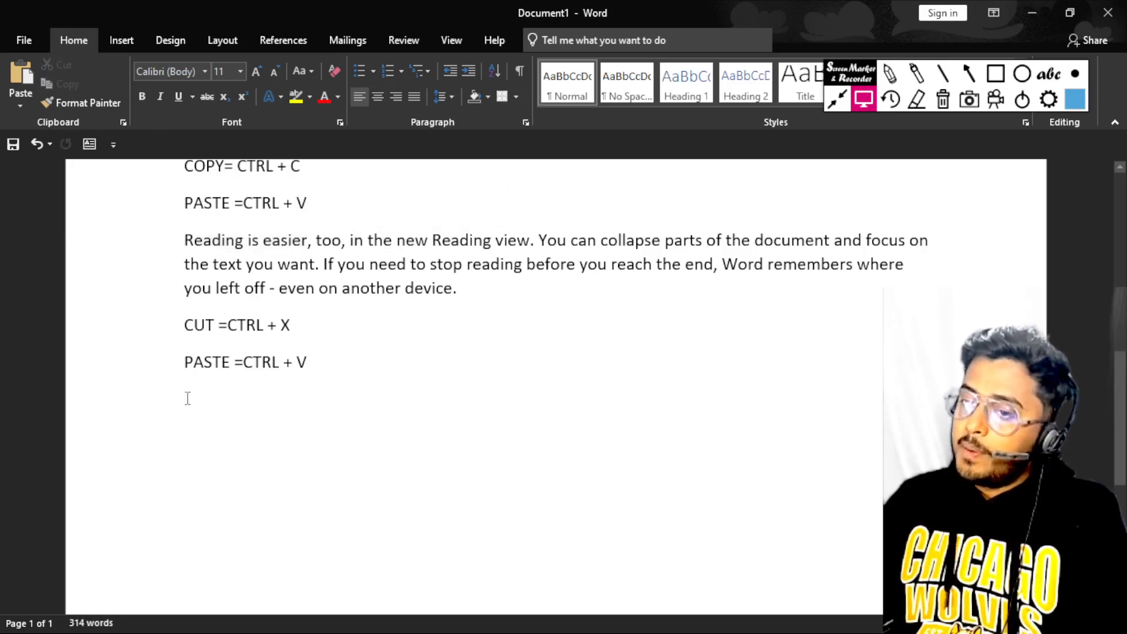
left_click(20, 73)
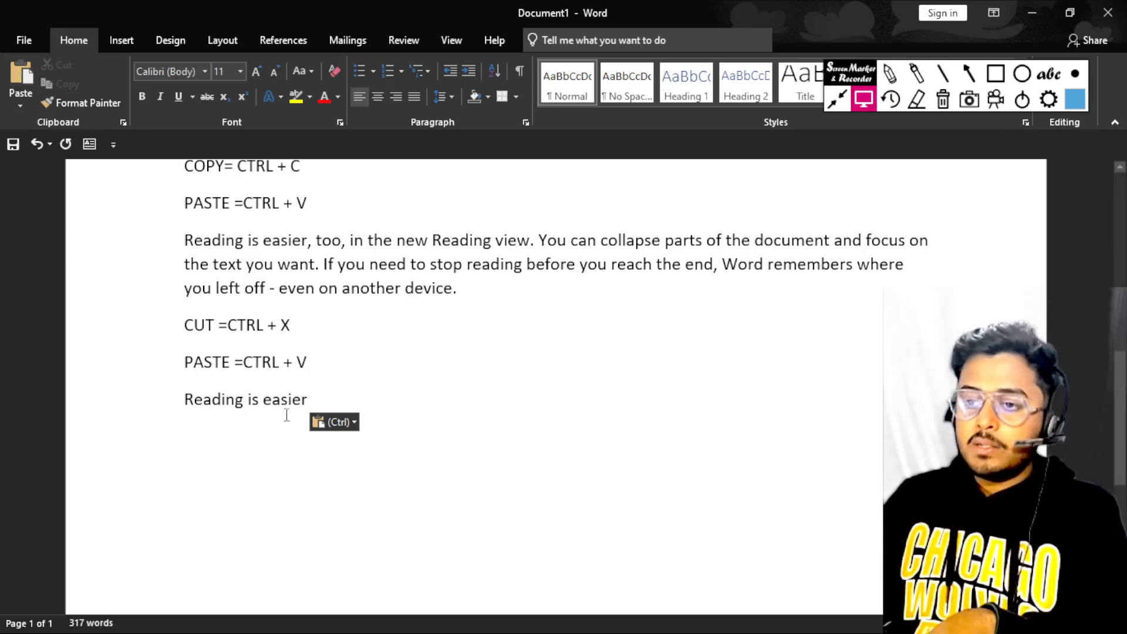
Step: Highlight the original words "Reading is easier" and their pasted copy in turn to compare them
left_click(184, 238)
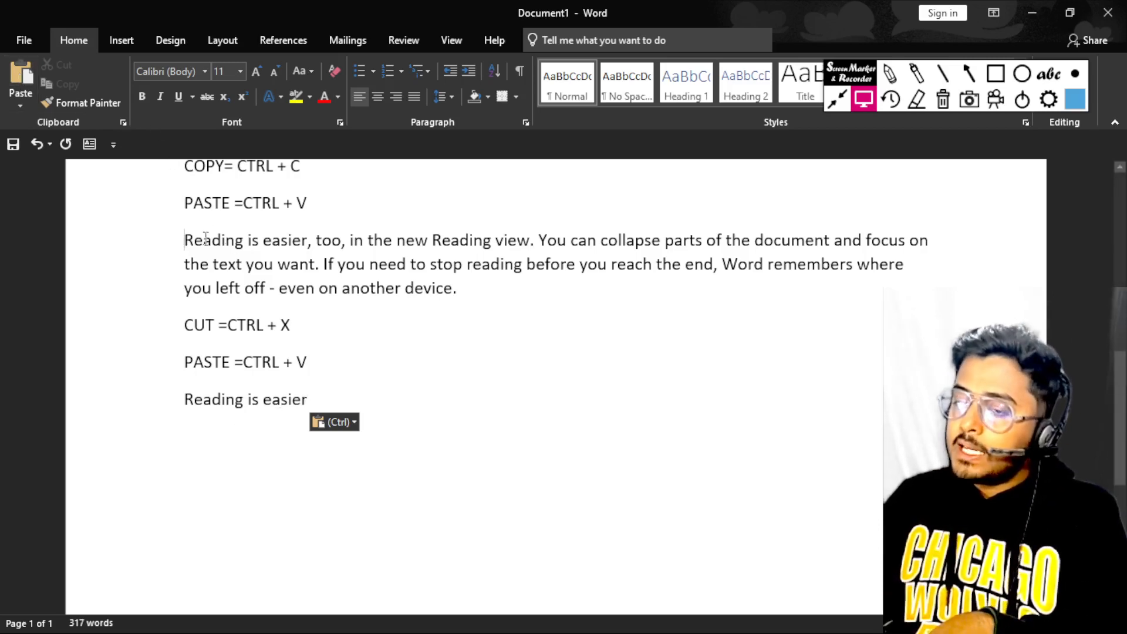
left_click_drag(206, 237, 306, 240)
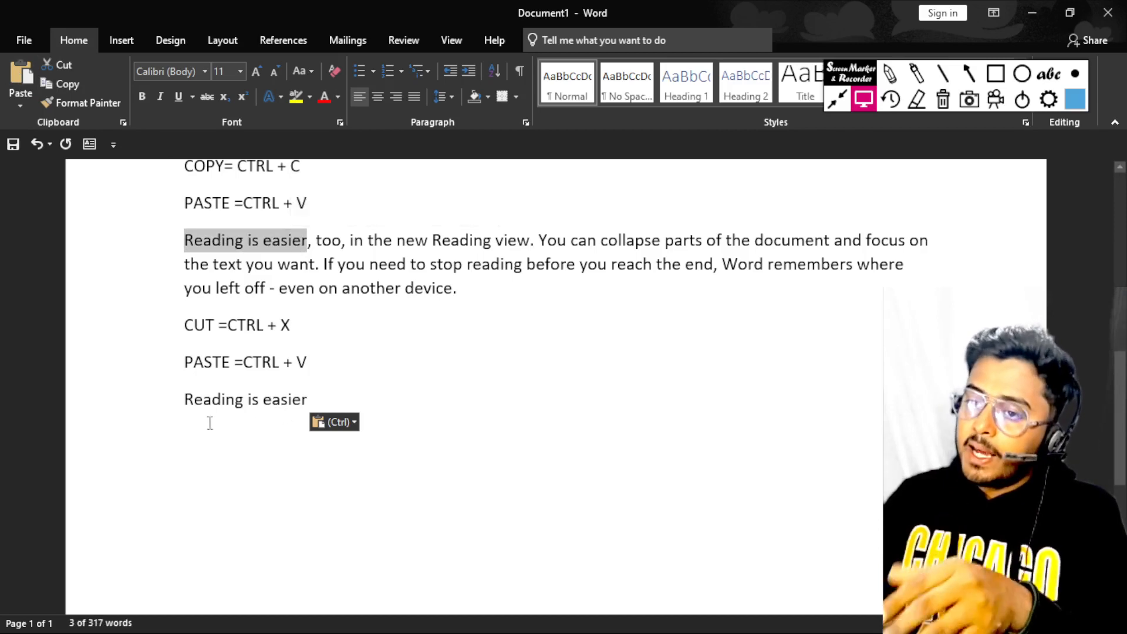
left_click_drag(184, 399, 317, 405)
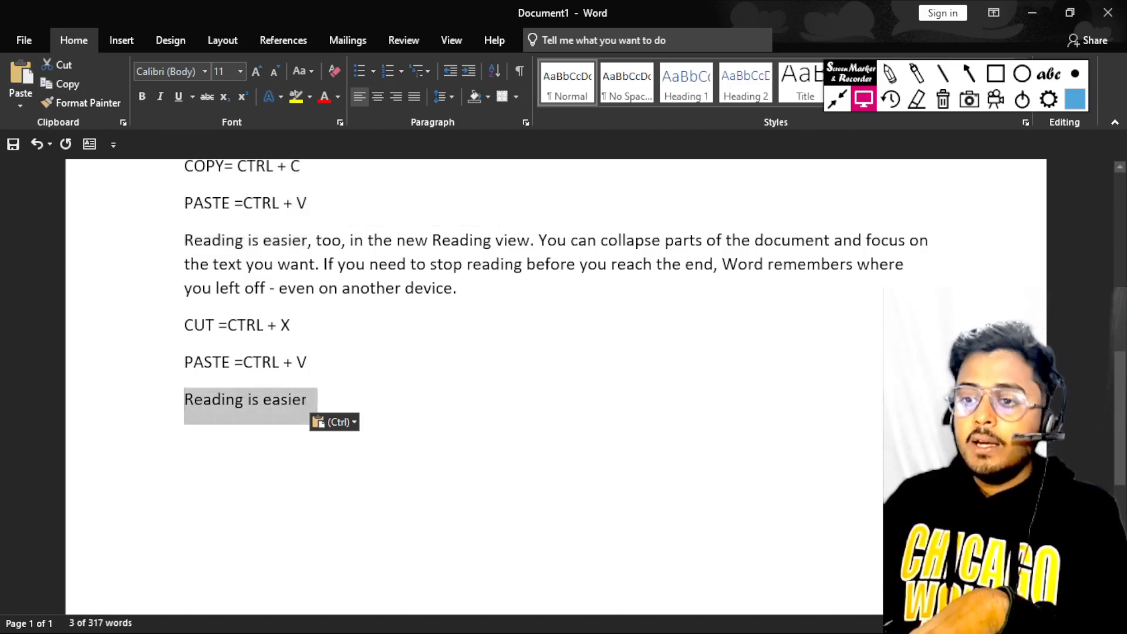
left_click(402, 288)
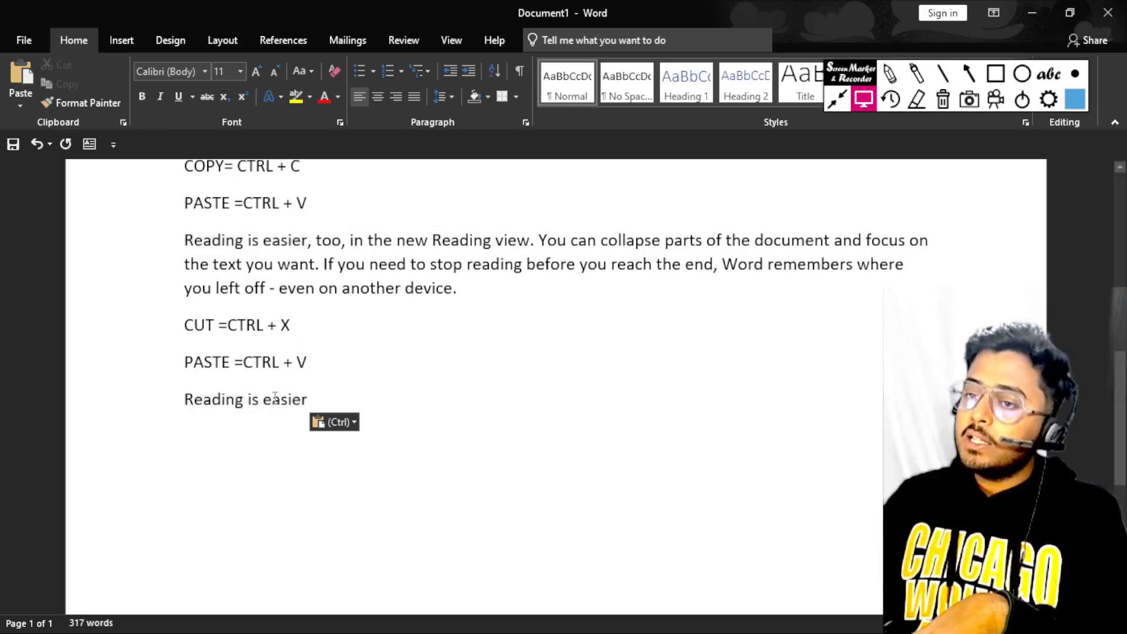
Step: Cut the words "Reading is easier" from the start of the paragraph above the cut note
left_click_drag(185, 240, 306, 241)
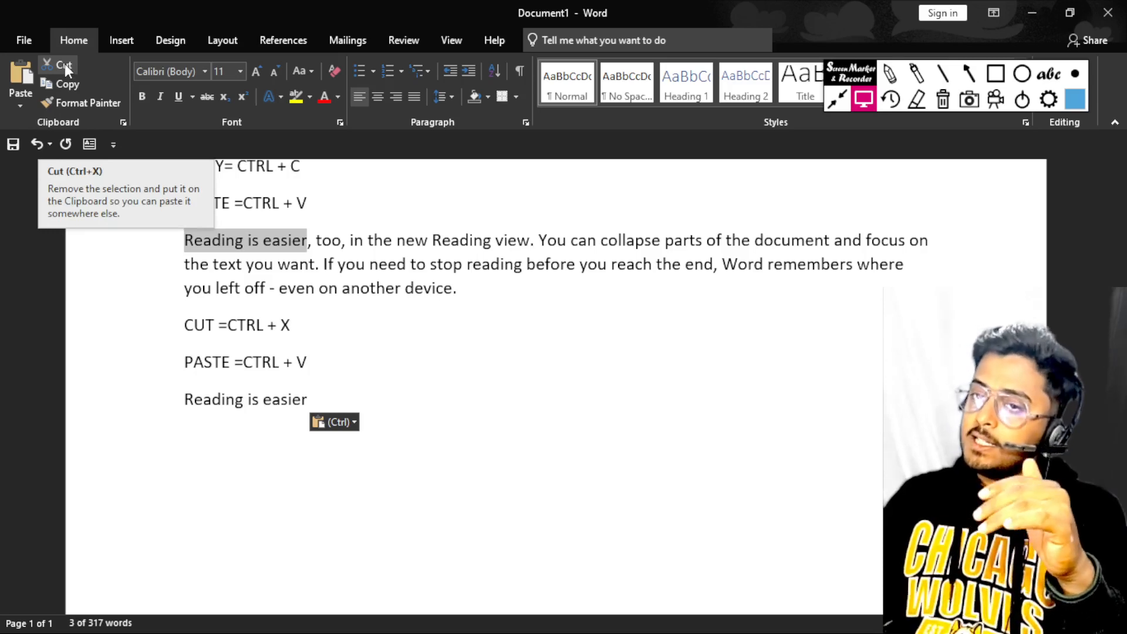
left_click(65, 64)
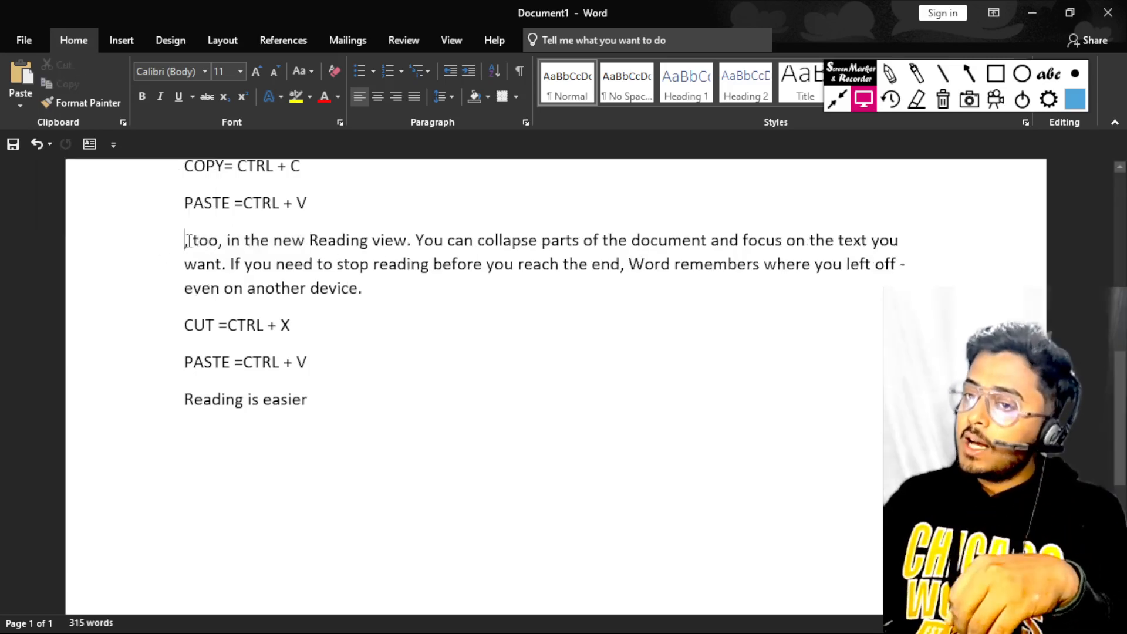
Step: Paste the cut words "Reading is easier" on a new line below the existing "Reading is easier" line at the document's end
left_click(186, 433)
key("shift+Up")
key("Left")
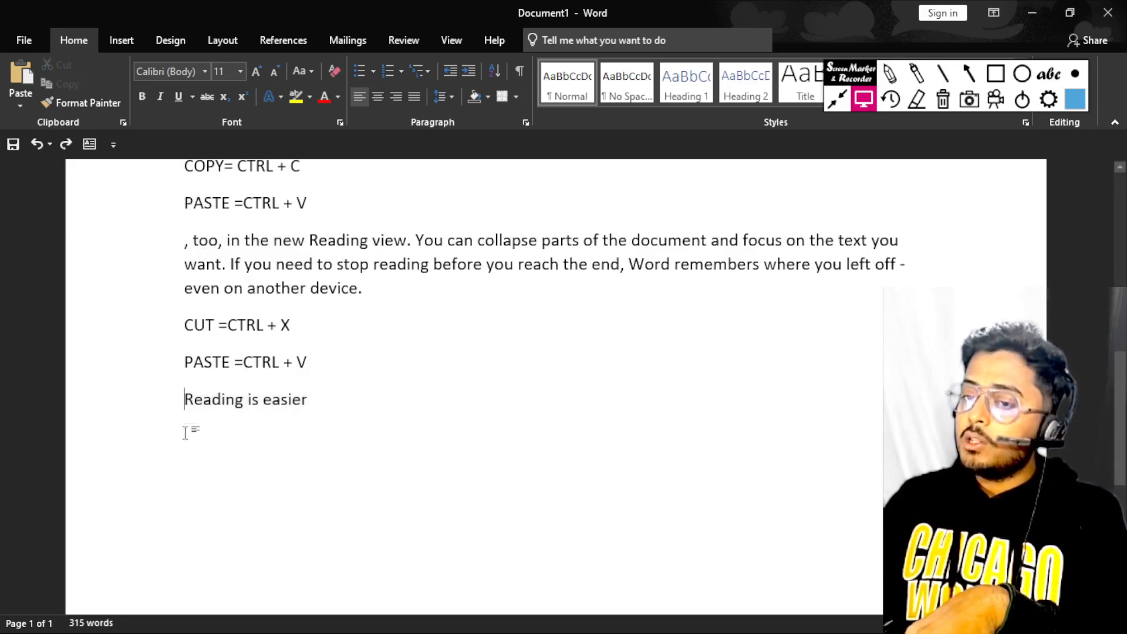
key("Down")
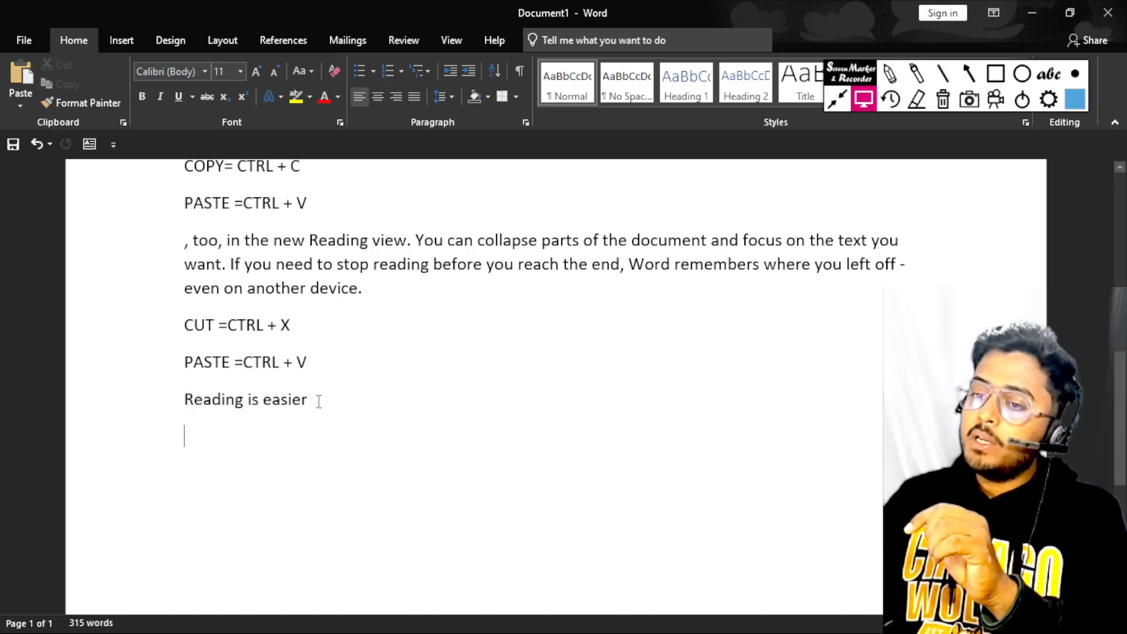
key("ctrl+z")
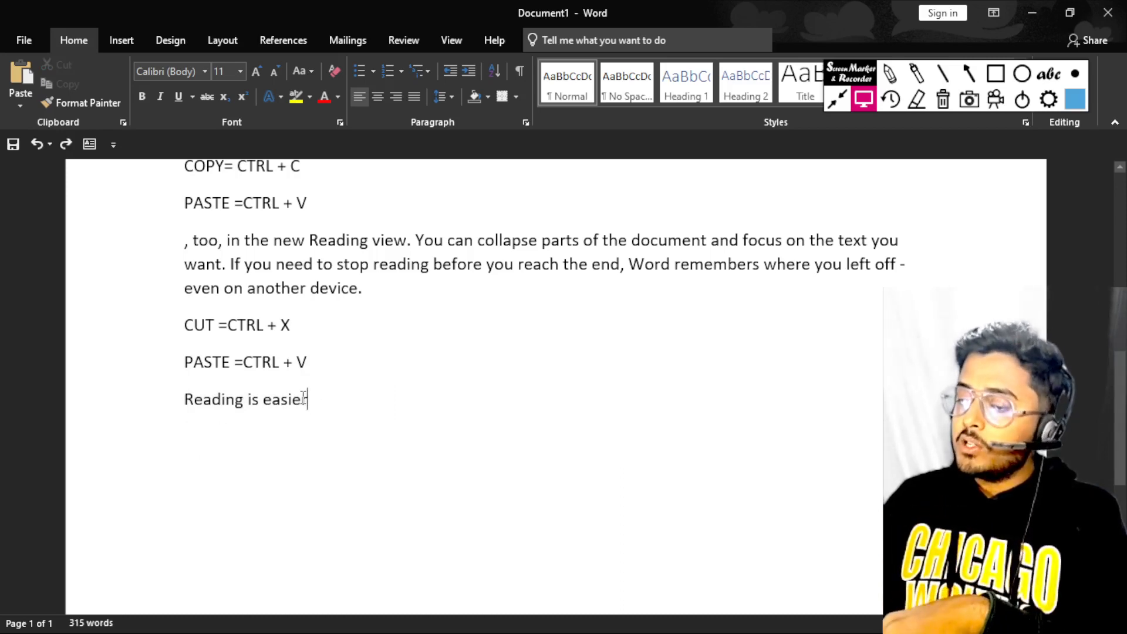
key("Return")
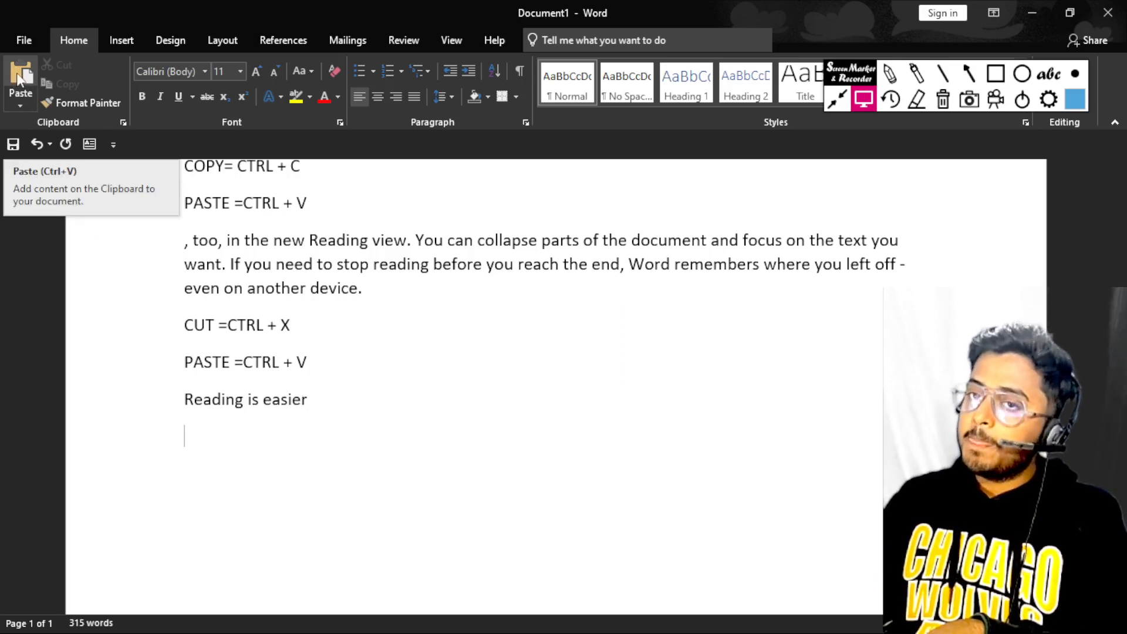
left_click(18, 76)
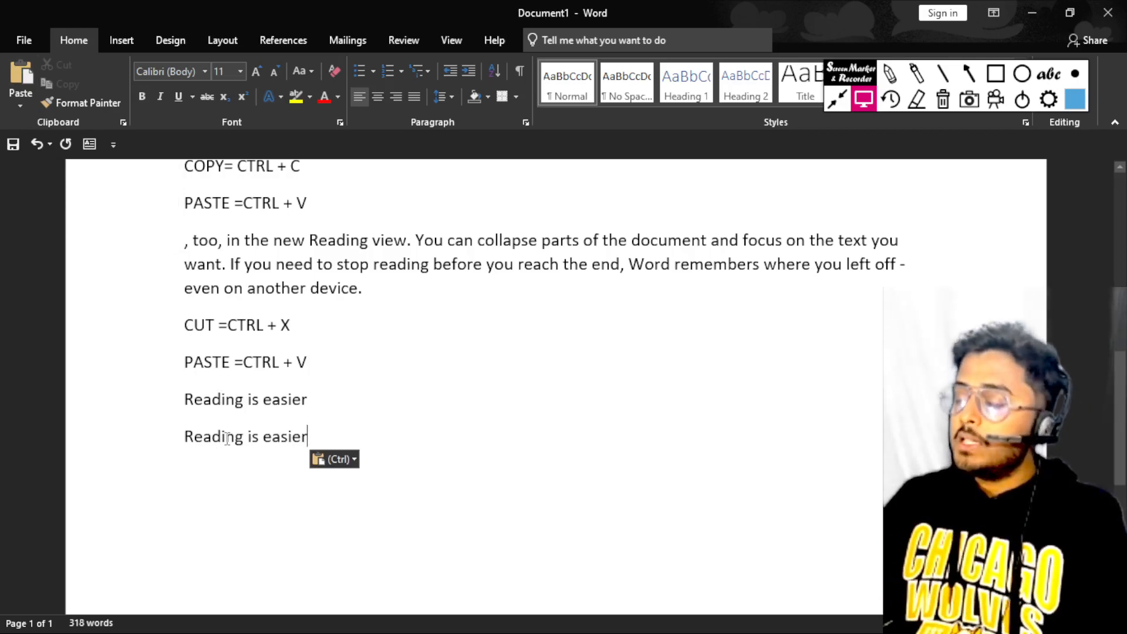
Step: Remove all text from the paragraph starting "Themes and styles also help" through the end of the document
scroll(226, 438, "down", 2)
scroll(226, 438, "up", 12)
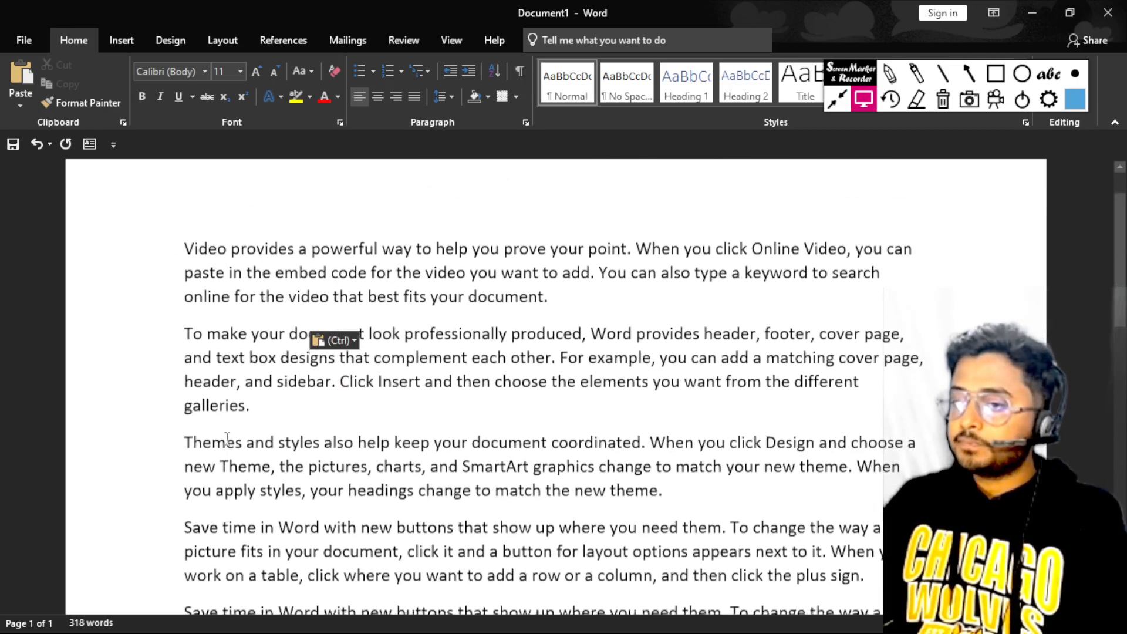
scroll(227, 438, "down", 3)
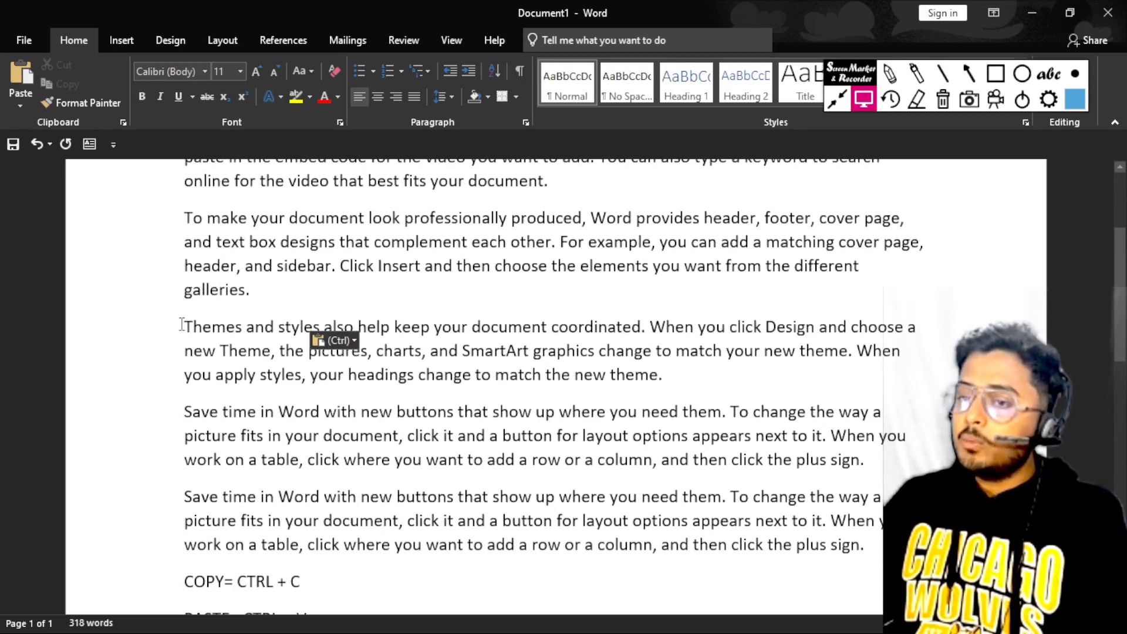
left_click_drag(181, 325, 460, 483)
key("ctrl+x")
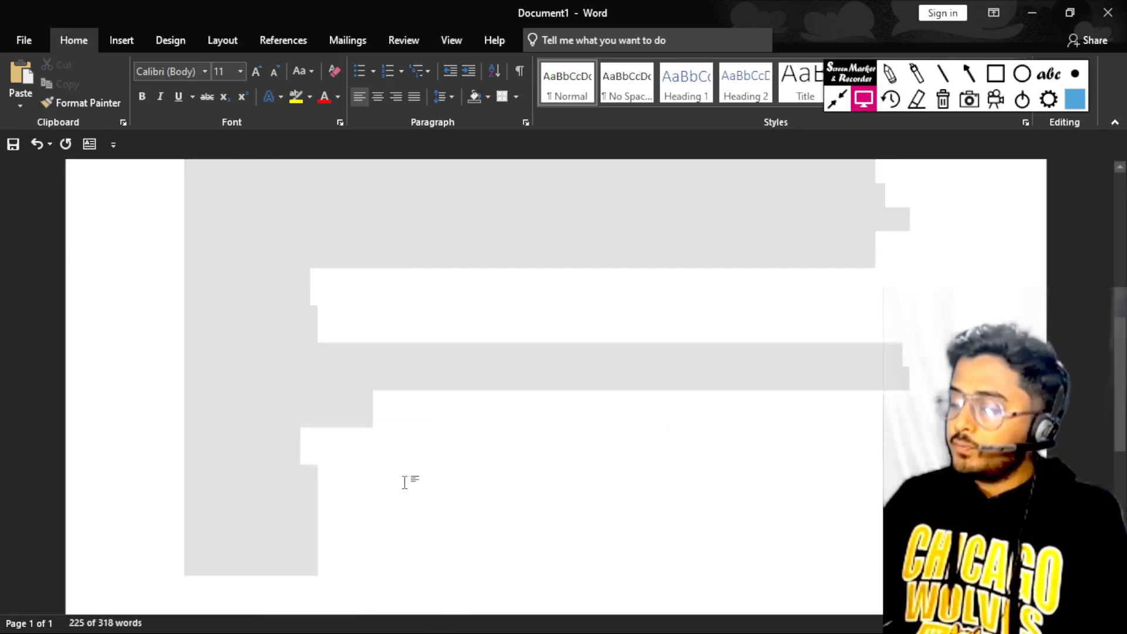
scroll(405, 482, "up", 4)
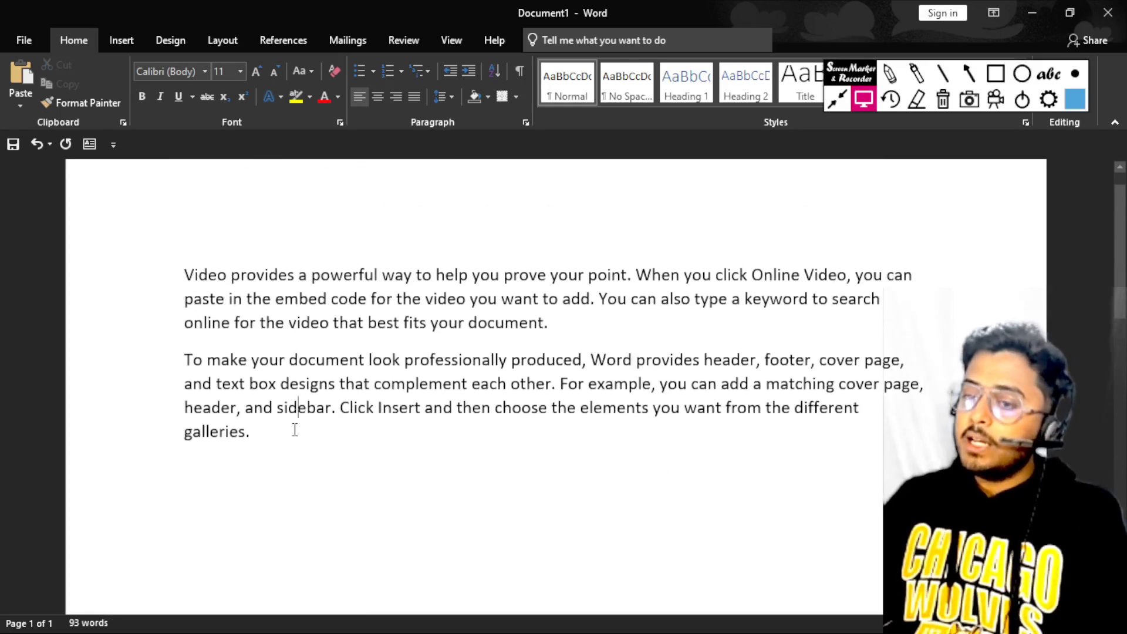
Step: Add an empty line below the paragraph ending in "galleries."
left_click(266, 435)
key("Return")
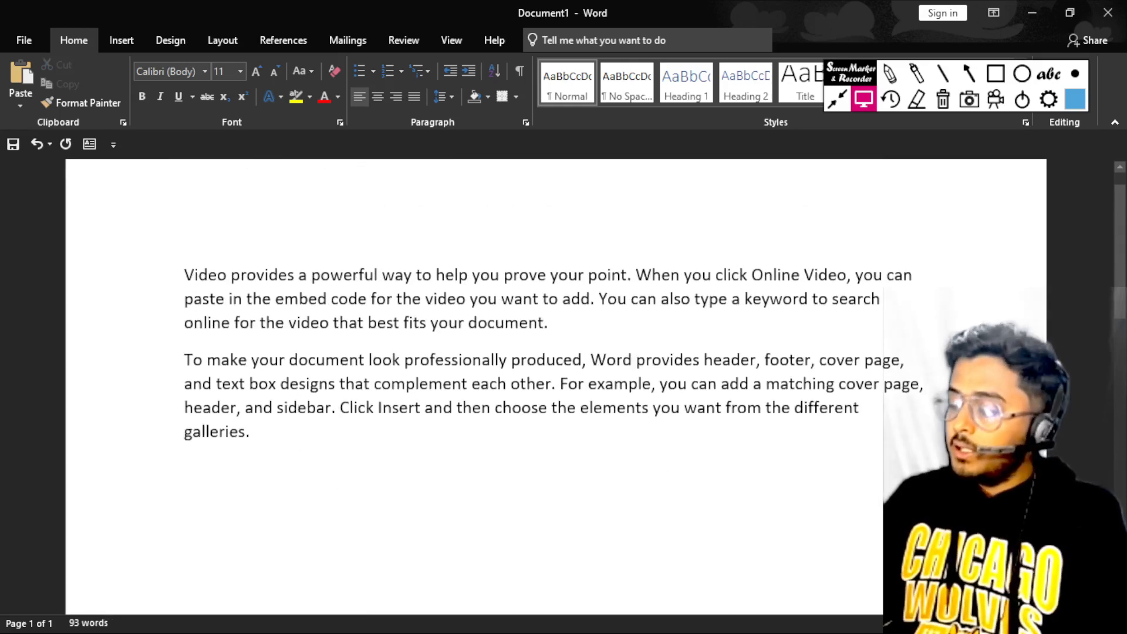
scroll(231, 351, "down", 2)
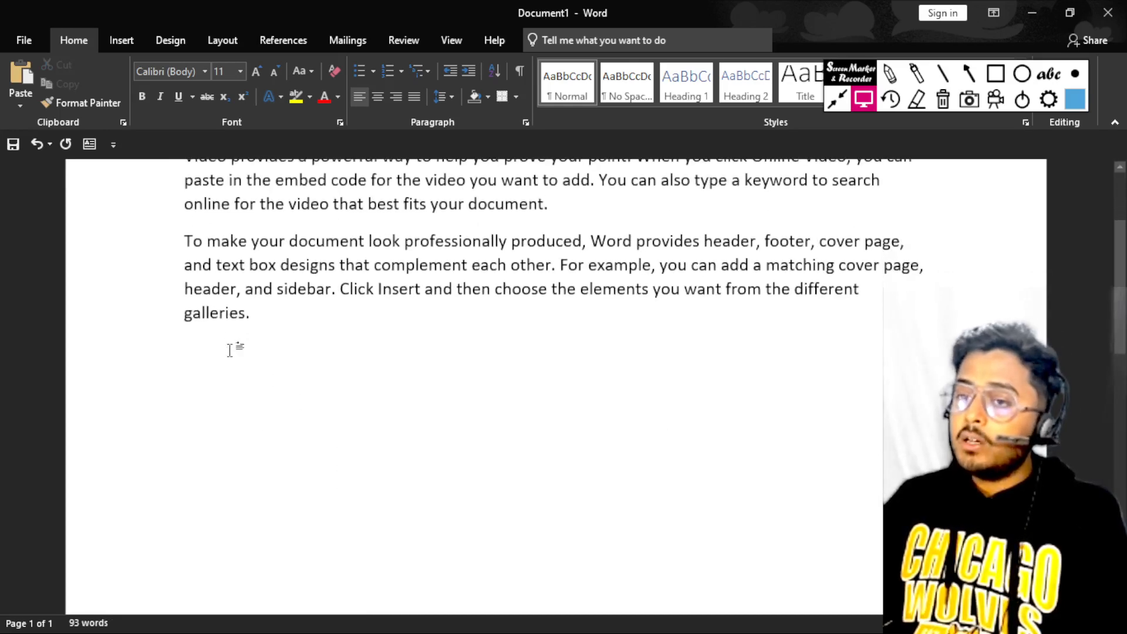
scroll(231, 350, "up", 1)
scroll(232, 350, "up", 1)
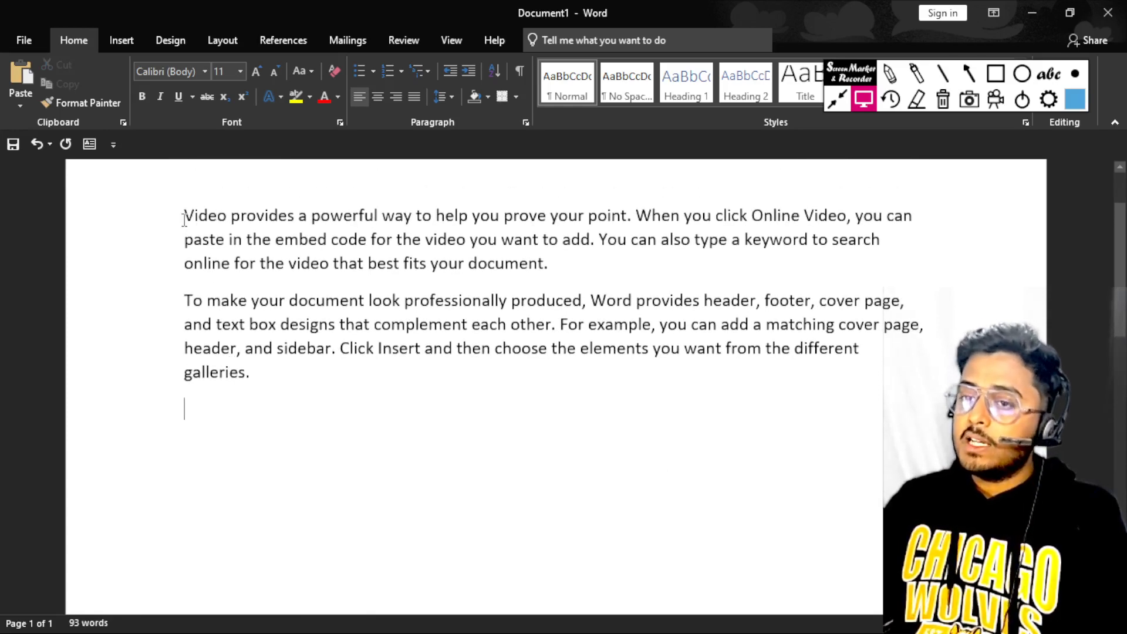
Step: Move the words "Video provides a" from the start of the first paragraph straight onto the empty line at the end, without the clipboard
left_click_drag(184, 215, 380, 216)
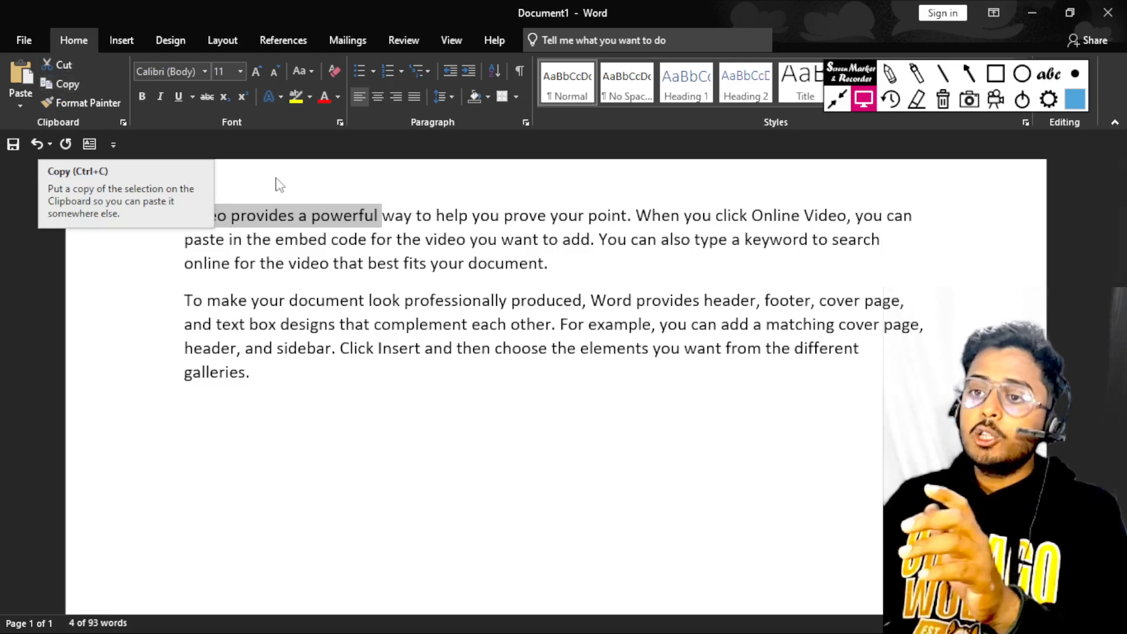
key("Left")
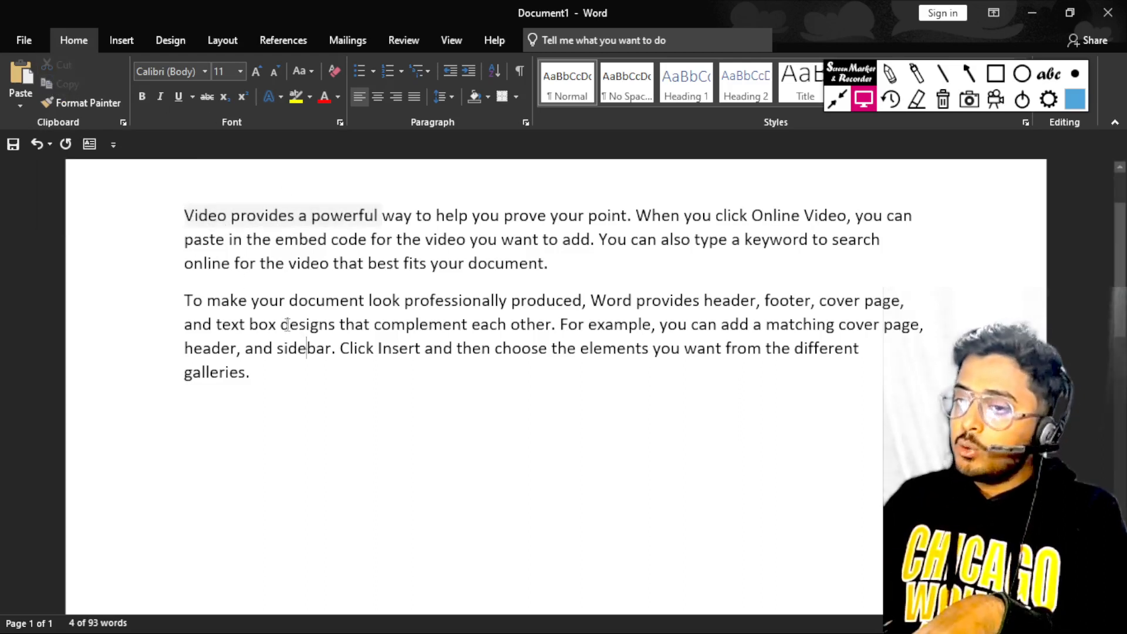
left_click_drag(203, 211, 310, 213)
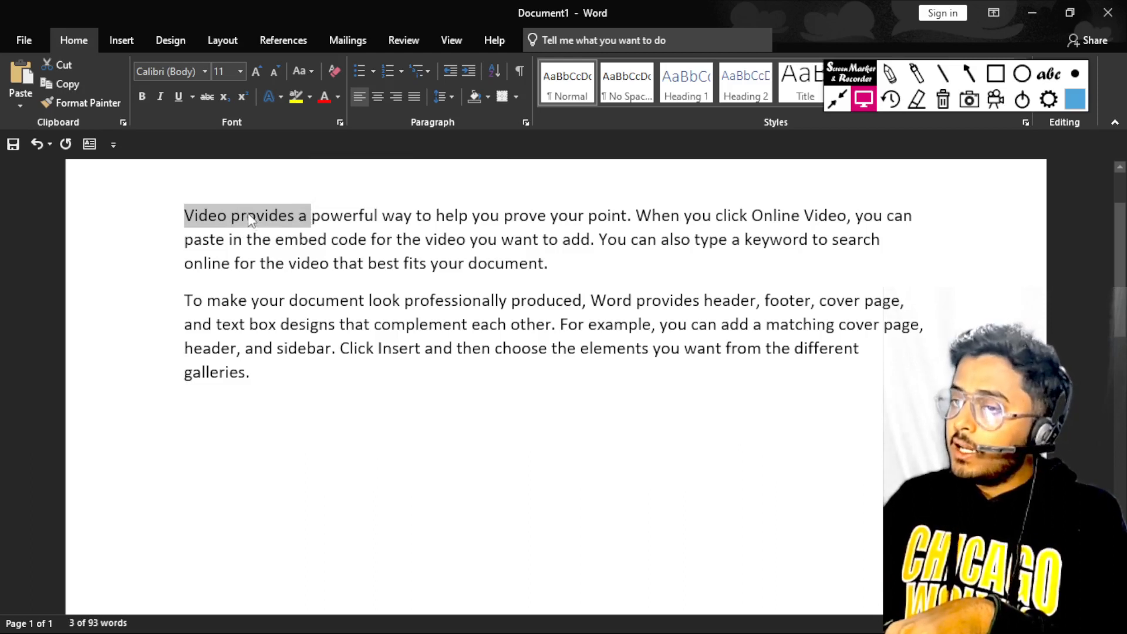
left_click_drag(249, 220, 260, 360)
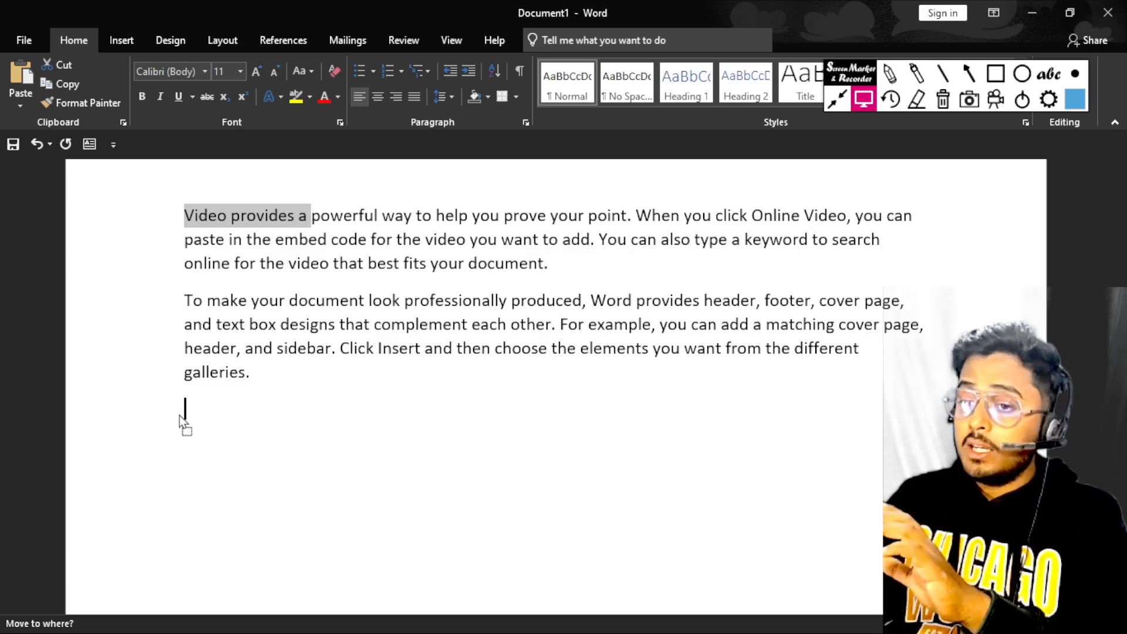
left_click_drag(178, 414, 179, 414)
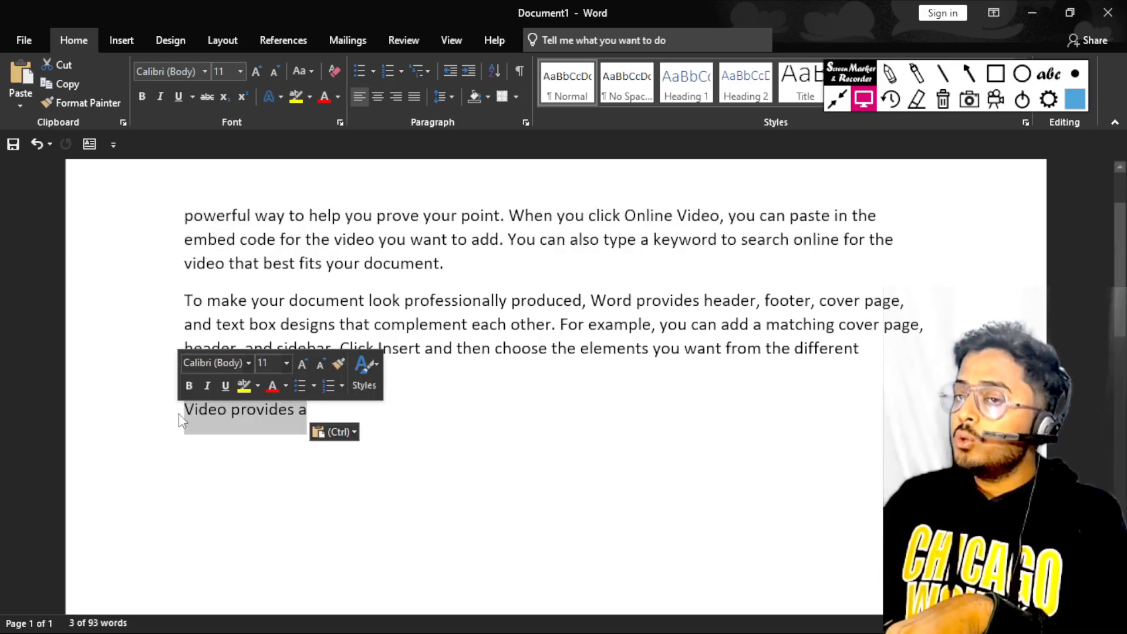
left_click(462, 398)
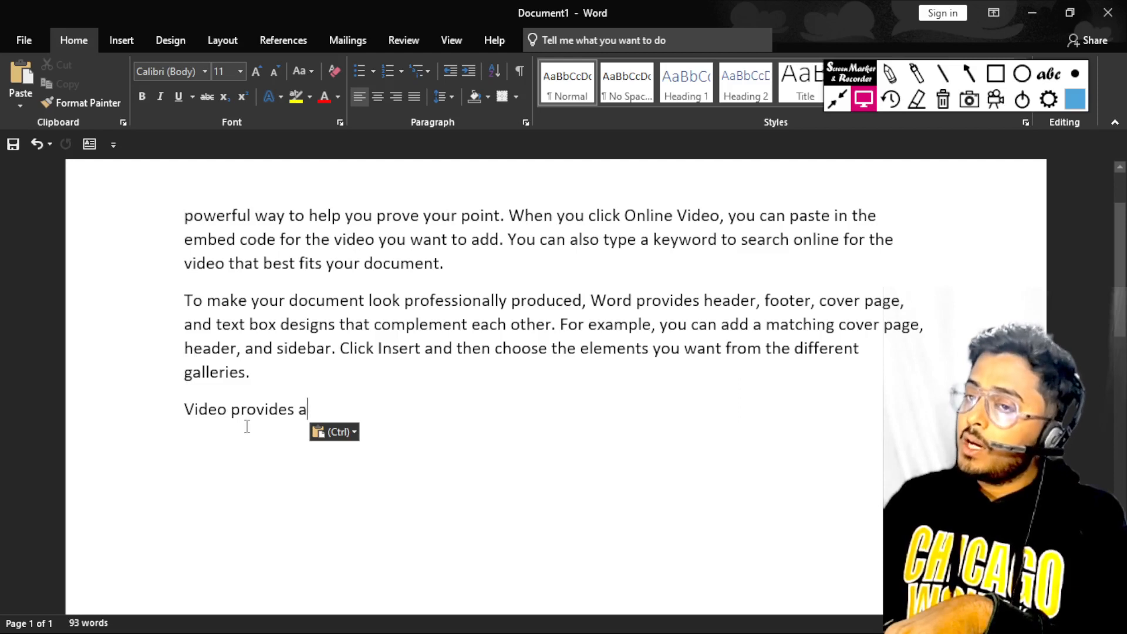
Step: Move the words "powerful way to help" from the start of the first paragraph to directly after "Video provides a"
left_click_drag(187, 217, 344, 219)
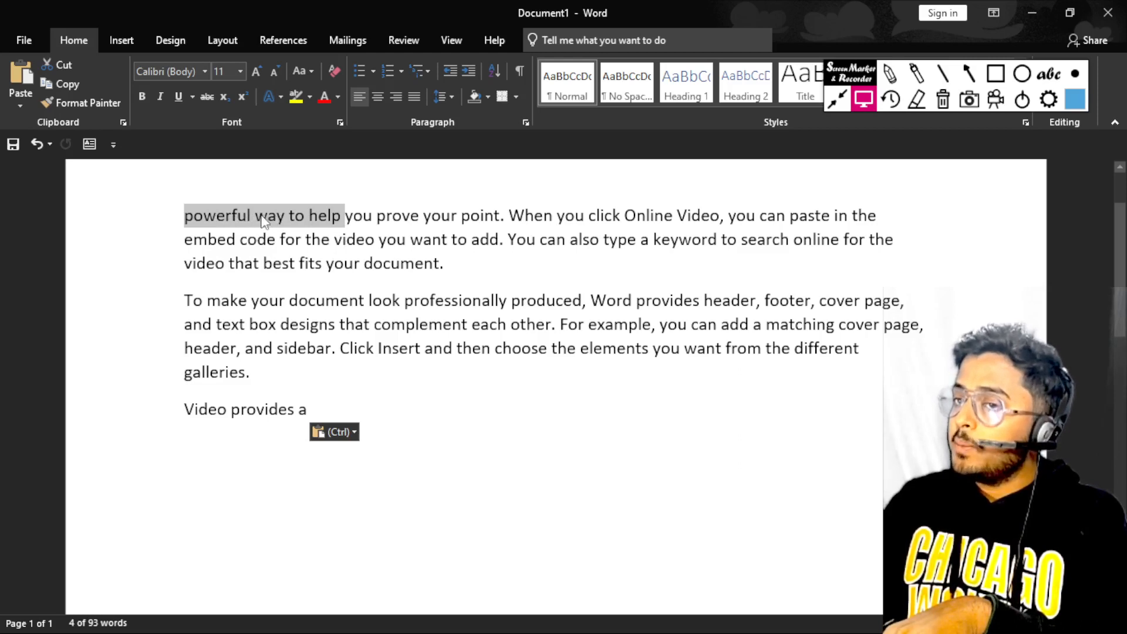
left_click_drag(262, 221, 364, 421)
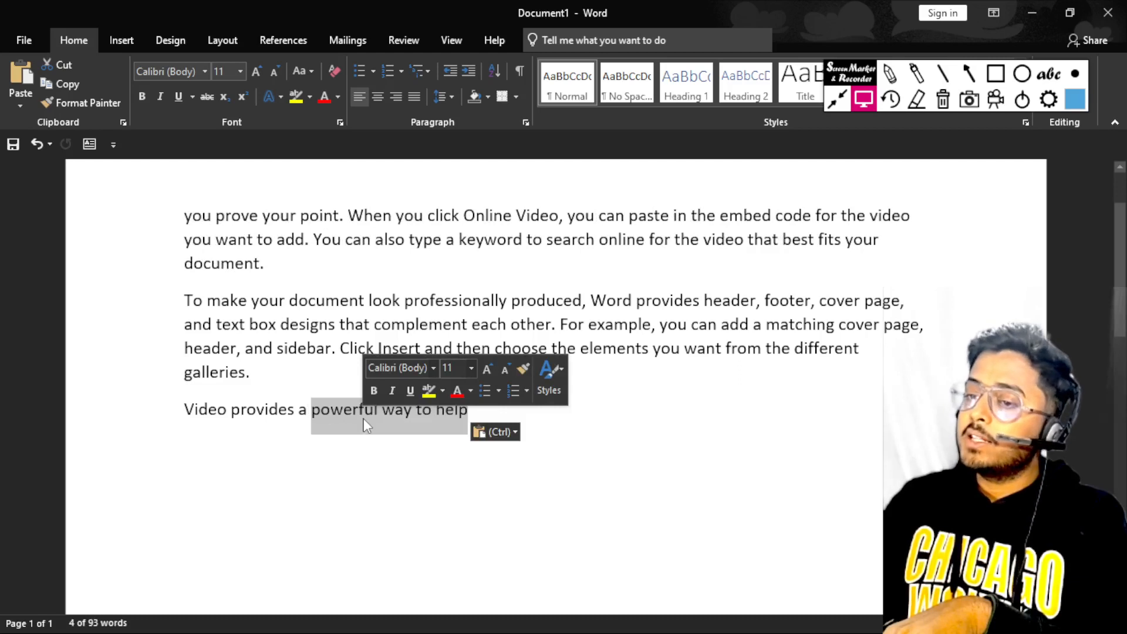
left_click(364, 418)
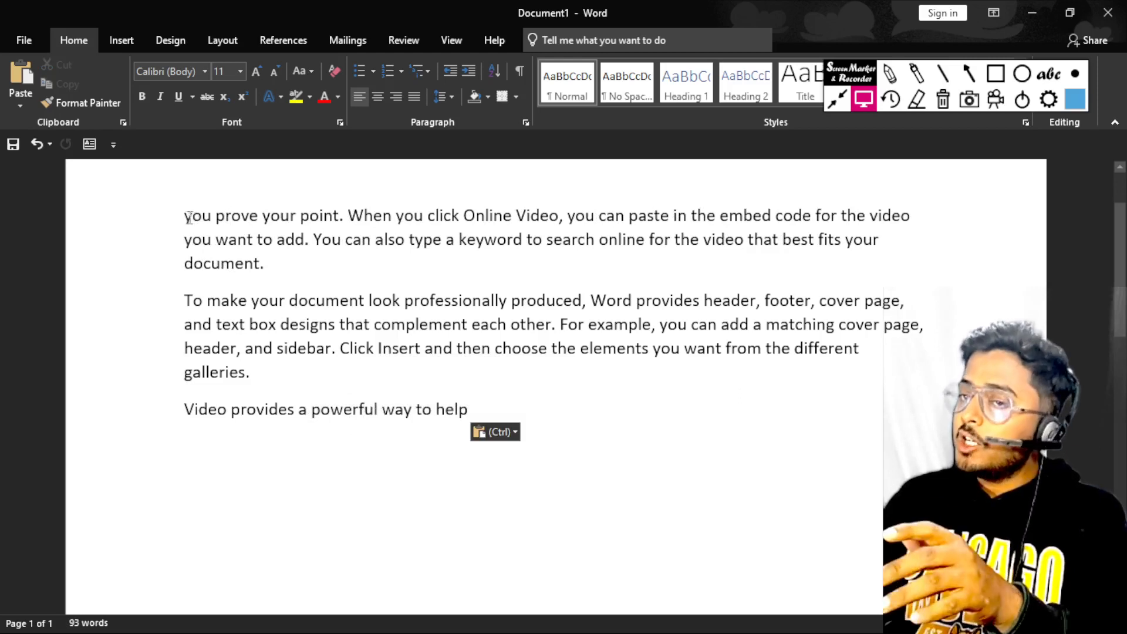
Step: Try to move the first line, "you prove your point" through "for the video", into the blank area below the last line
left_click_drag(186, 217, 335, 222)
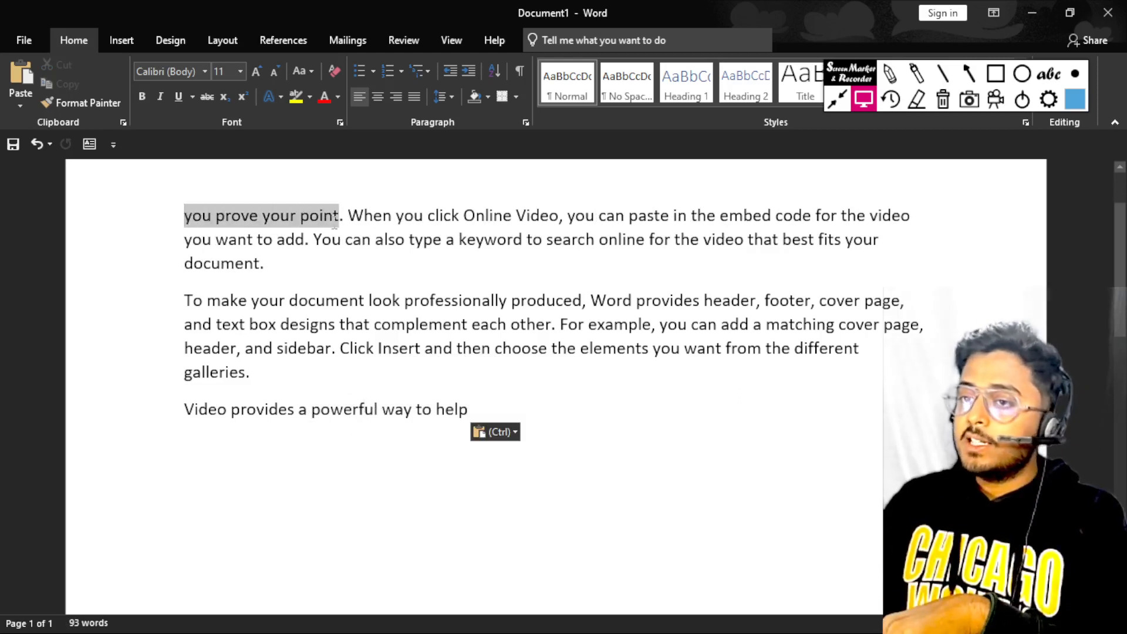
left_click(414, 264)
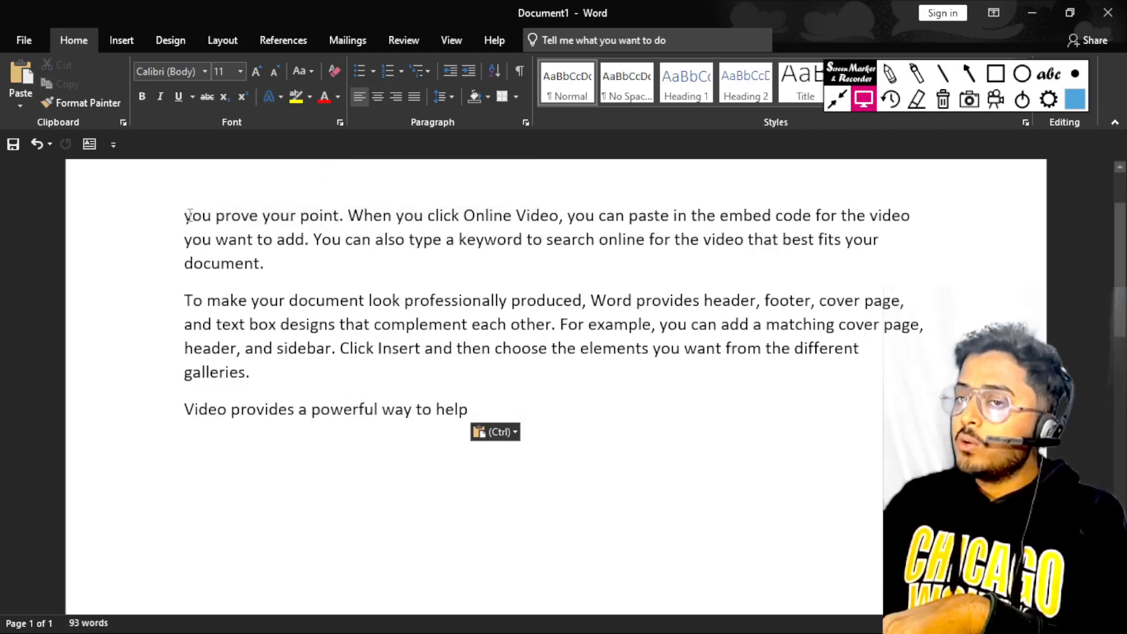
left_click_drag(181, 216, 912, 220)
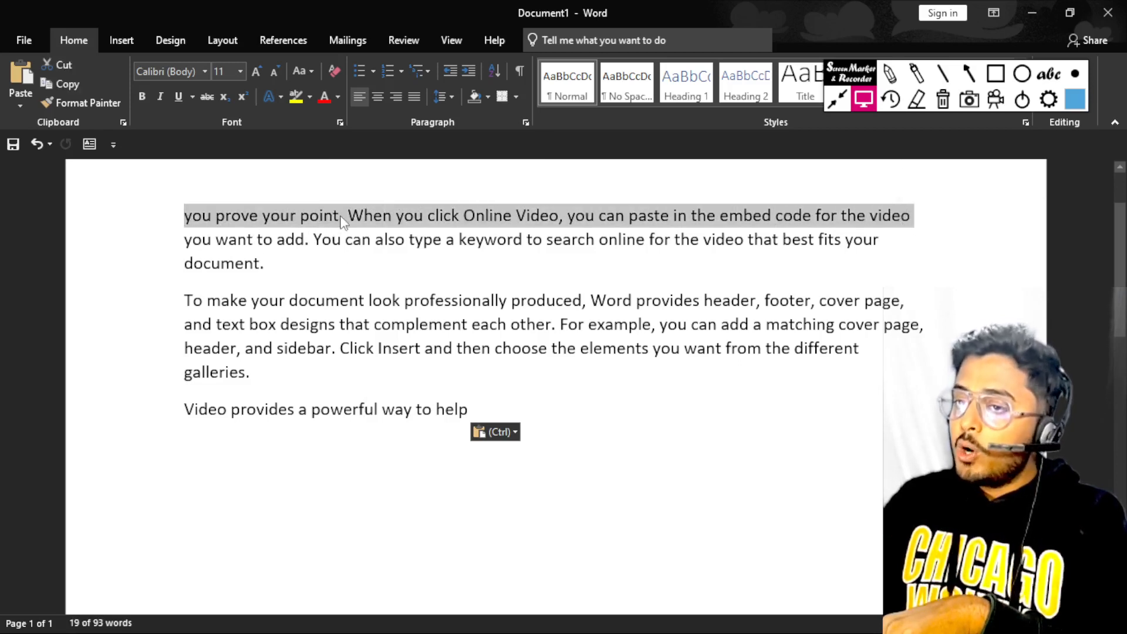
left_click_drag(344, 221, 323, 443)
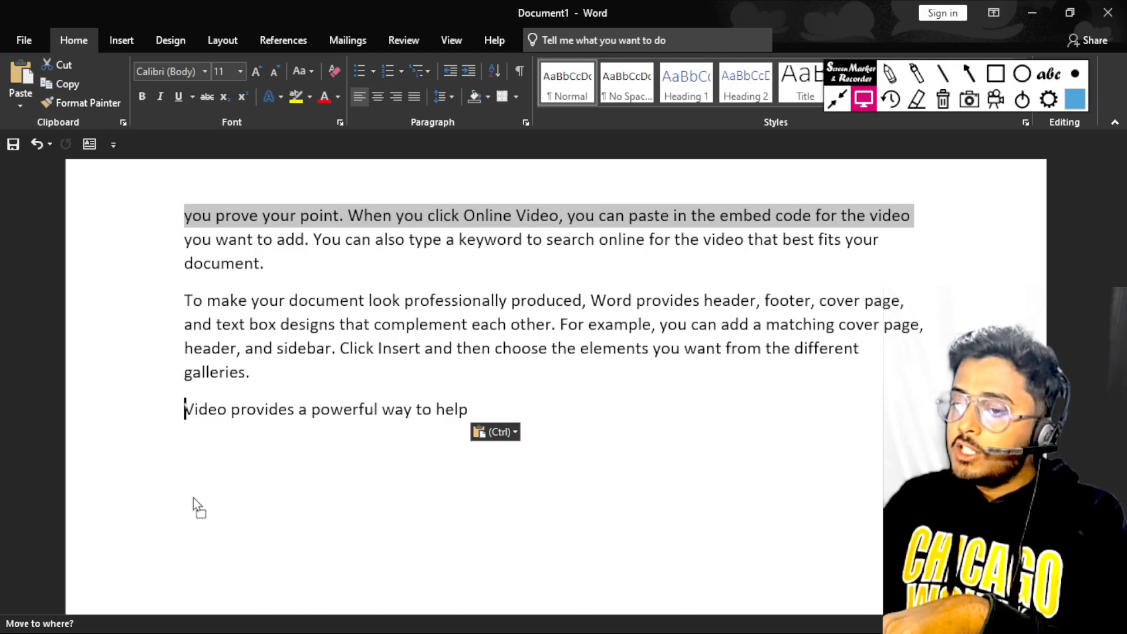
left_click_drag(193, 498, 235, 543)
left_click_drag(181, 456, 219, 215)
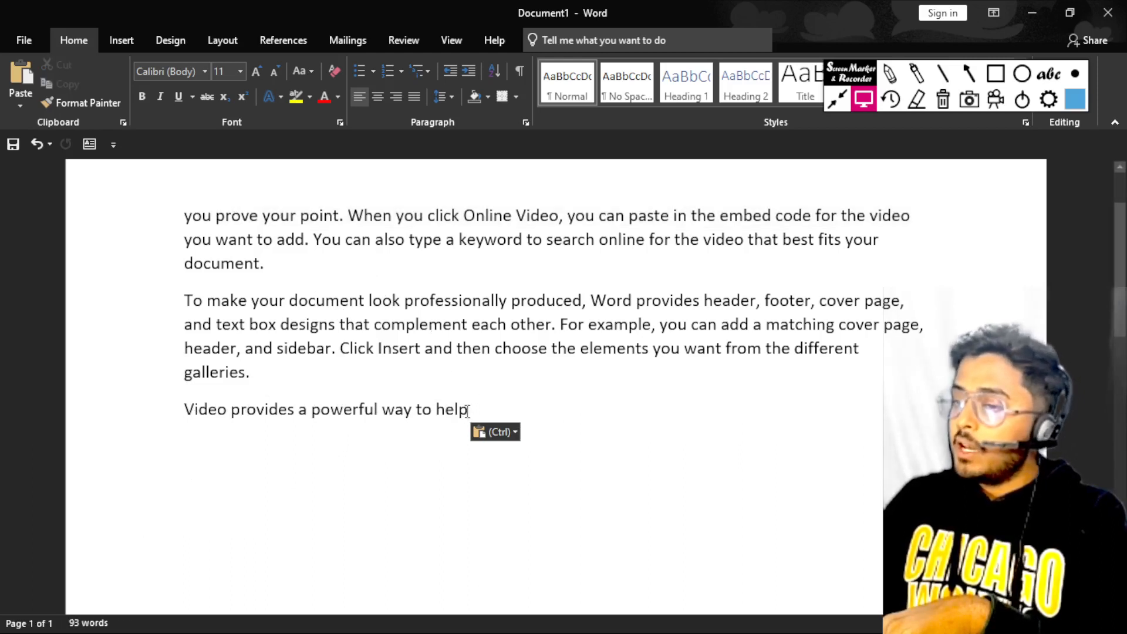
Step: Add an empty line after "Video provides a powerful way to help" and move the document's first line, starting "you prove your point", onto it
key("Return")
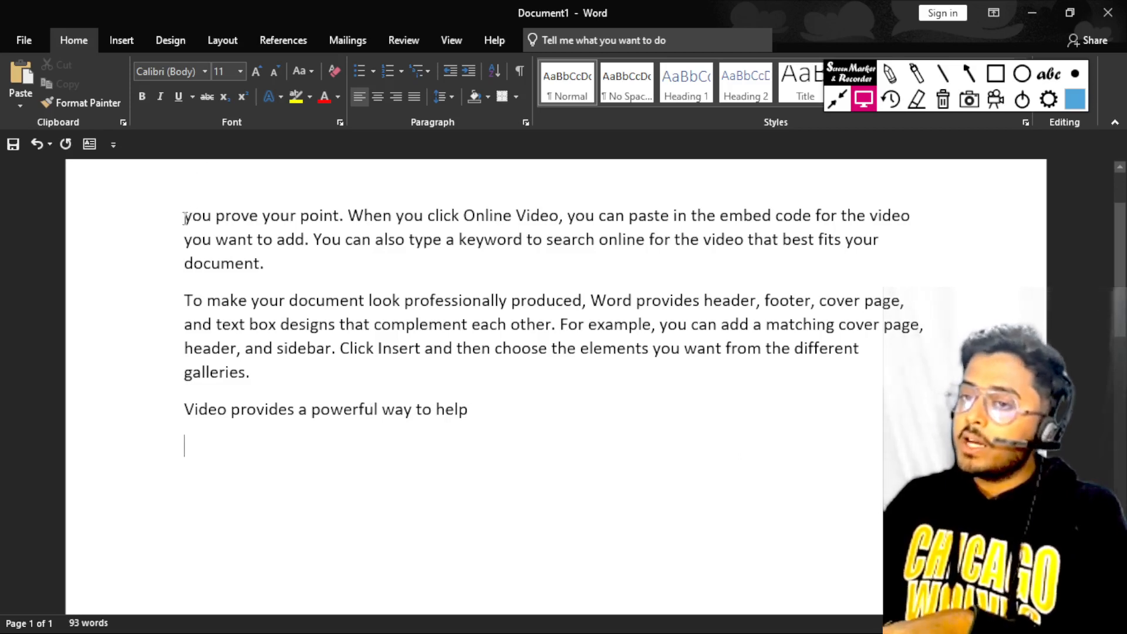
left_click_drag(185, 218, 916, 217)
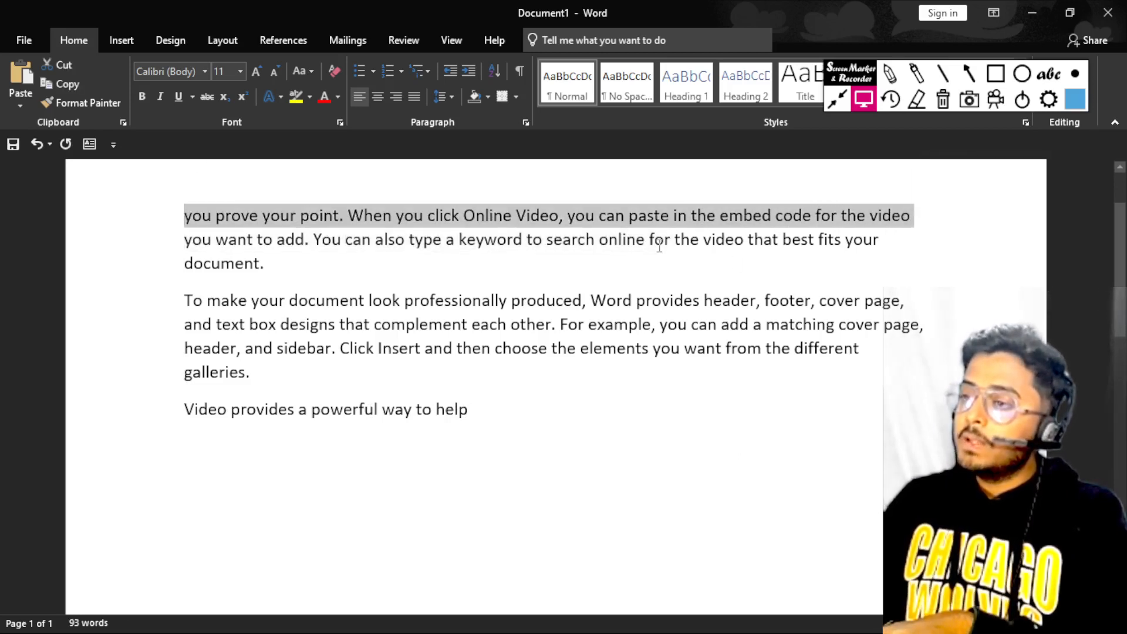
left_click_drag(388, 218, 293, 470)
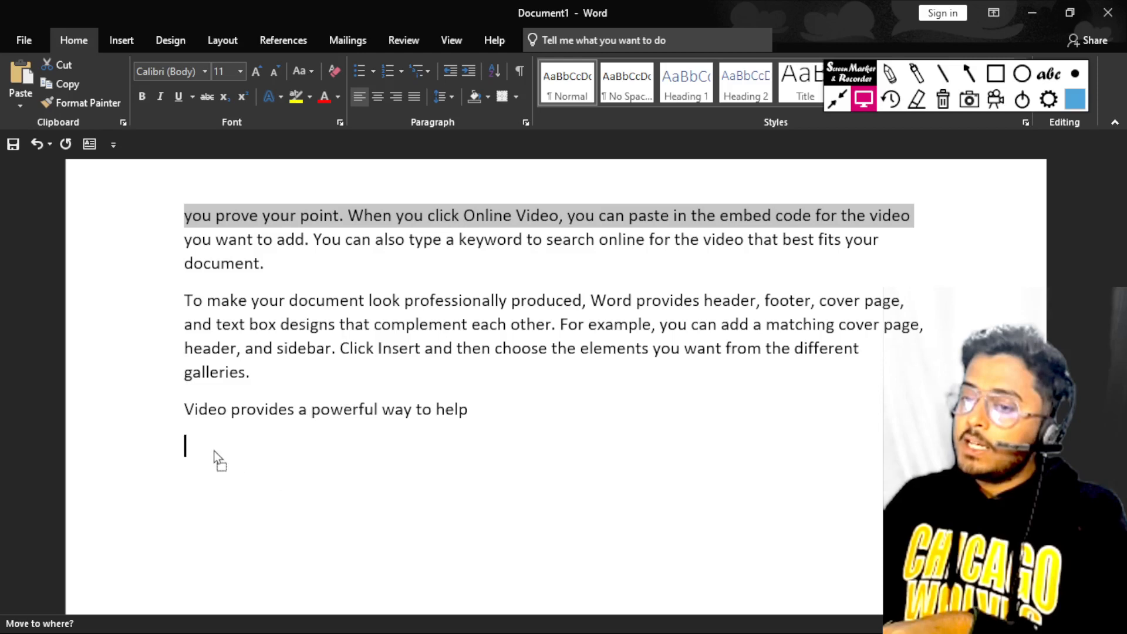
left_click_drag(187, 458, 187, 458)
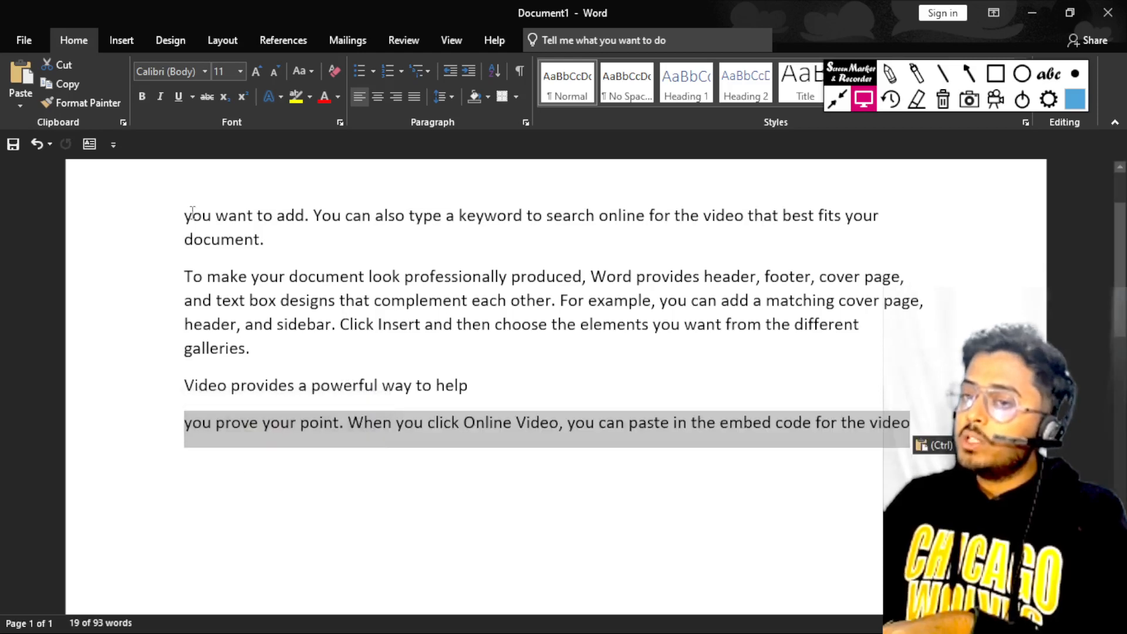
left_click(226, 441)
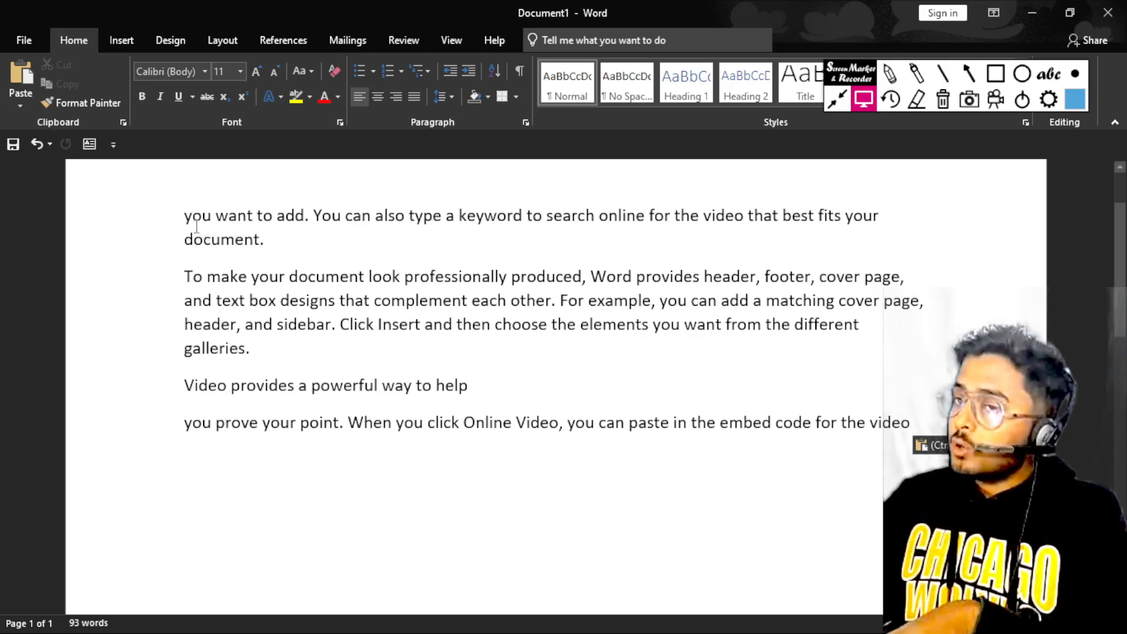
Step: Add an empty line at the end and copy the document's first line, "you want to add" through "best fits your", directly onto it
left_click_drag(185, 220, 880, 221)
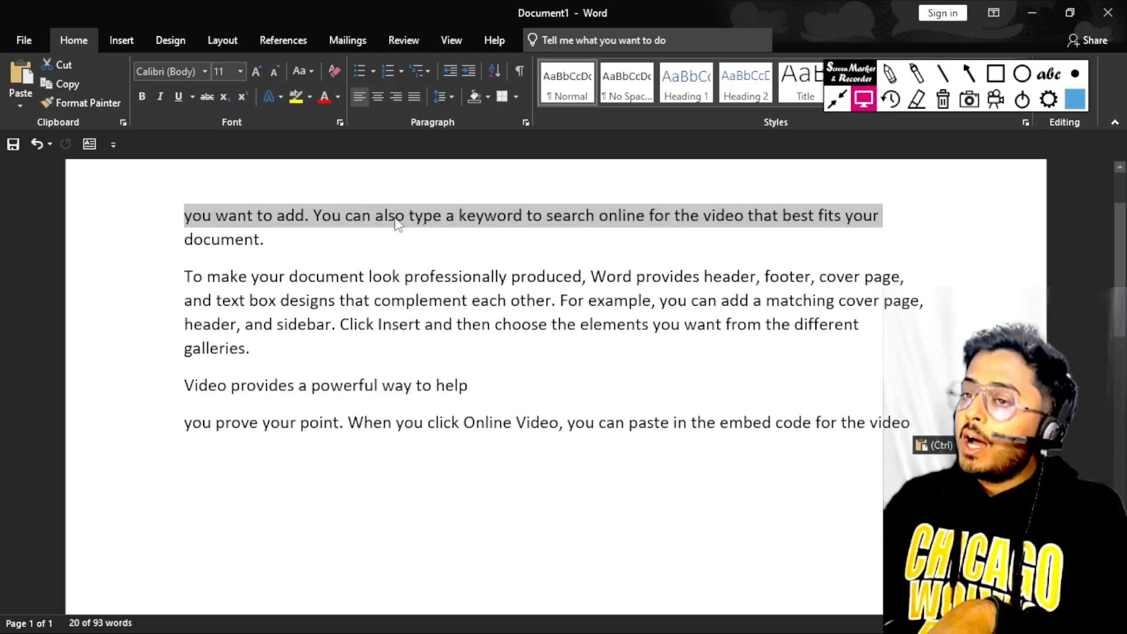
left_click_drag(410, 223, 389, 191)
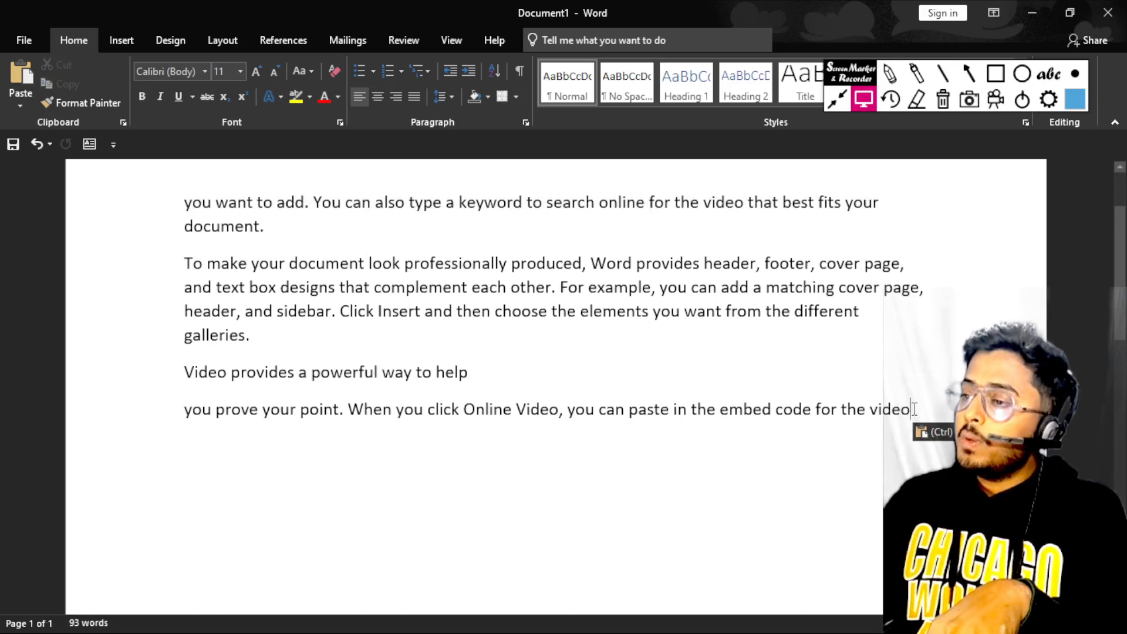
key("Return")
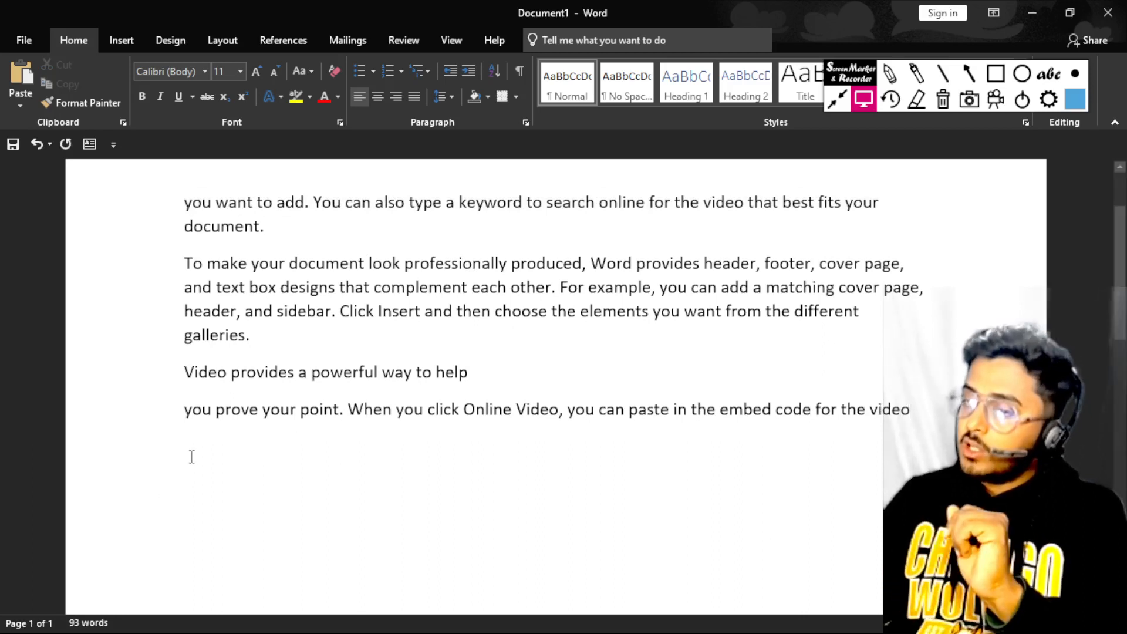
left_click_drag(186, 207, 895, 192)
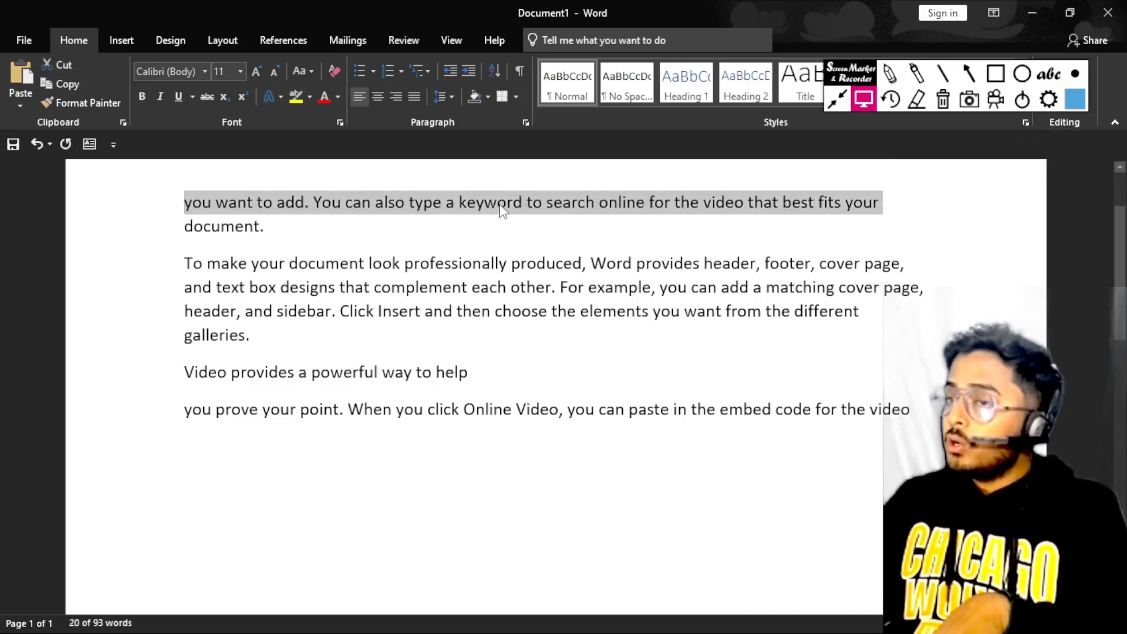
left_click_drag(502, 209, 184, 469)
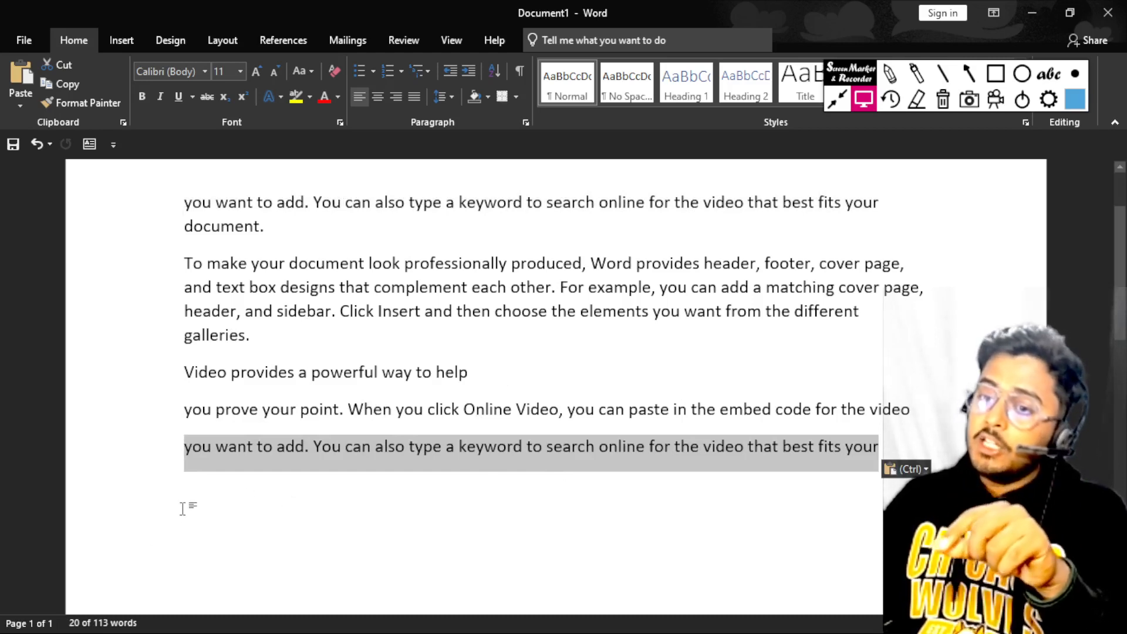
left_click_drag(210, 199, 865, 196)
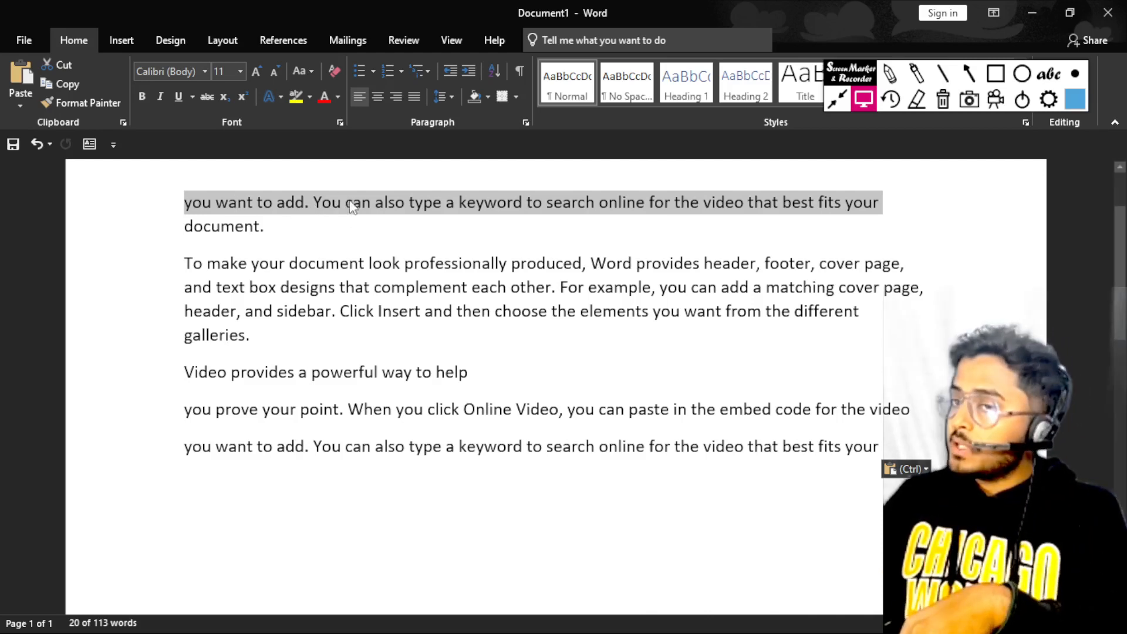
left_click_drag(352, 202, 527, 202)
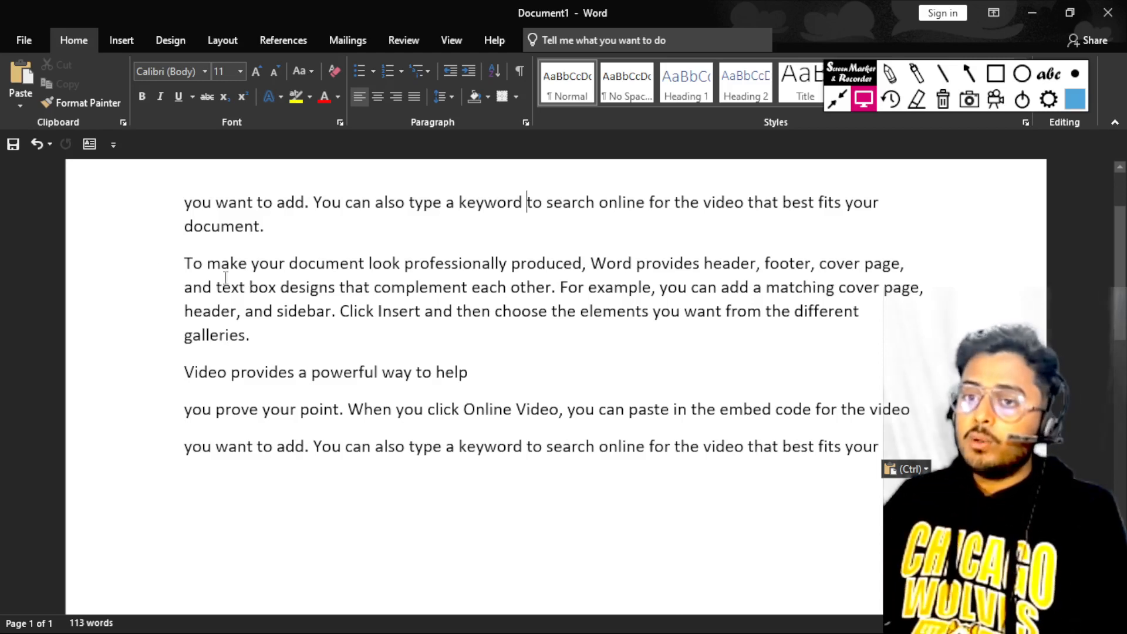
Step: Format the line "Video provides a powerful way to help" as bold red text with yellow highlighting
scroll(143, 261, "down", 3)
scroll(143, 261, "down", 1)
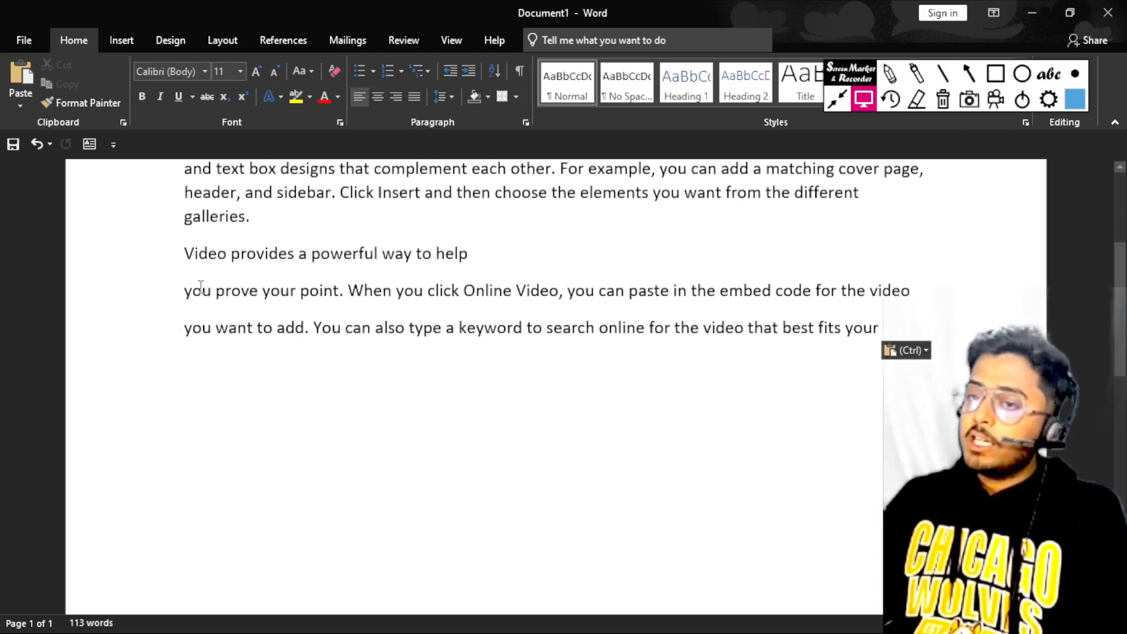
left_click_drag(185, 257, 472, 259)
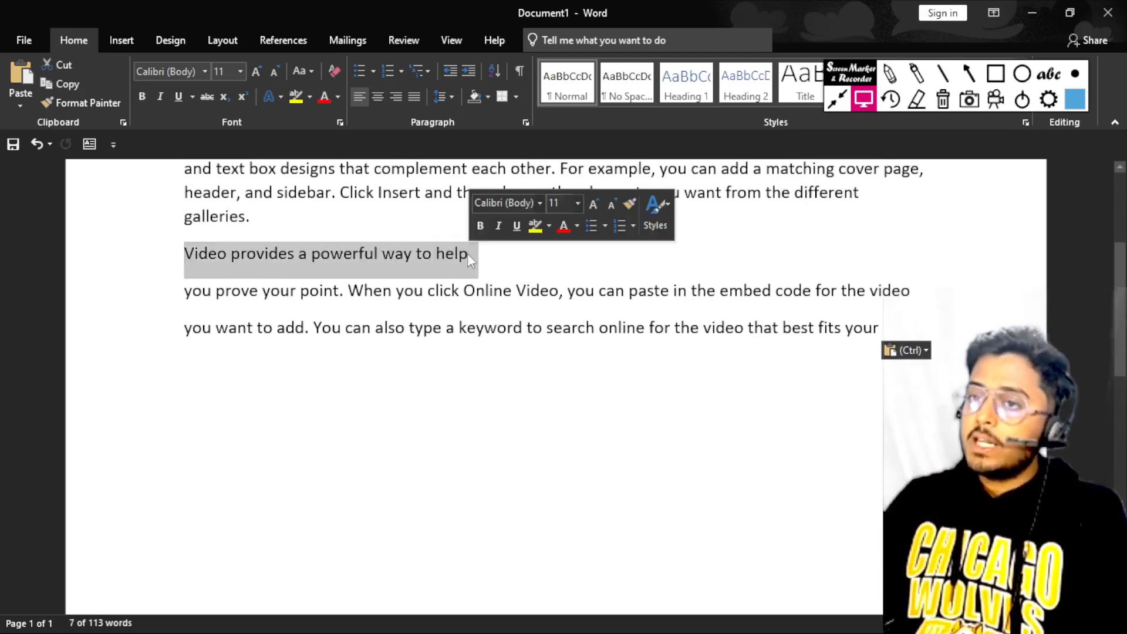
left_click(144, 100)
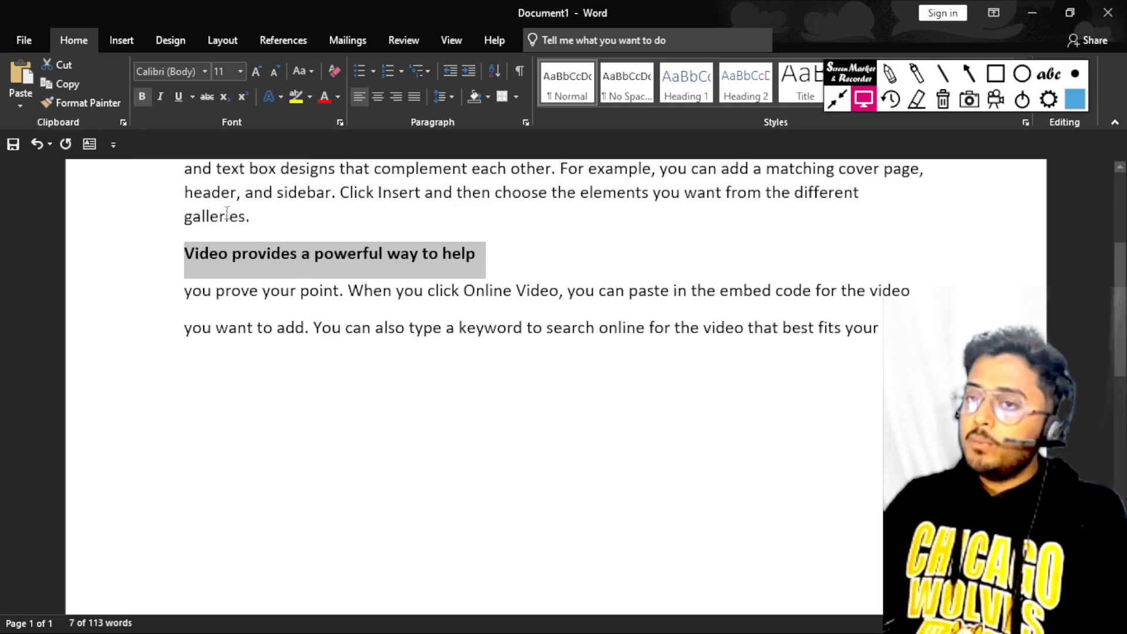
left_click(296, 98)
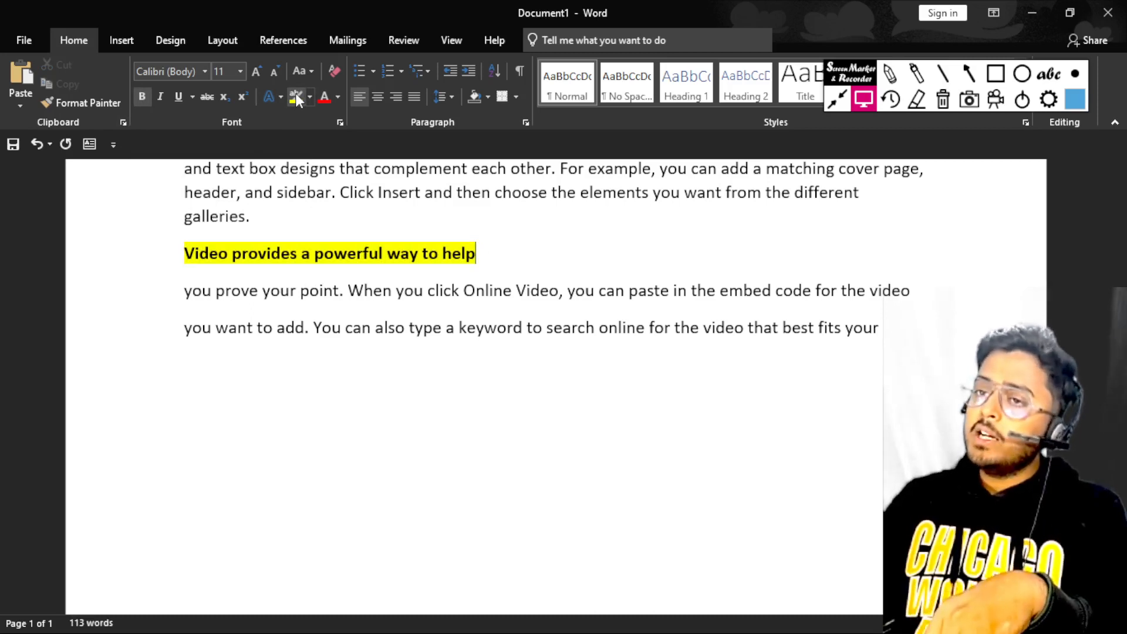
left_click_drag(480, 253, 164, 258)
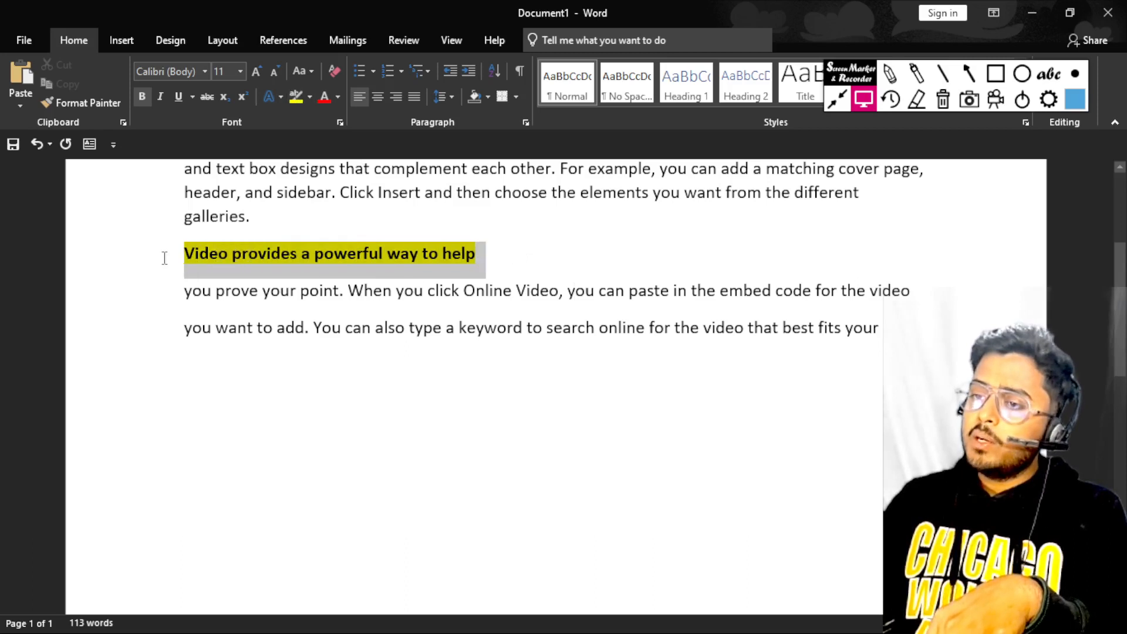
left_click(324, 96)
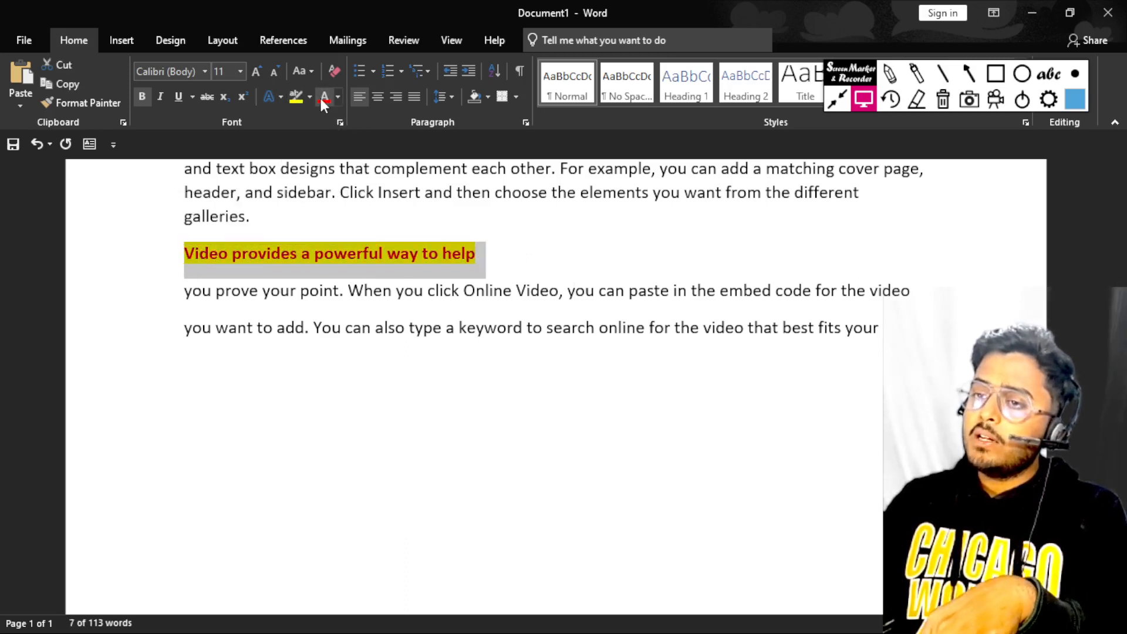
left_click(686, 266)
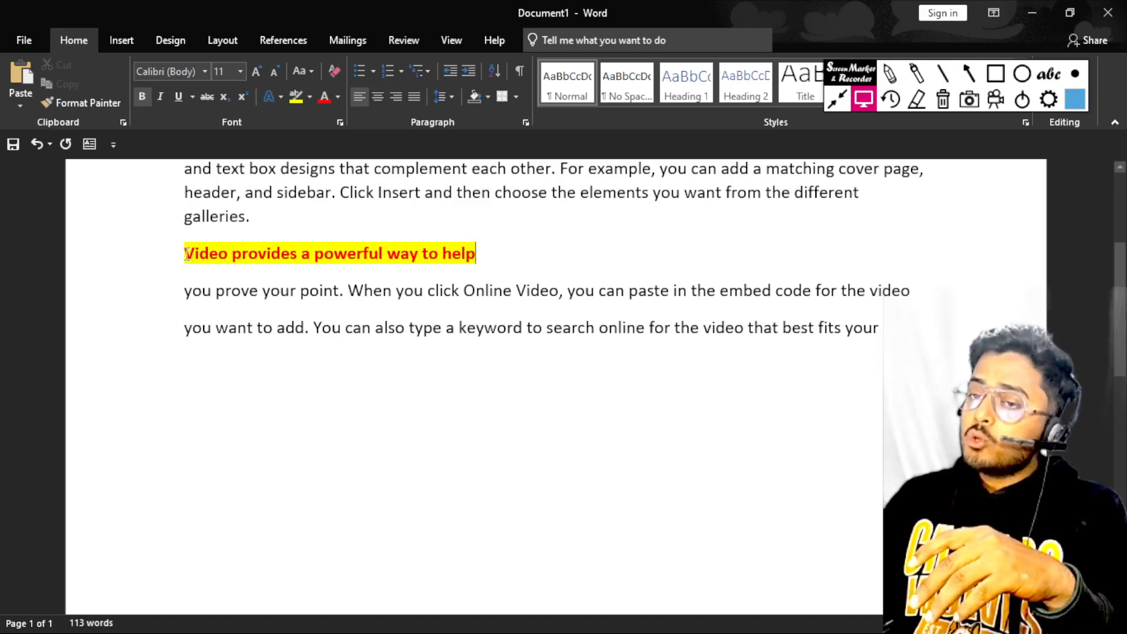
Step: Copy the highlighted line "Video provides a powerful way to help" and paste it with Merge Formatting on a new line at the end
left_click_drag(186, 254, 490, 276)
key("ctrl+c")
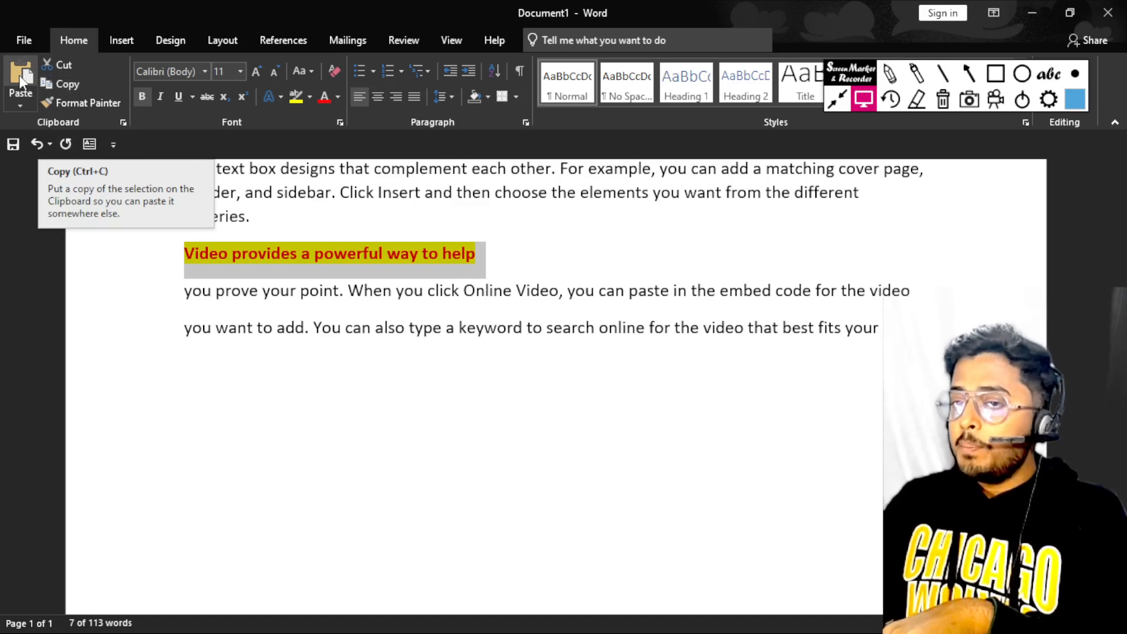
left_click(19, 104)
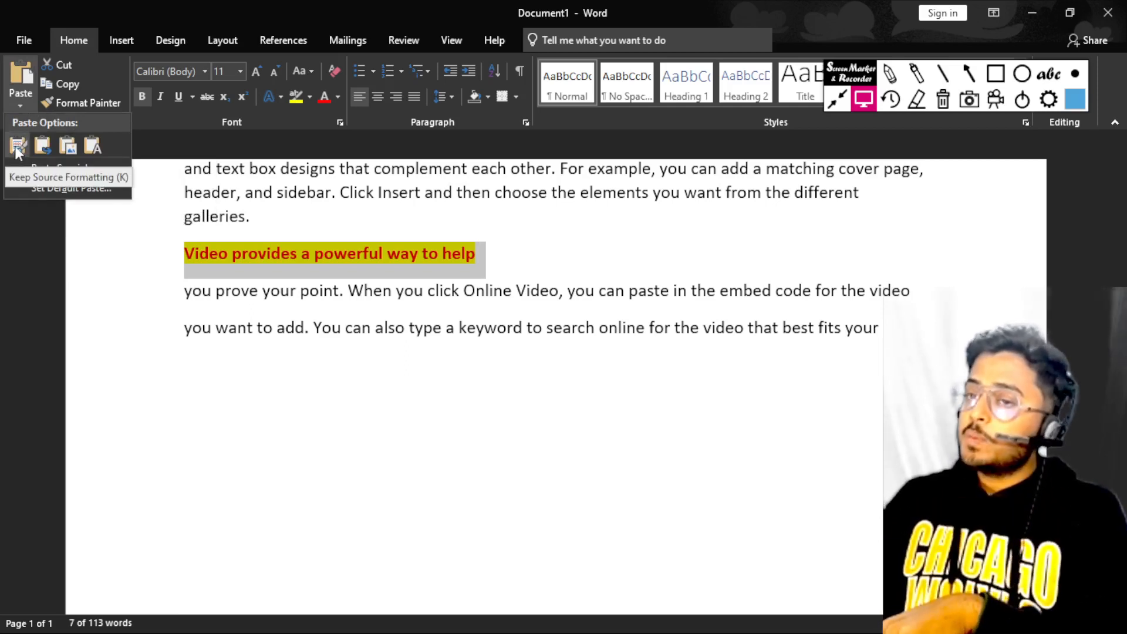
left_click(193, 372)
left_click(189, 371)
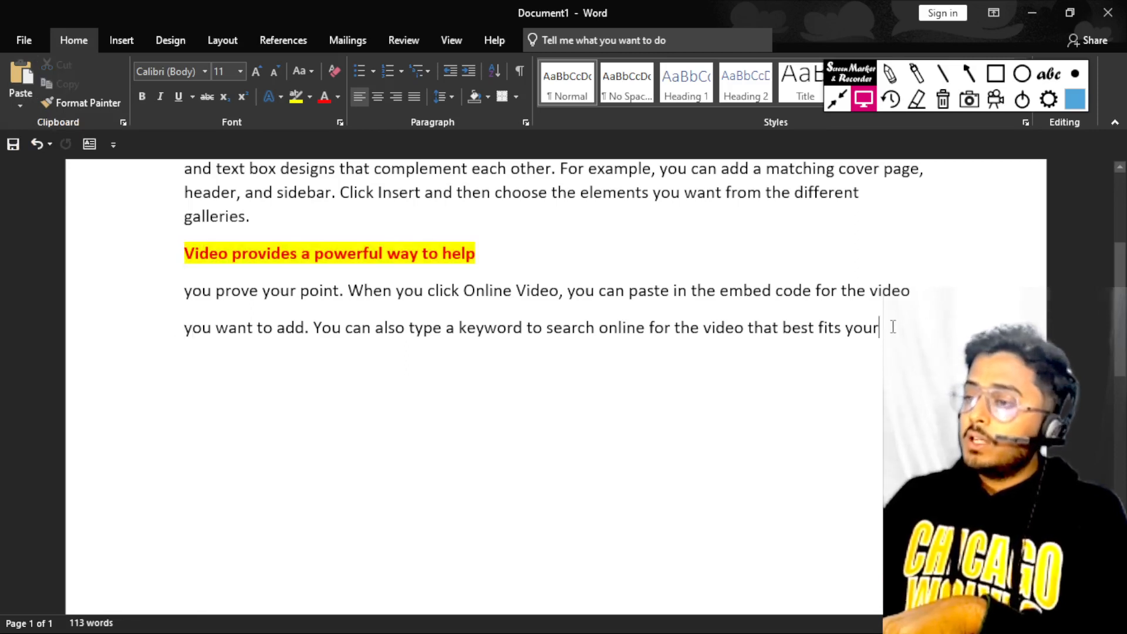
key("Return")
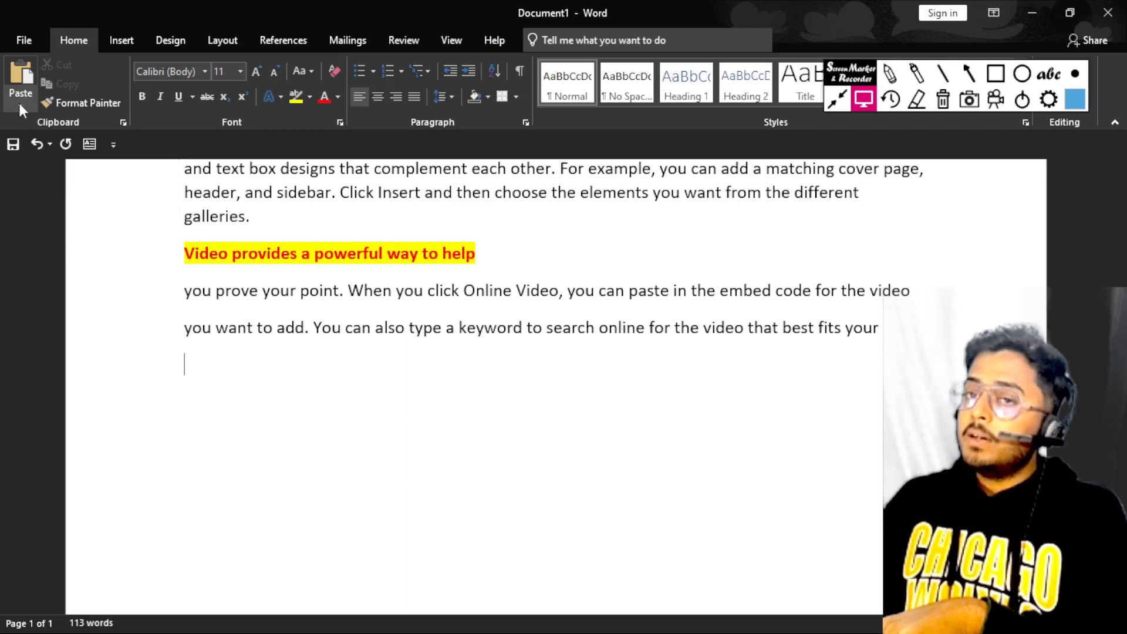
left_click(19, 107)
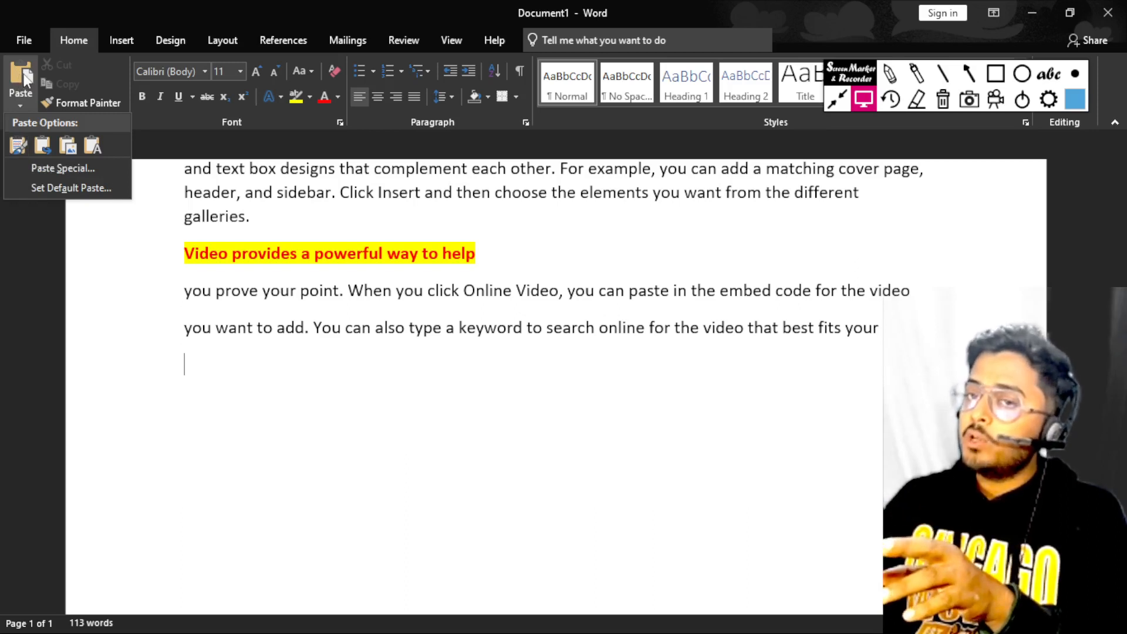
left_click(41, 147)
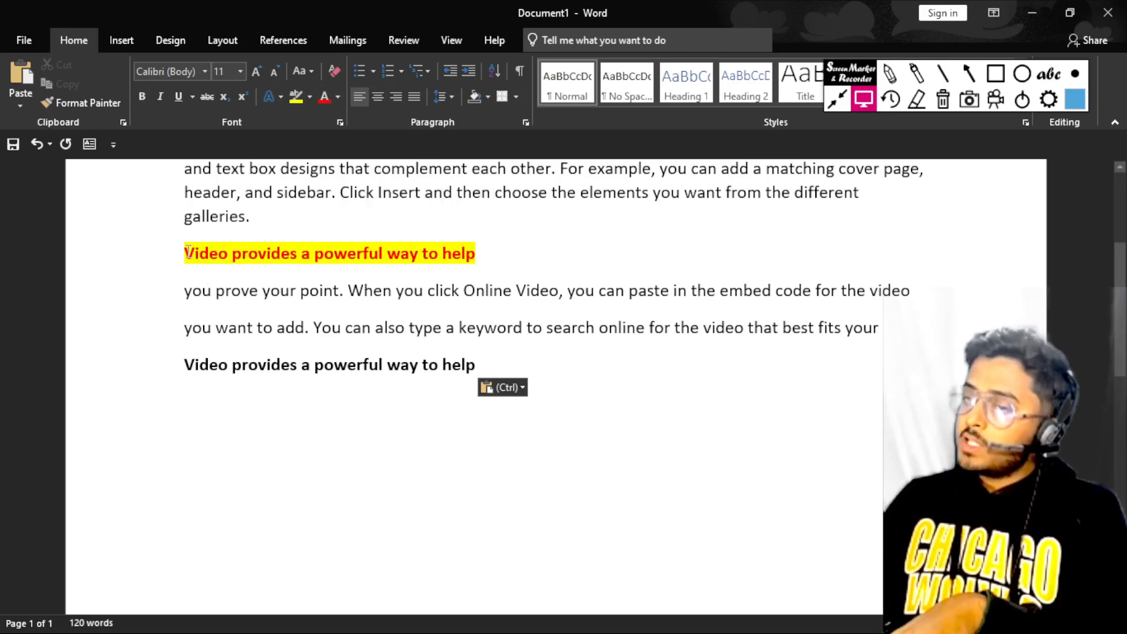
Step: Copy the highlighted line again and paste it with Merge Formatting on the empty line below the first pasted copy
left_click_drag(185, 253, 492, 259)
key("ctrl+c")
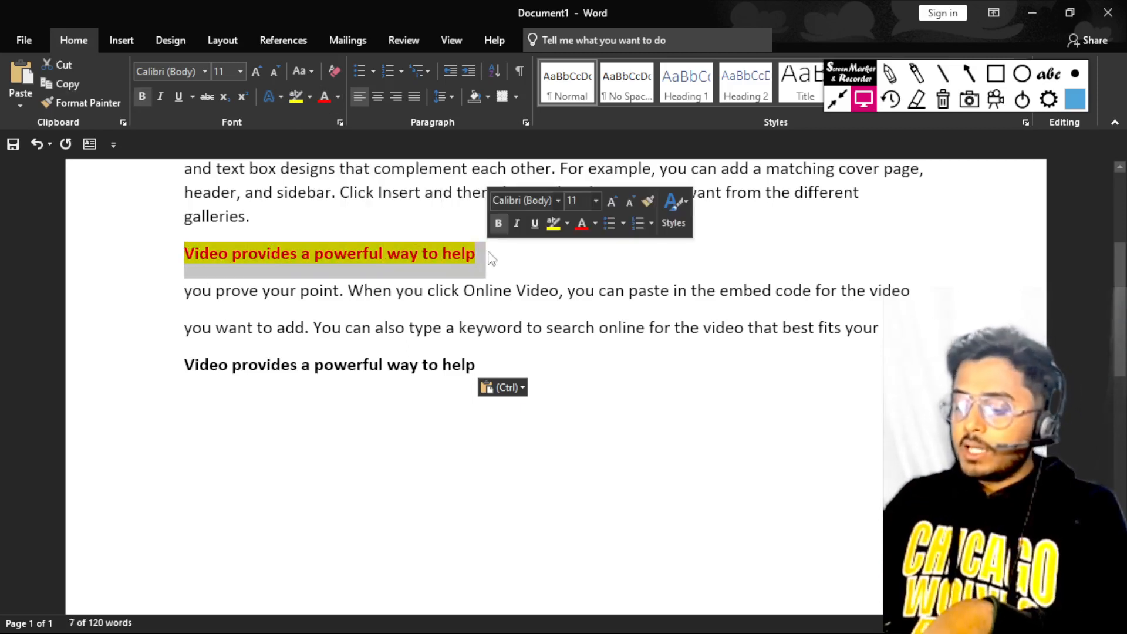
left_click(193, 408)
left_click(22, 105)
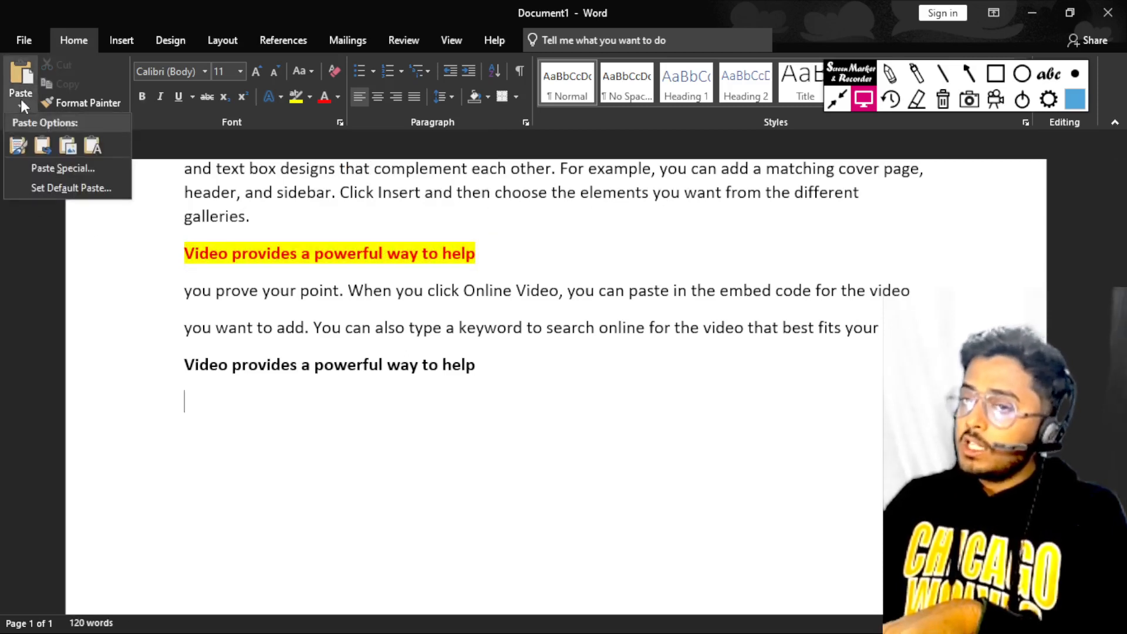
left_click(41, 145)
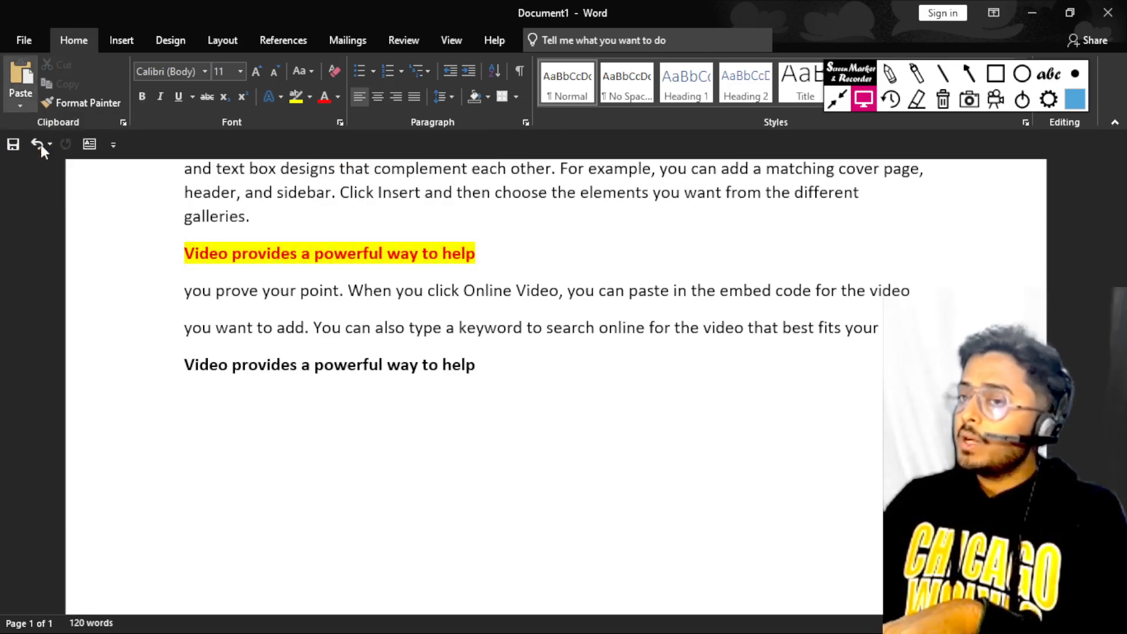
key("ctrl+v")
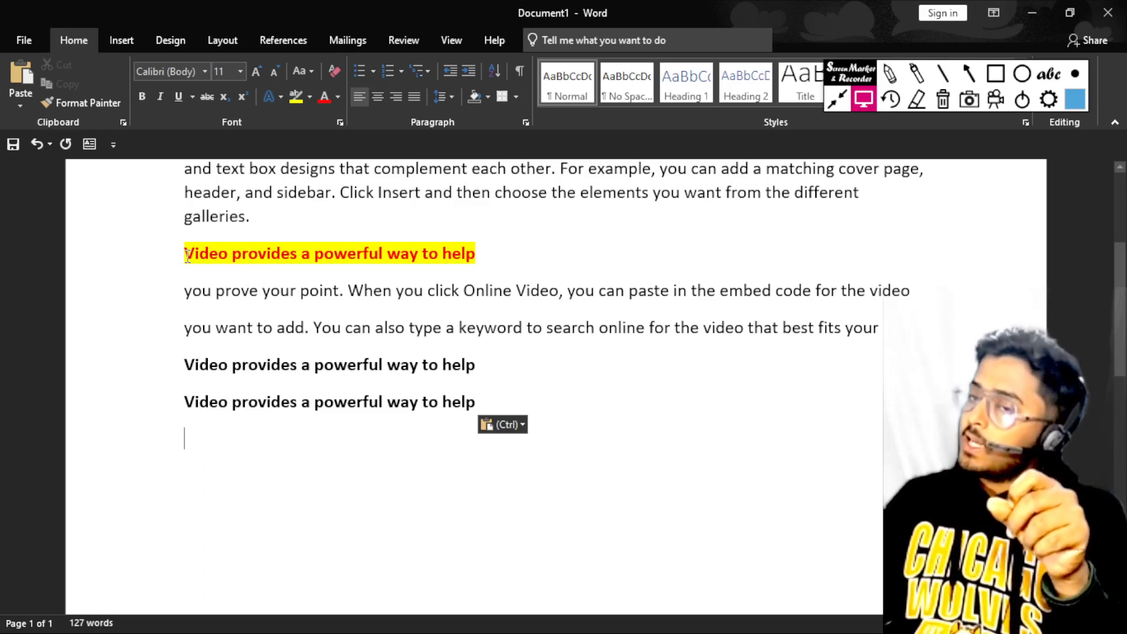
left_click_drag(187, 255, 490, 251)
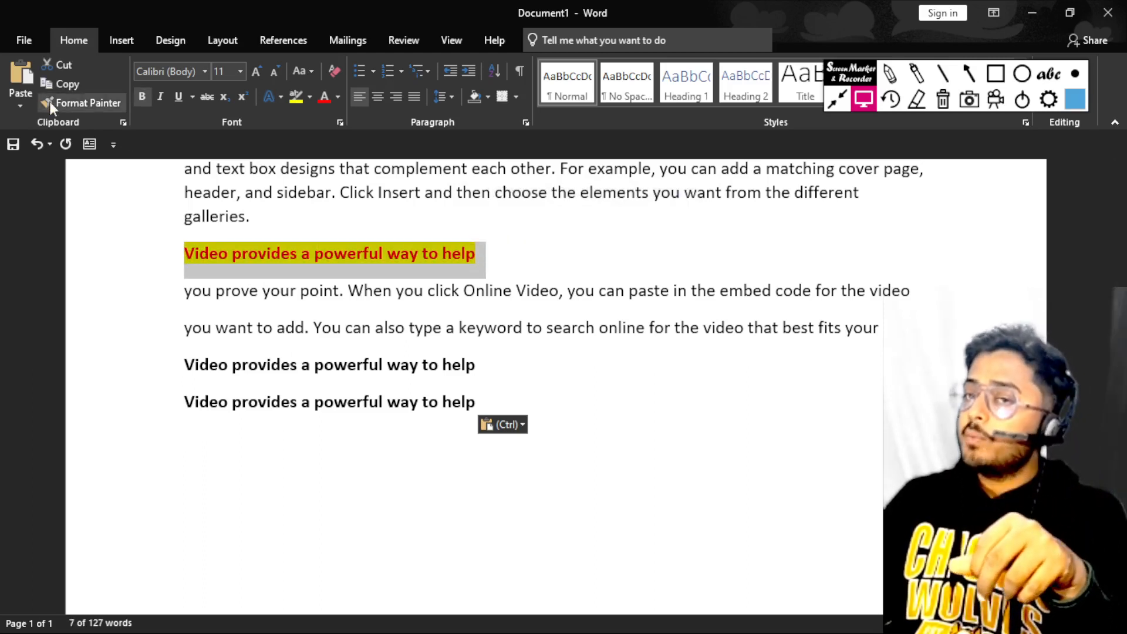
left_click(25, 103)
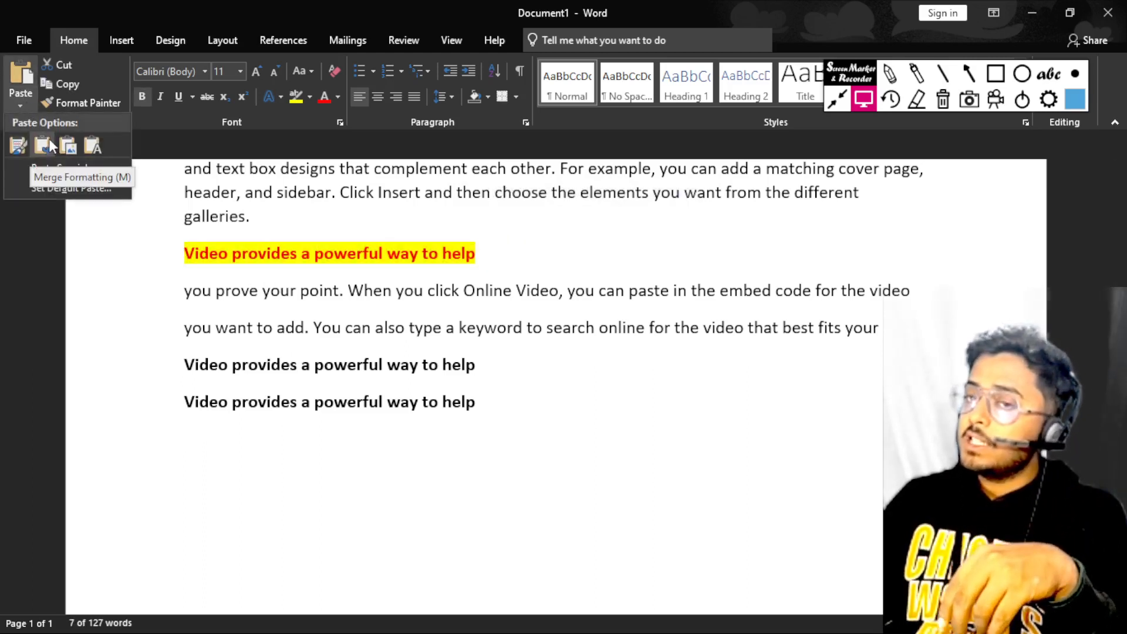
left_click(244, 467)
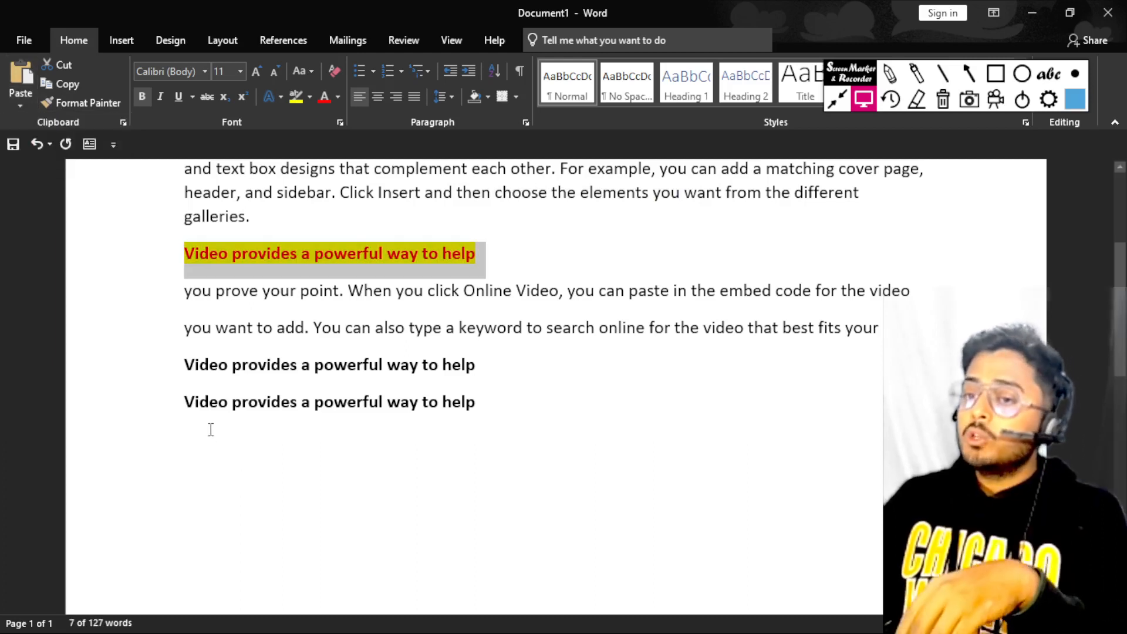
left_click(195, 439)
key("ctrl+v")
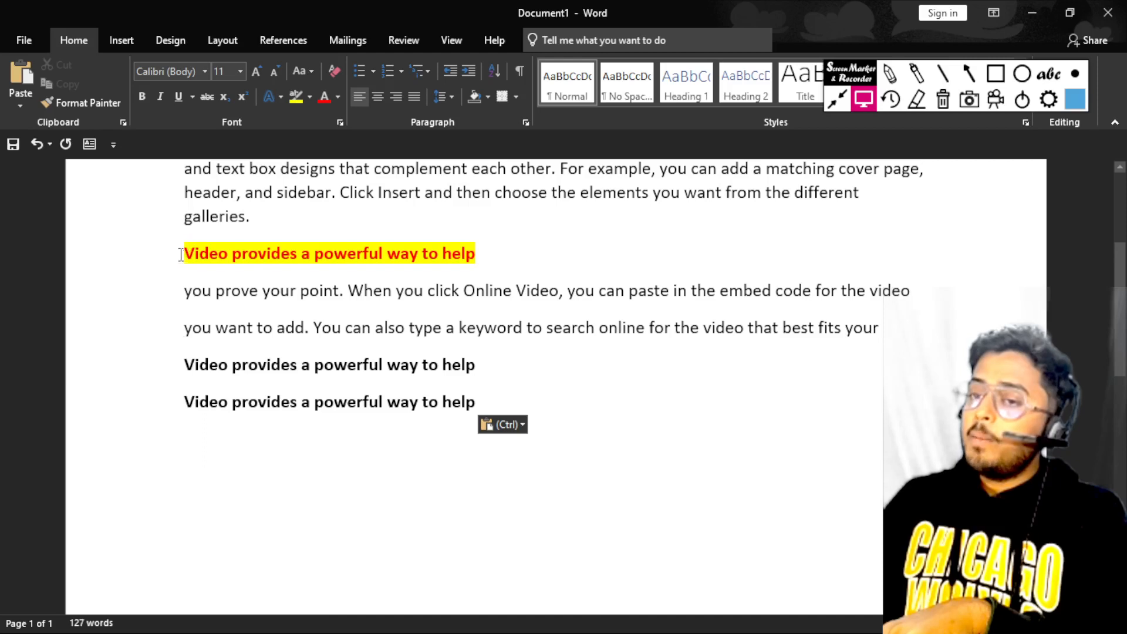
Step: Copy the highlighted line and paste it as a picture on the empty line below the two bold copies
left_click_drag(182, 253, 487, 258)
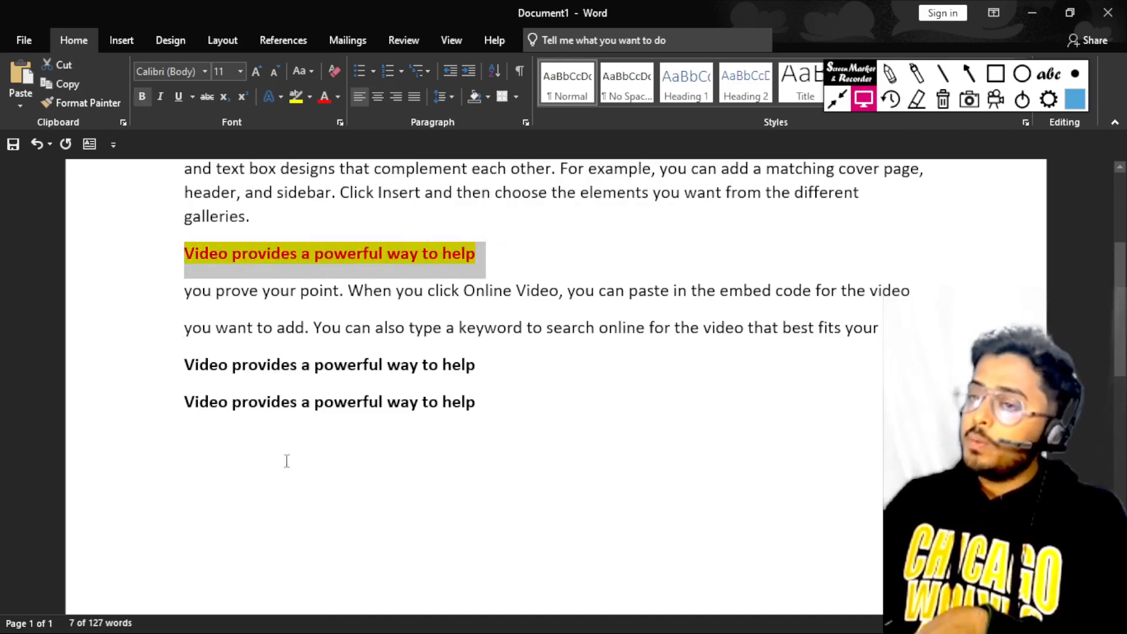
left_click(193, 452)
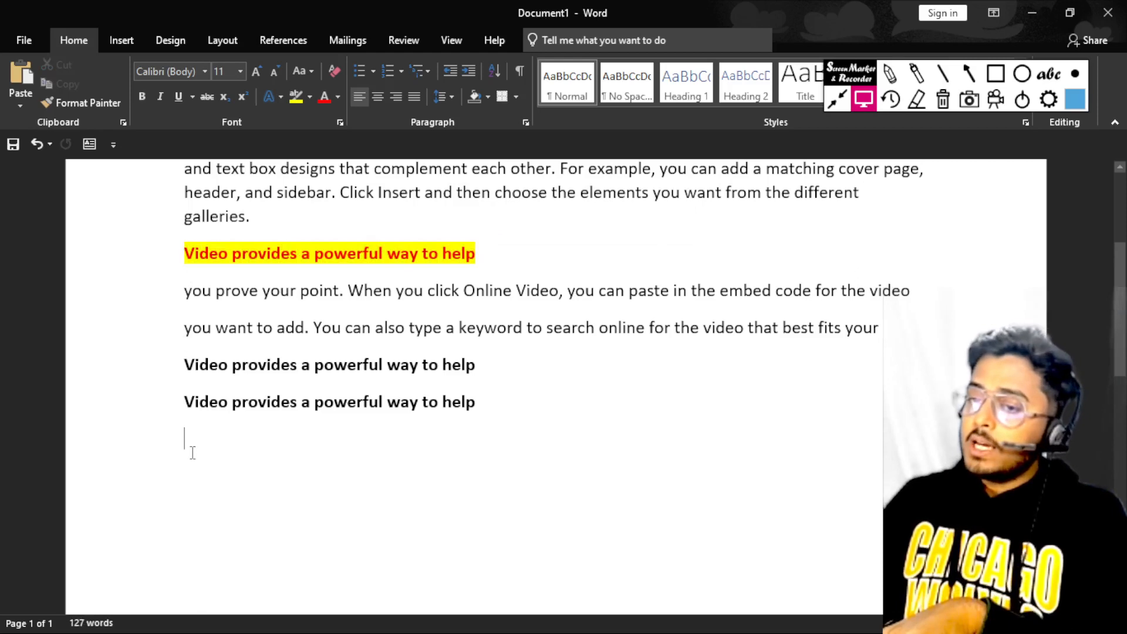
left_click(19, 104)
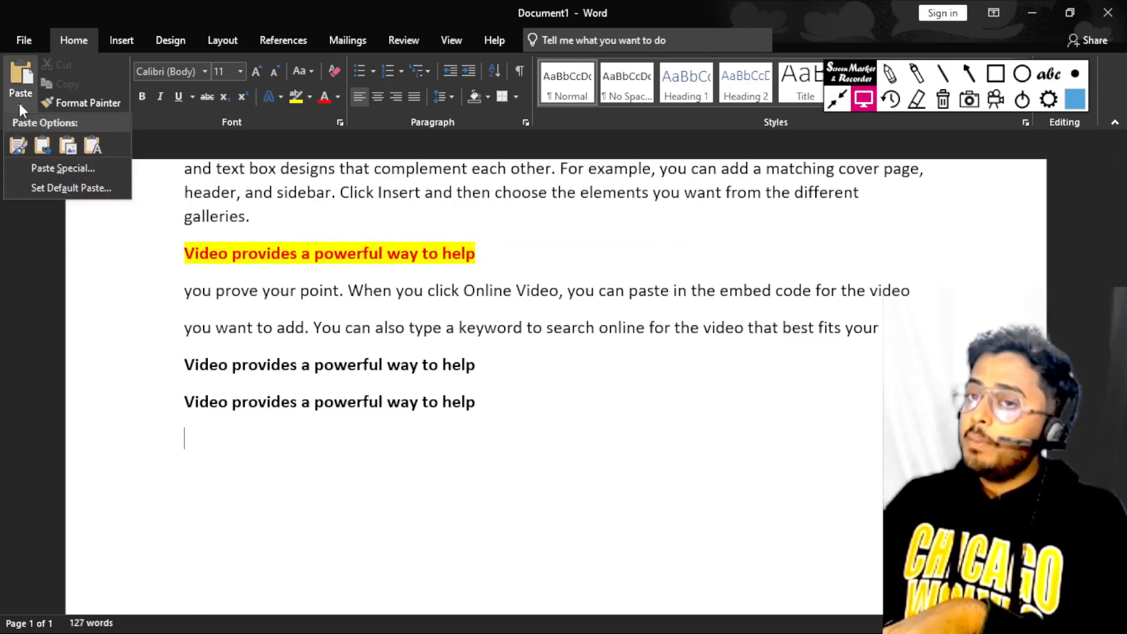
left_click(71, 143)
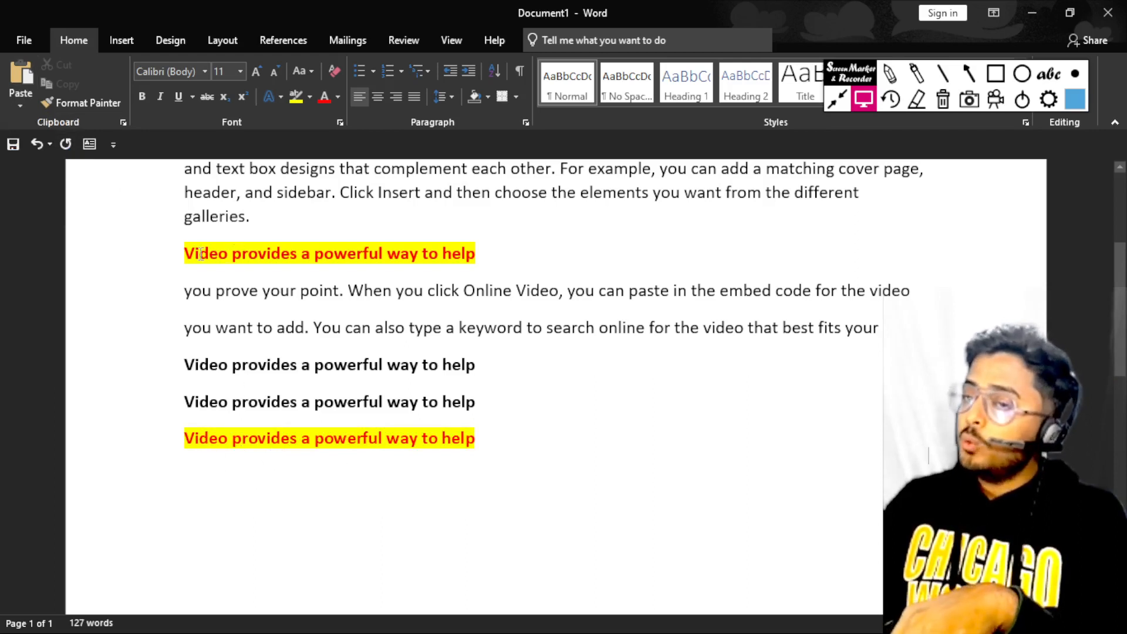
Step: Examine the original highlighted line as selectable text, placing the cursor at different words, for comparison with its picture copy
left_click_drag(183, 256, 532, 258)
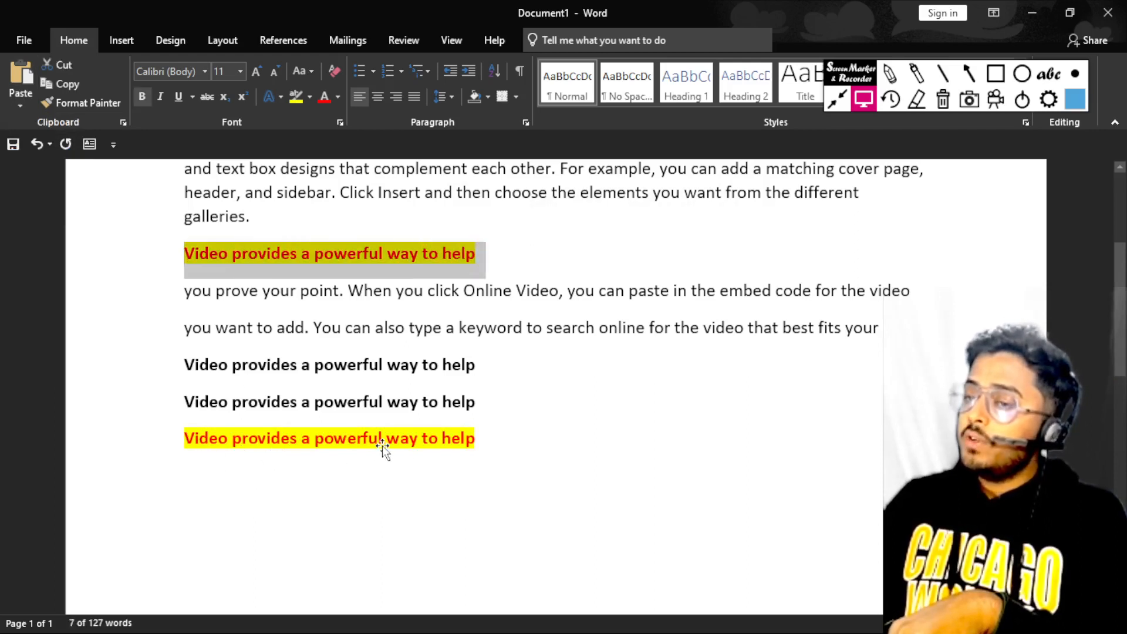
left_click(324, 253)
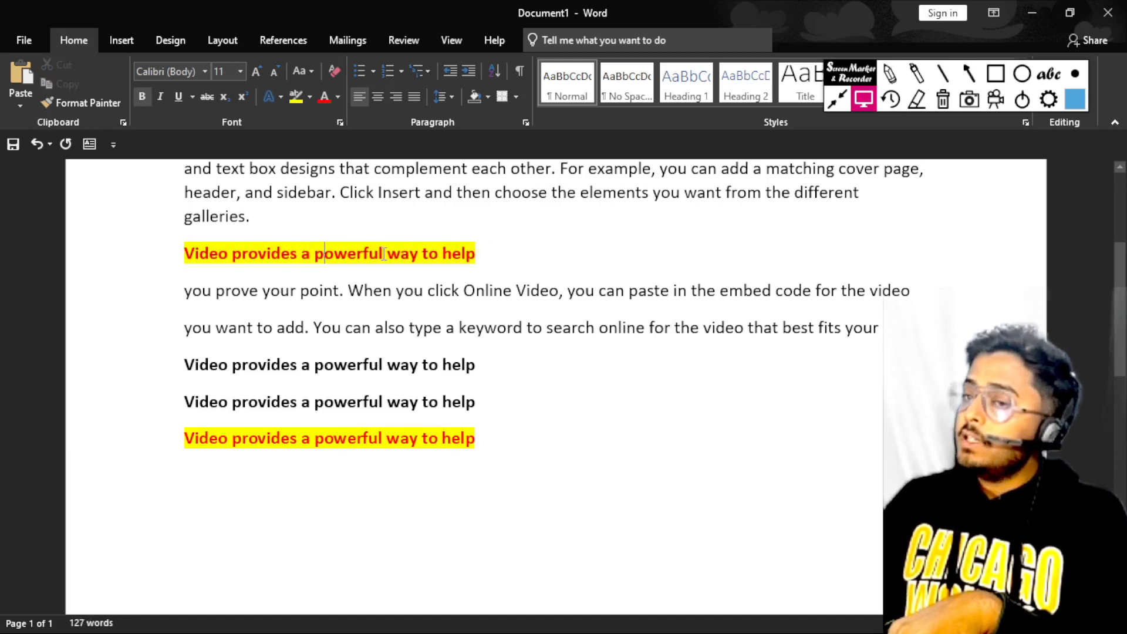
left_click(439, 254)
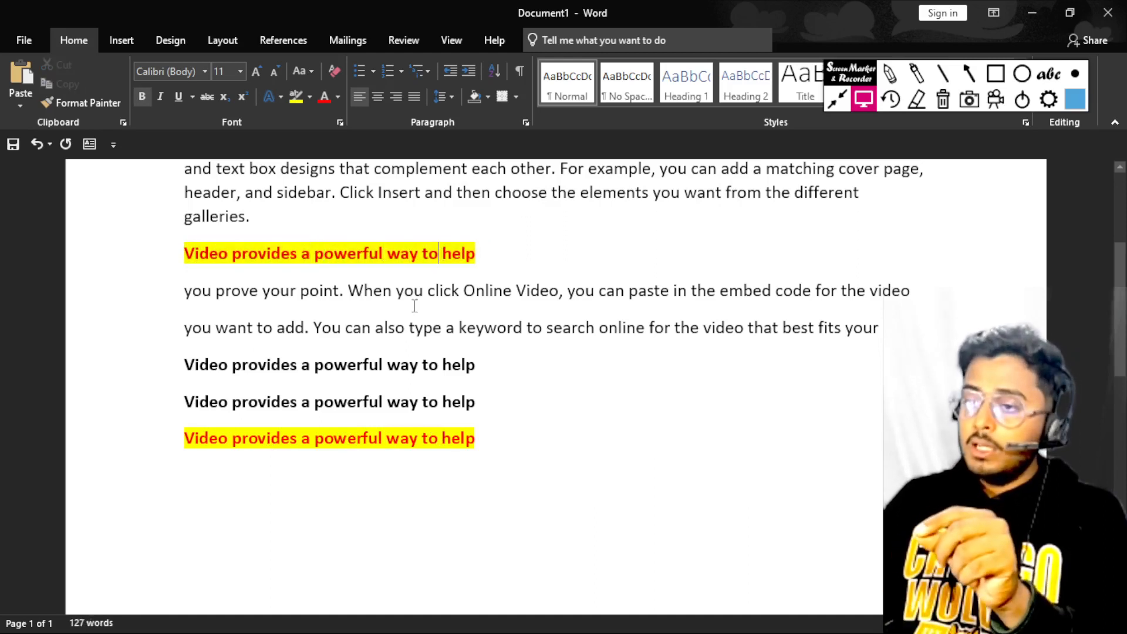
Step: Select the picture copy of the highlighted line and shrink it slightly in proportion
left_click(333, 440)
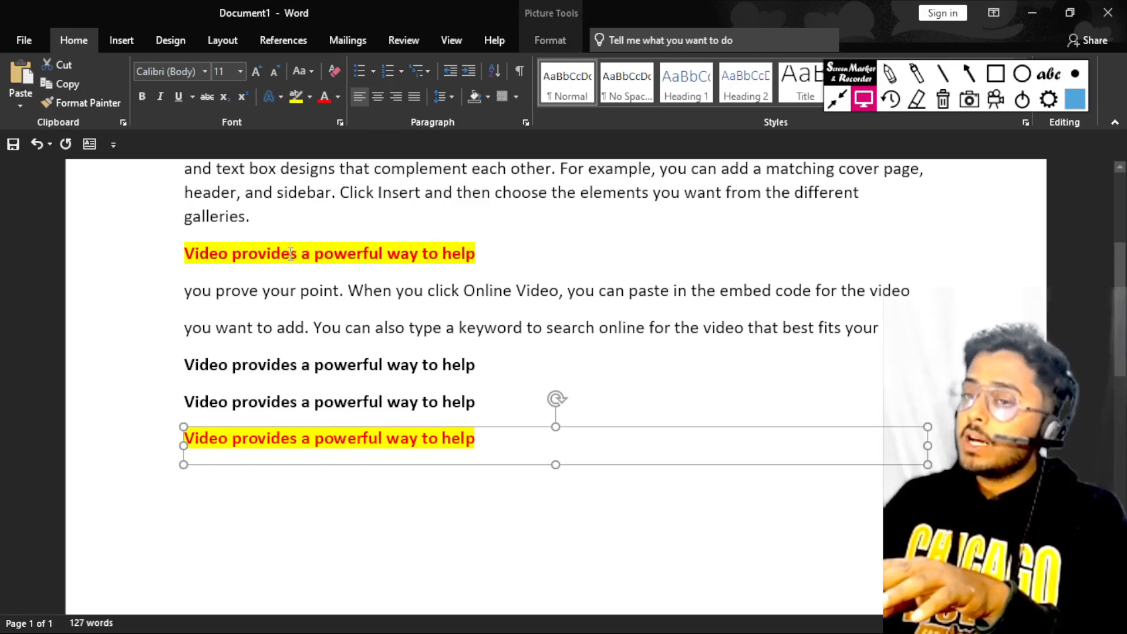
left_click(290, 254)
left_click(332, 445)
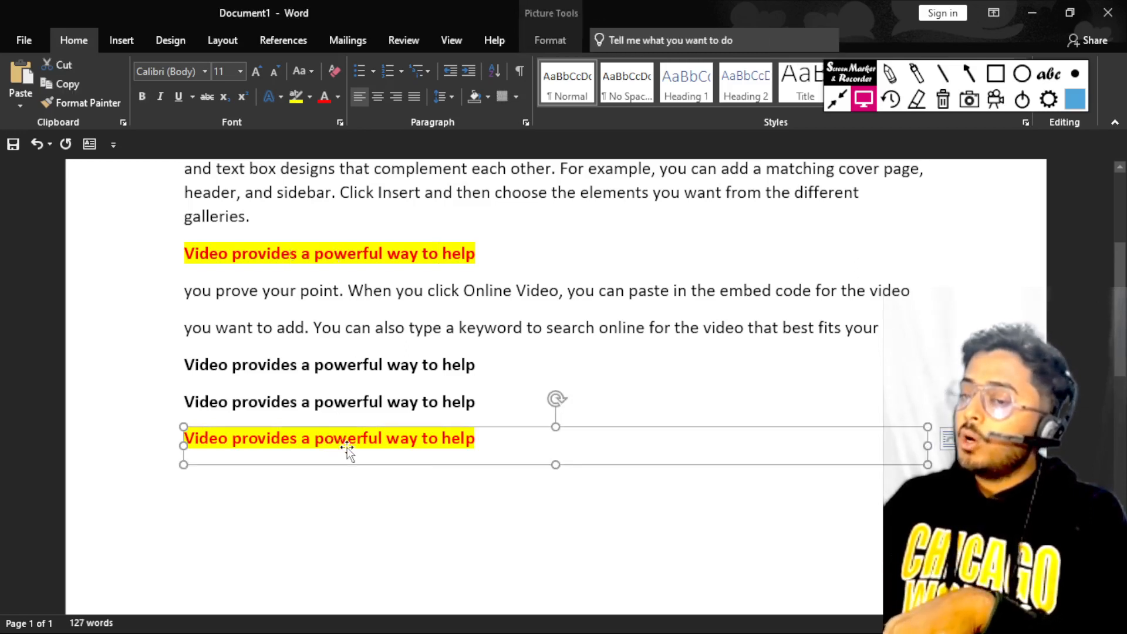
left_click_drag(926, 465, 422, 460)
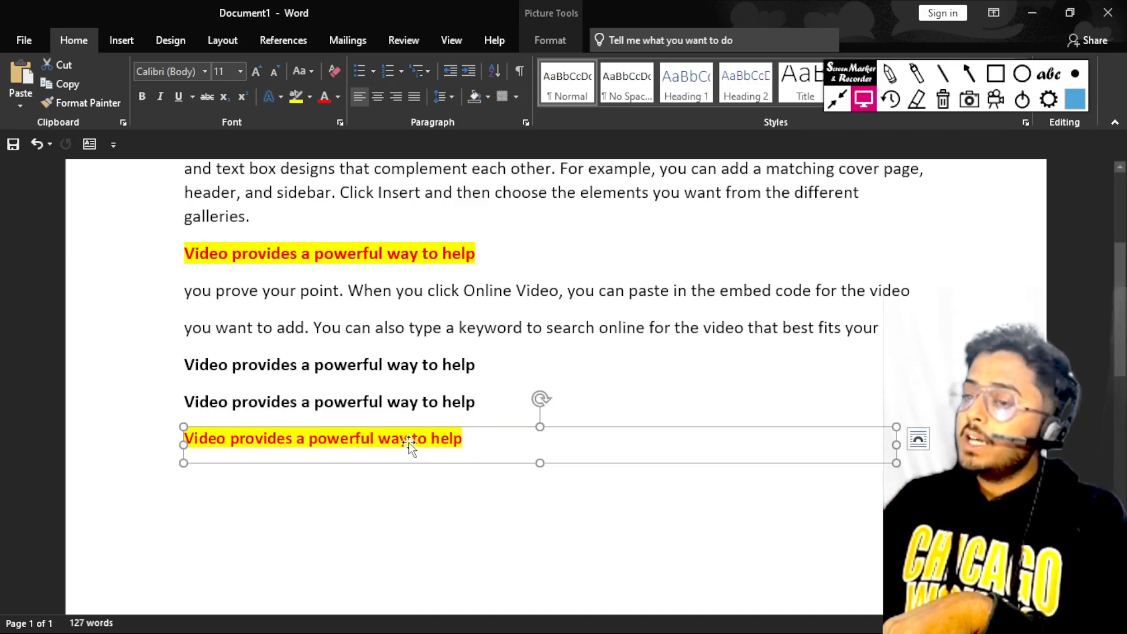
double_click(409, 442)
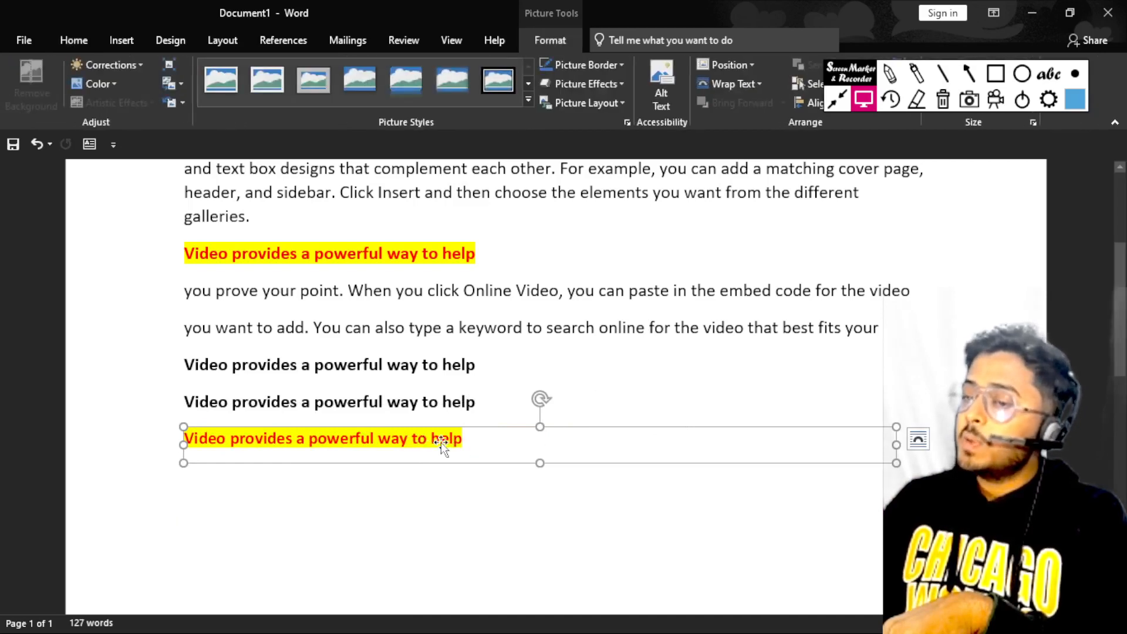
Step: Remove the word "help" from the end of the original highlighted line and restore it, then select the picture copy for comparison
left_click(478, 255)
key("BackSpace")
key("BackSpace")
key("BackSpace")
key("BackSpace")
key("BackSpace")
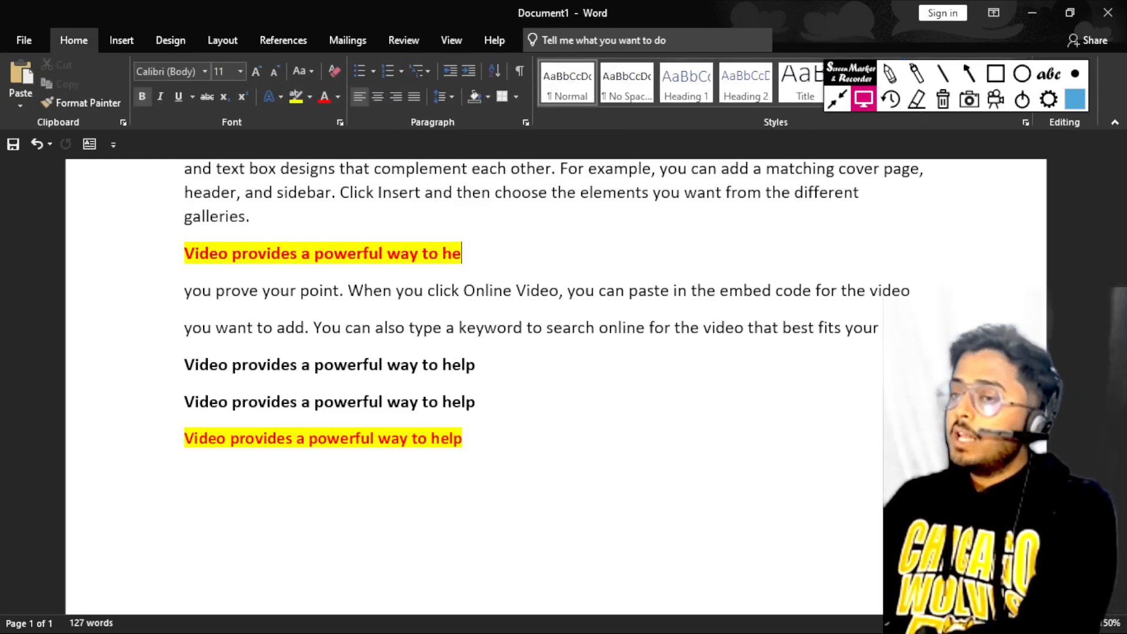
type("hel")
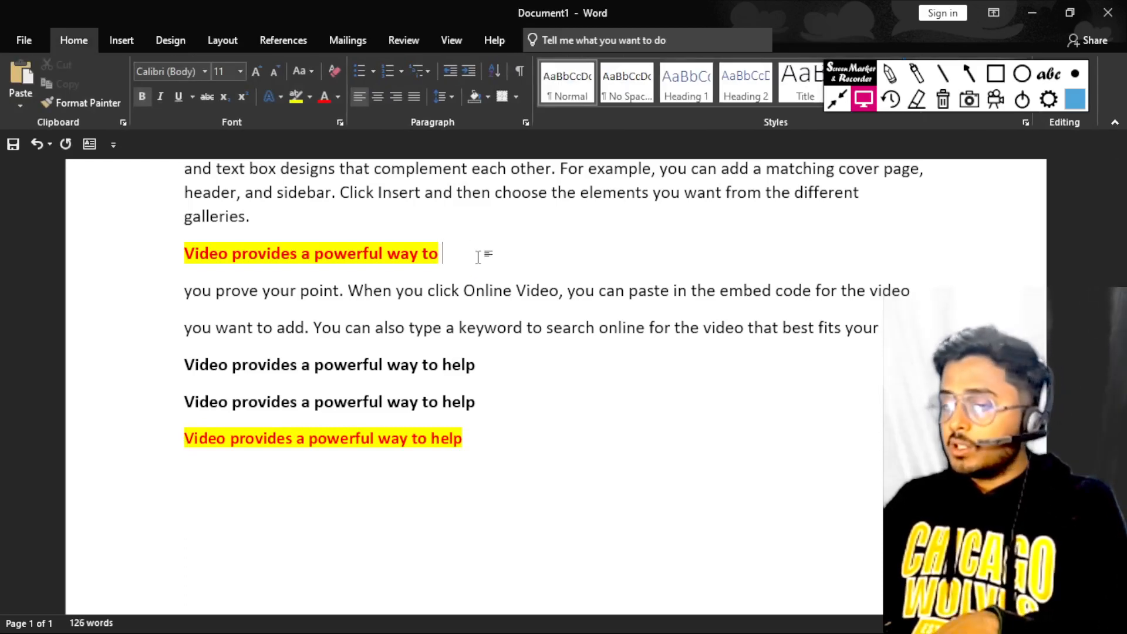
type("p")
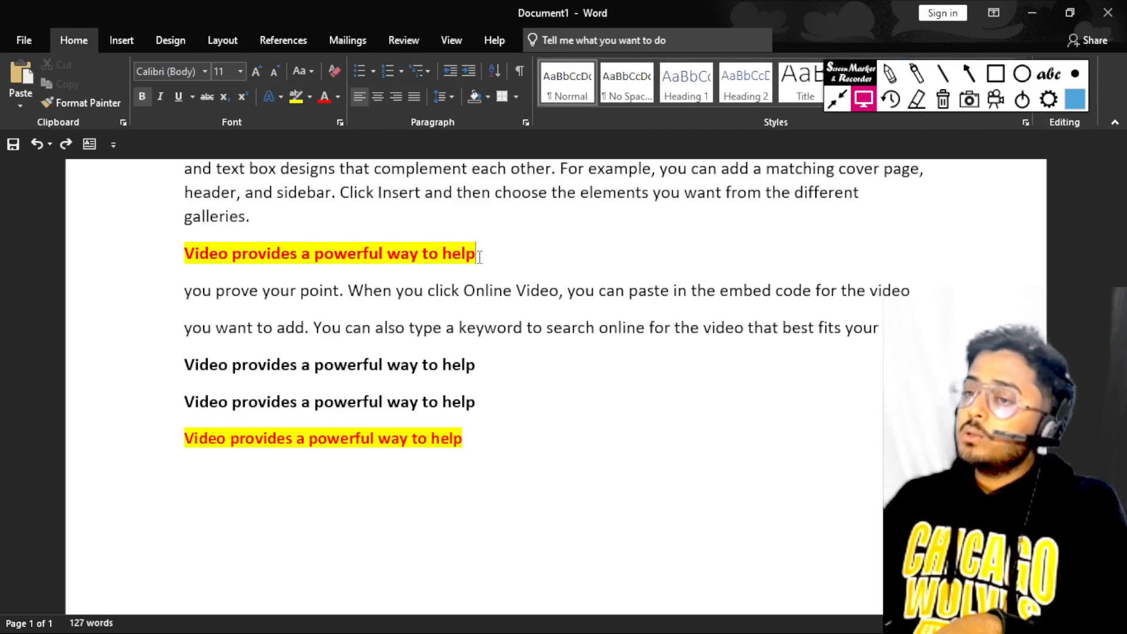
left_click(404, 441)
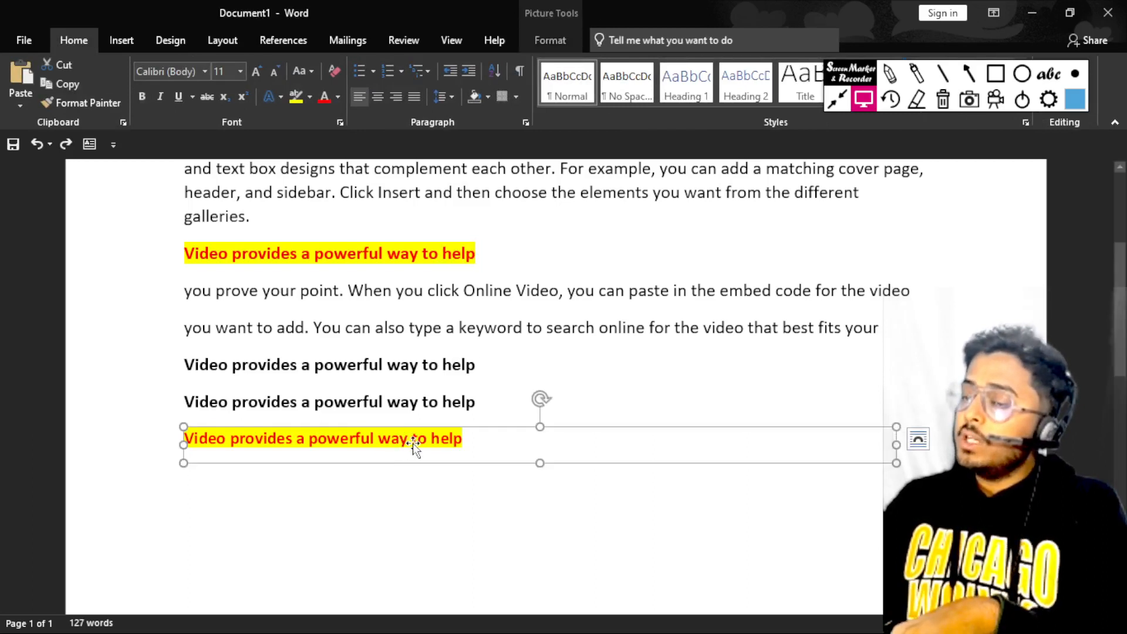
Step: Copy the two plain lines from "you prove your point" to "best fits your" and paste them as a picture below the highlighted picture copy
scroll(413, 446, "down", 1)
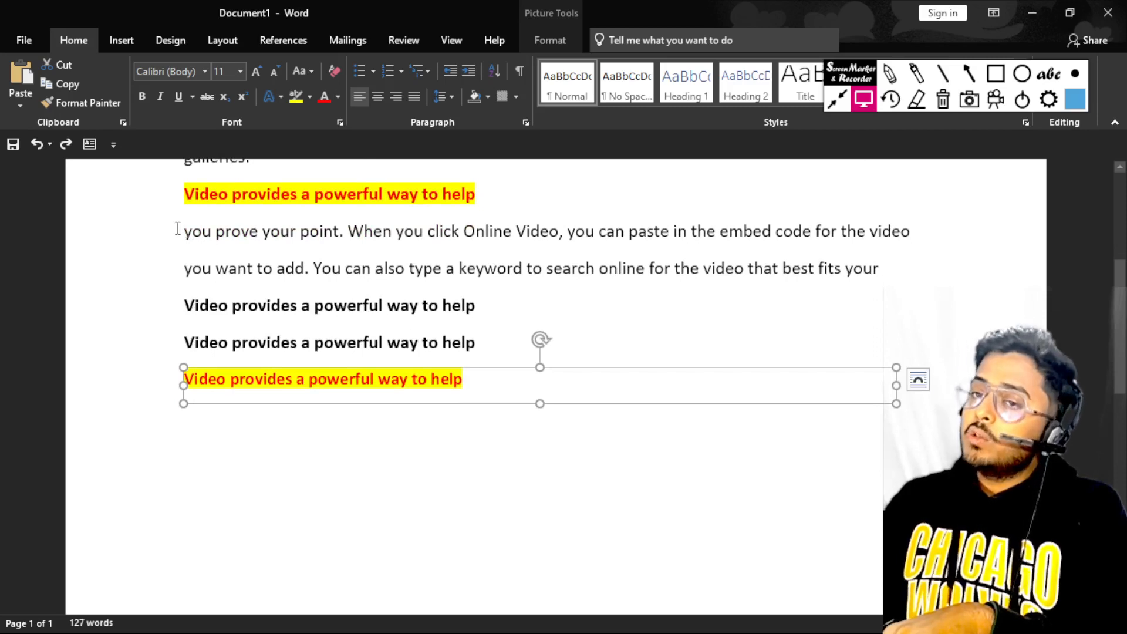
left_click_drag(183, 231, 929, 290)
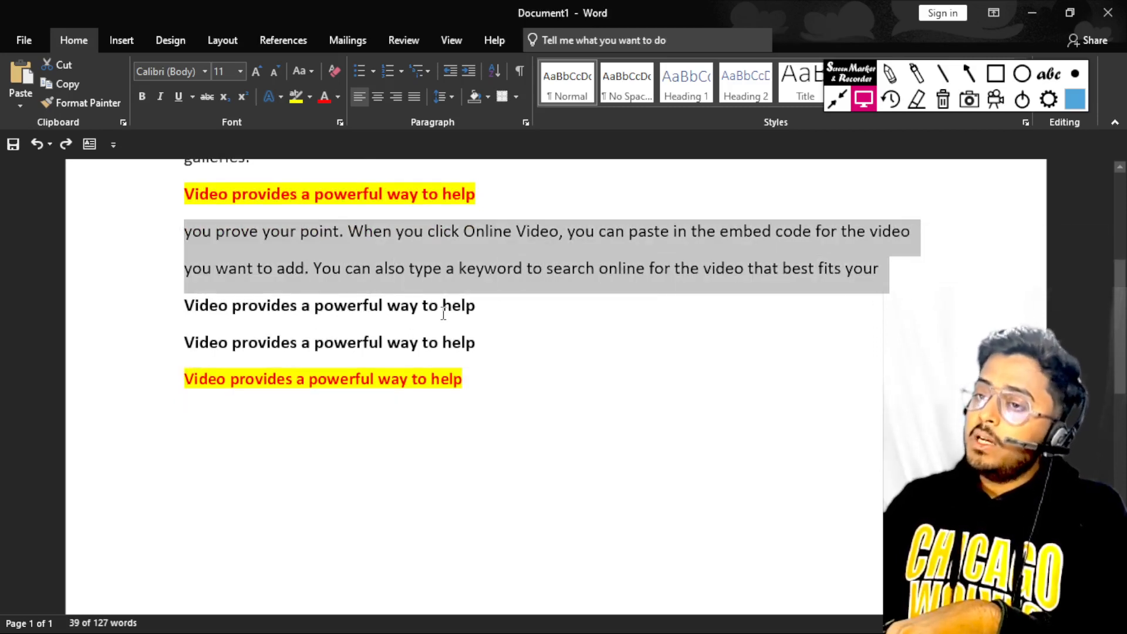
left_click(67, 84)
left_click(187, 430)
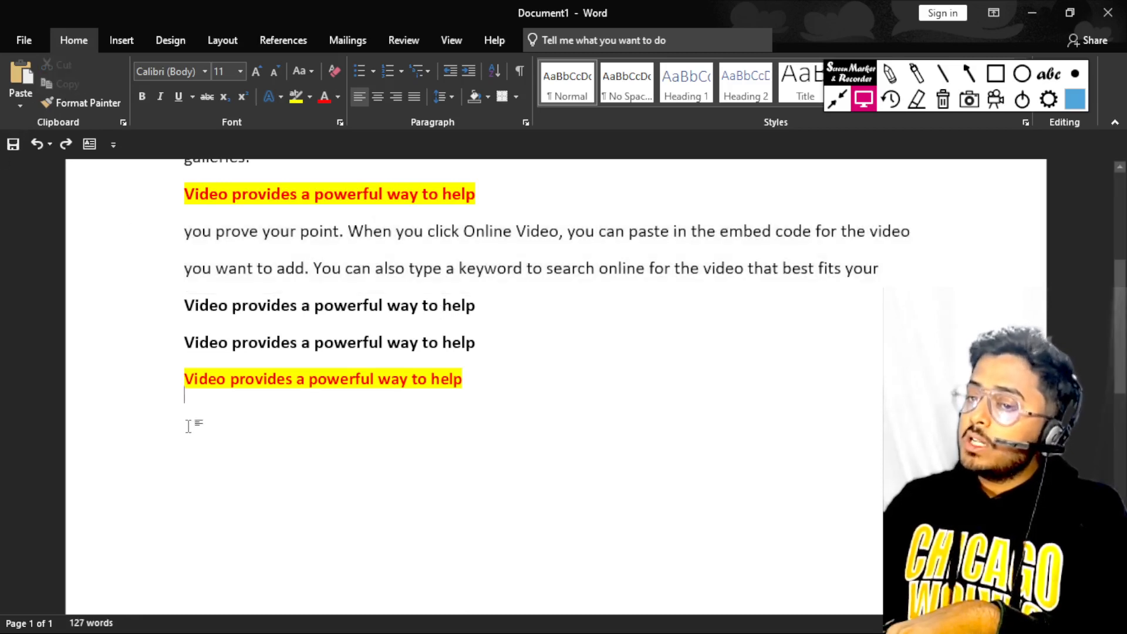
double_click(188, 426)
left_click(30, 105)
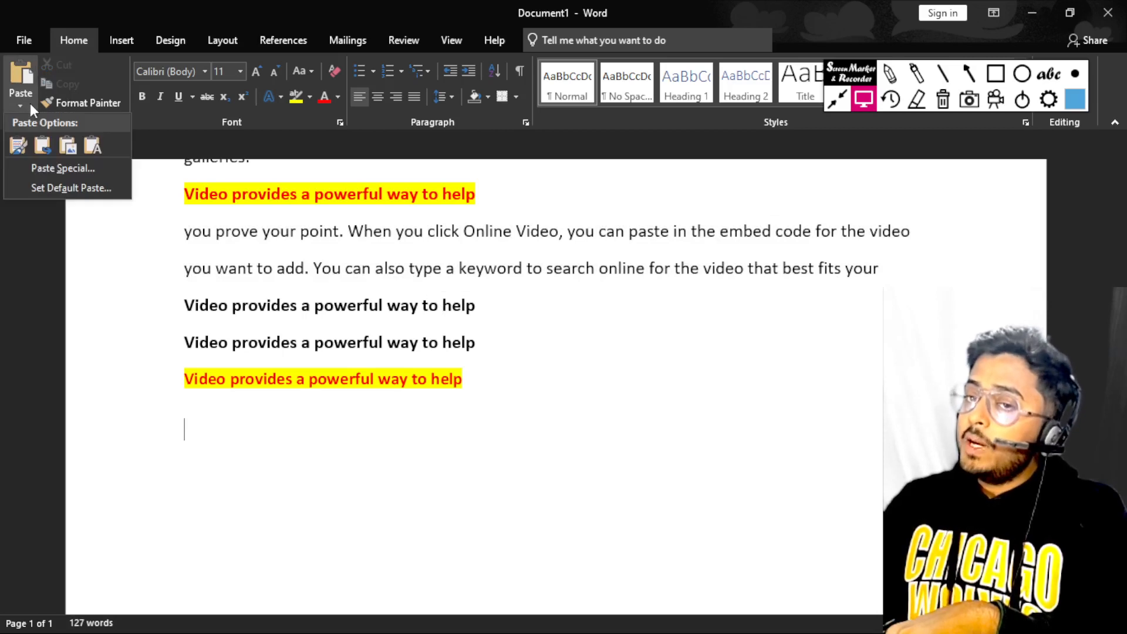
left_click(69, 147)
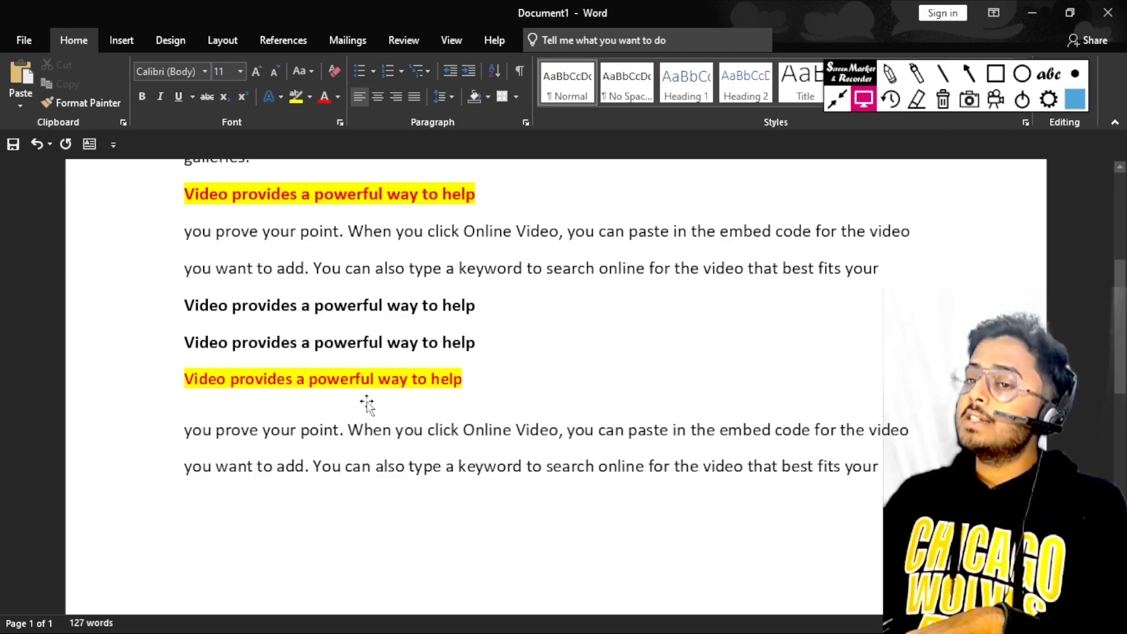
Step: Change the two-line picture's text wrapping so it floats freely, and shift it slightly on the page
left_click(317, 467)
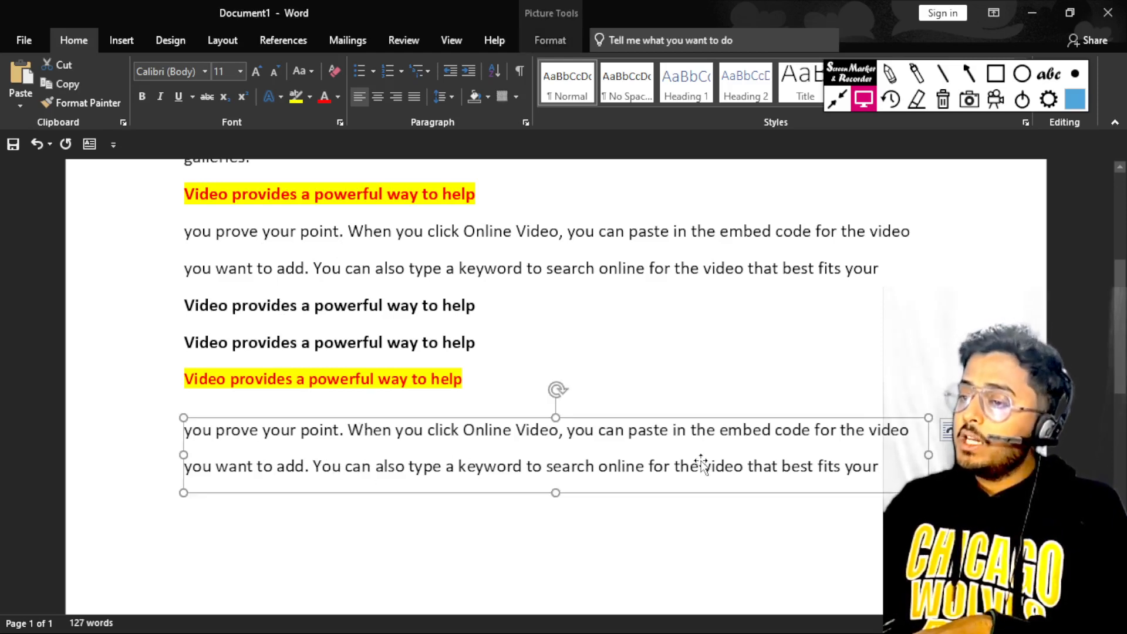
left_click_drag(415, 446, 450, 458)
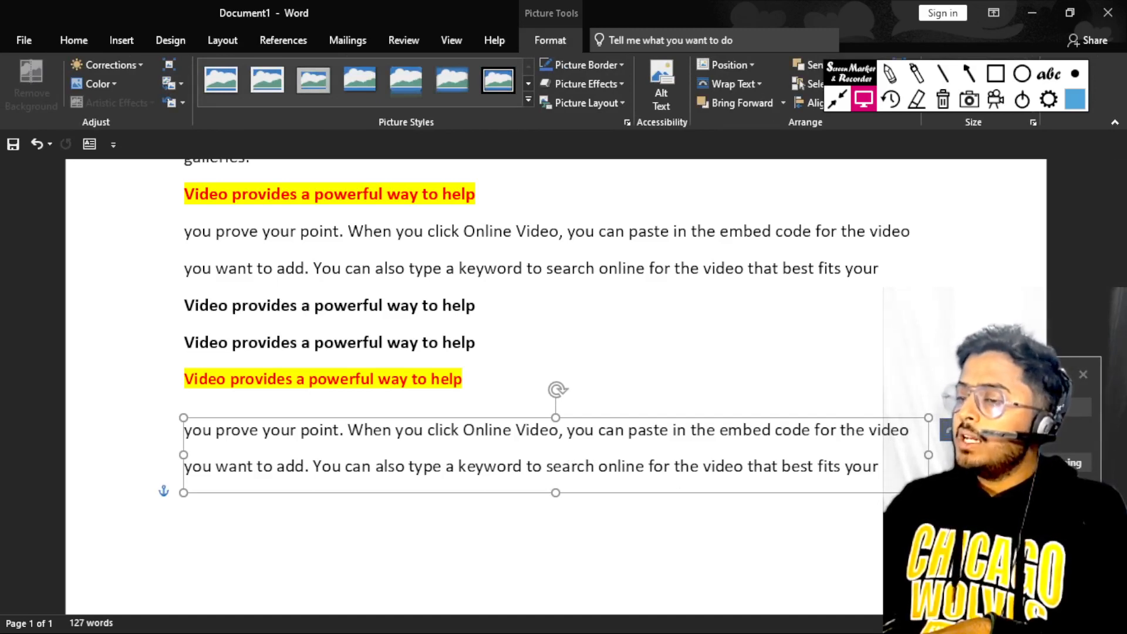
mouse_move(640, 476)
left_mouse_down()
mouse_move(610, 419)
mouse_move(578, 522)
mouse_move(667, 244)
mouse_move(661, 521)
mouse_move(623, 449)
mouse_move(610, 516)
mouse_move(640, 475)
left_mouse_up()
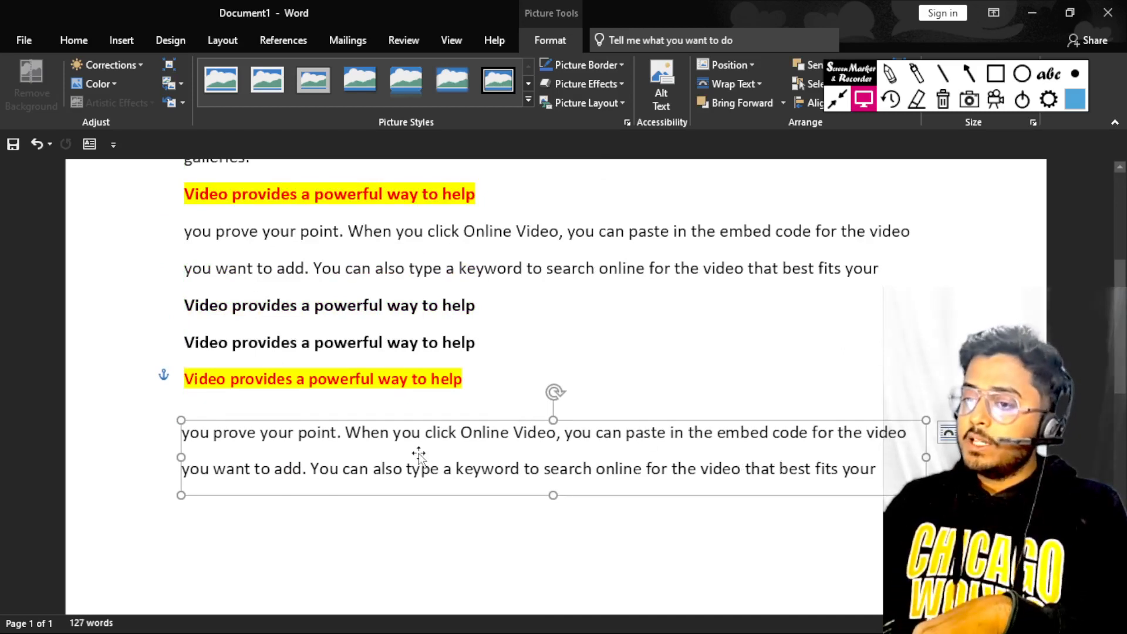
scroll(364, 540, "down", 2)
scroll(364, 541, "up", 2)
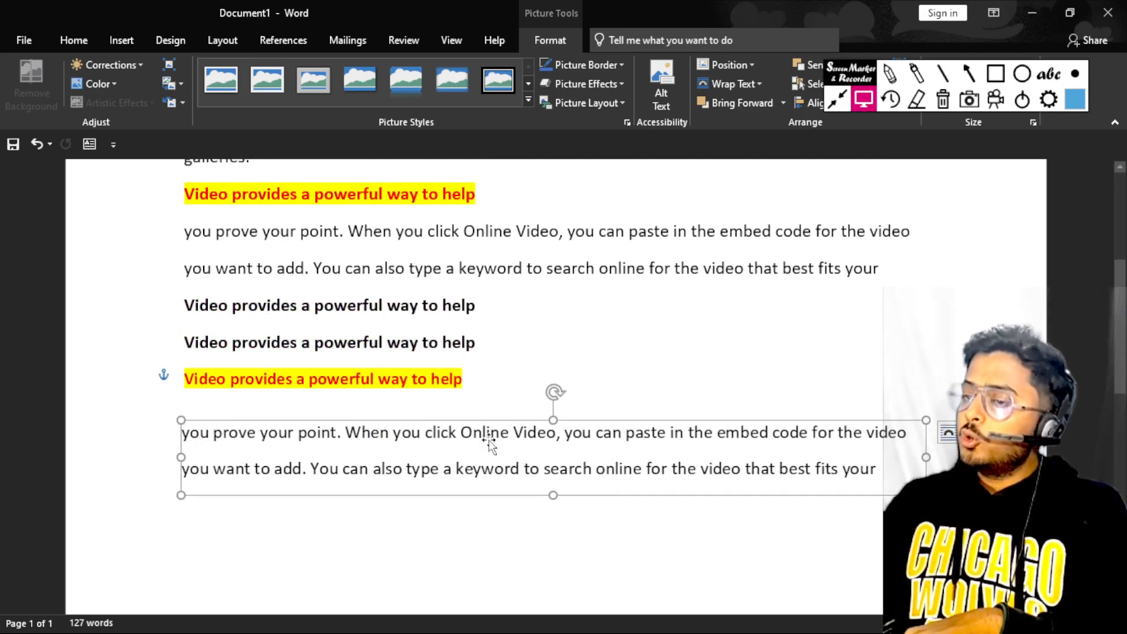
Step: Delete both picture copies and the three text lines from "you want to add" through the two bold copies
key("Delete")
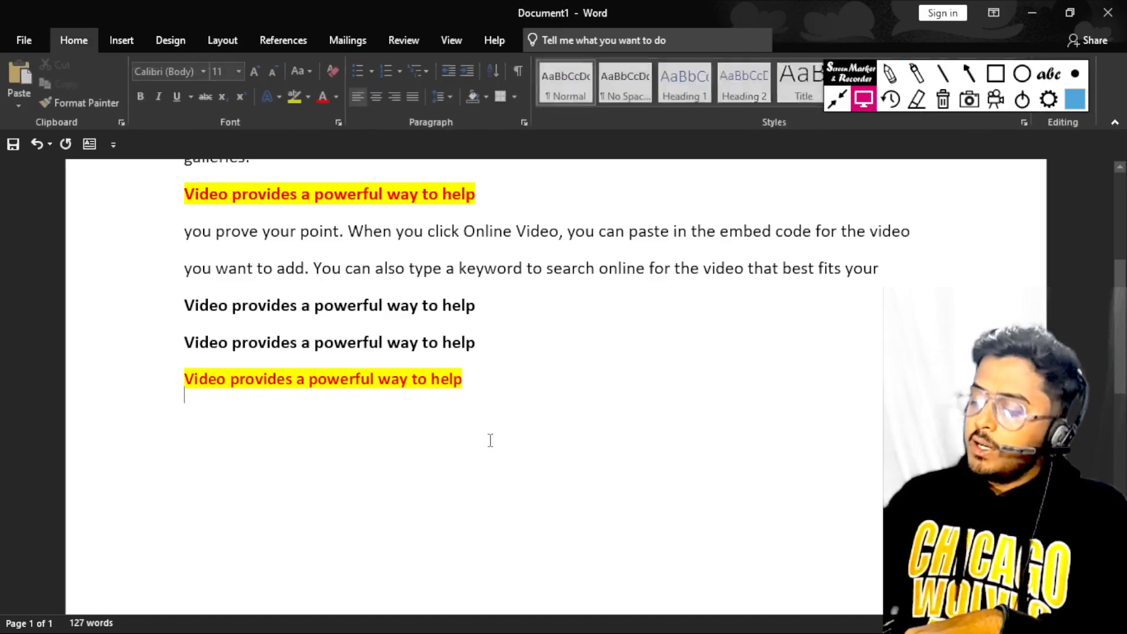
left_click(361, 379)
key("Delete")
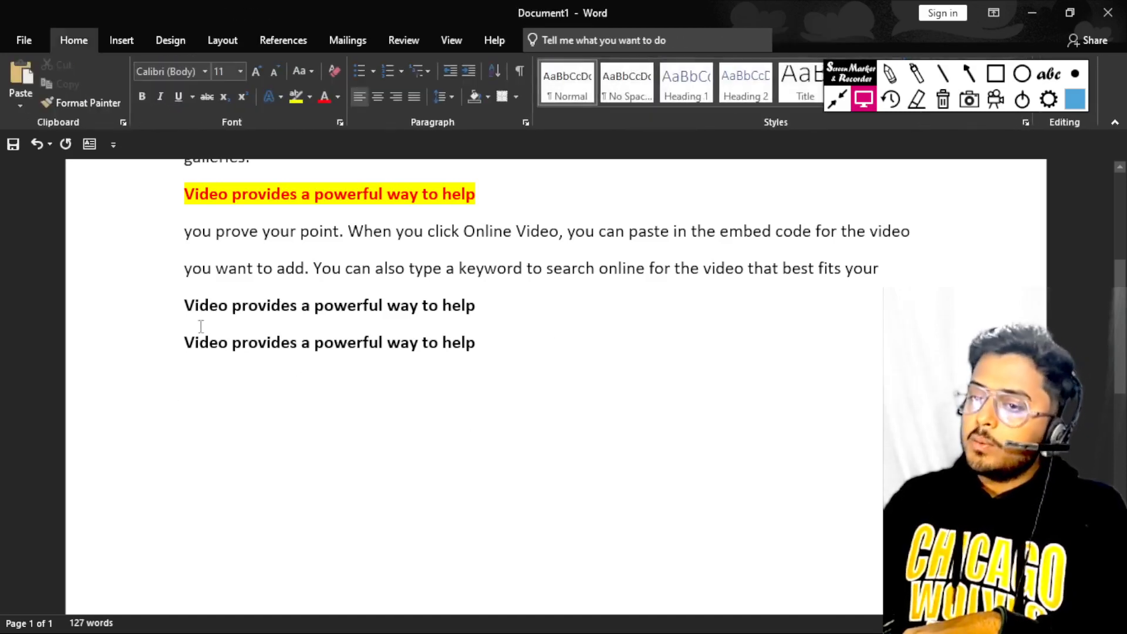
left_click_drag(183, 270, 491, 359)
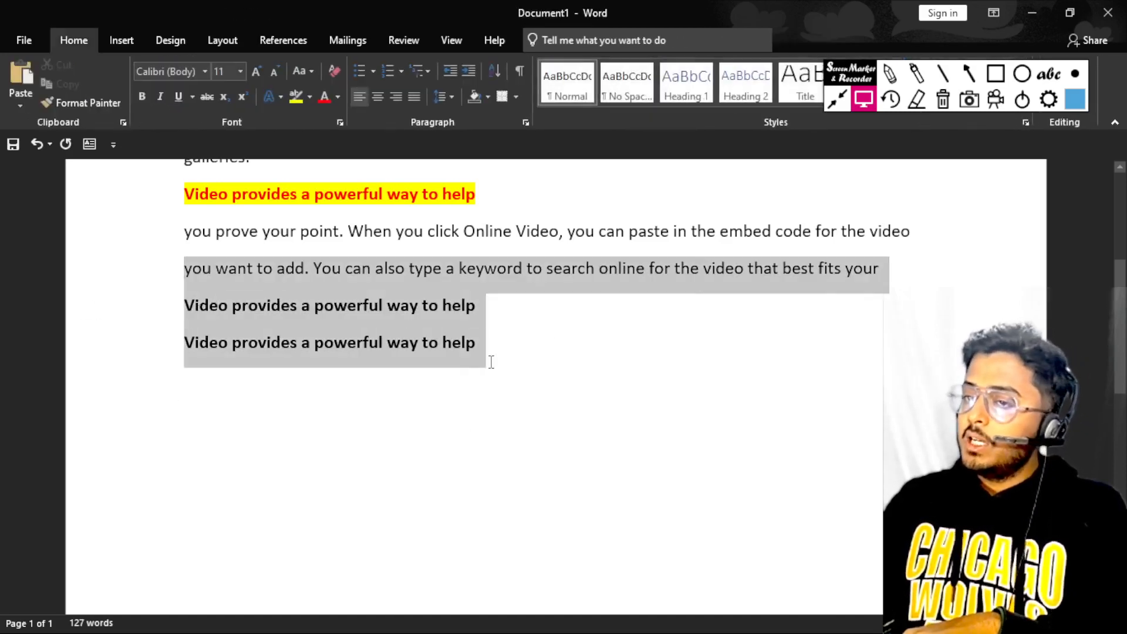
key("Delete")
Step: Copy the highlighted line "Video provides a powerful way to help" and place the cursor on the empty last line
scroll(491, 360, "up", 3)
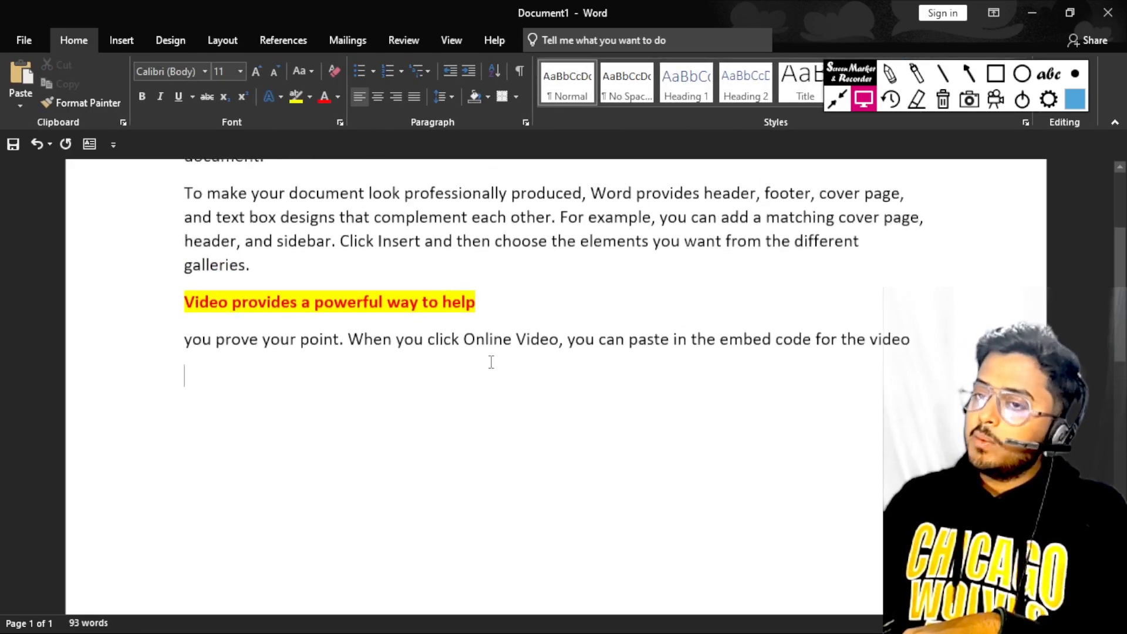
left_click_drag(183, 309, 486, 314)
key("ctrl+c")
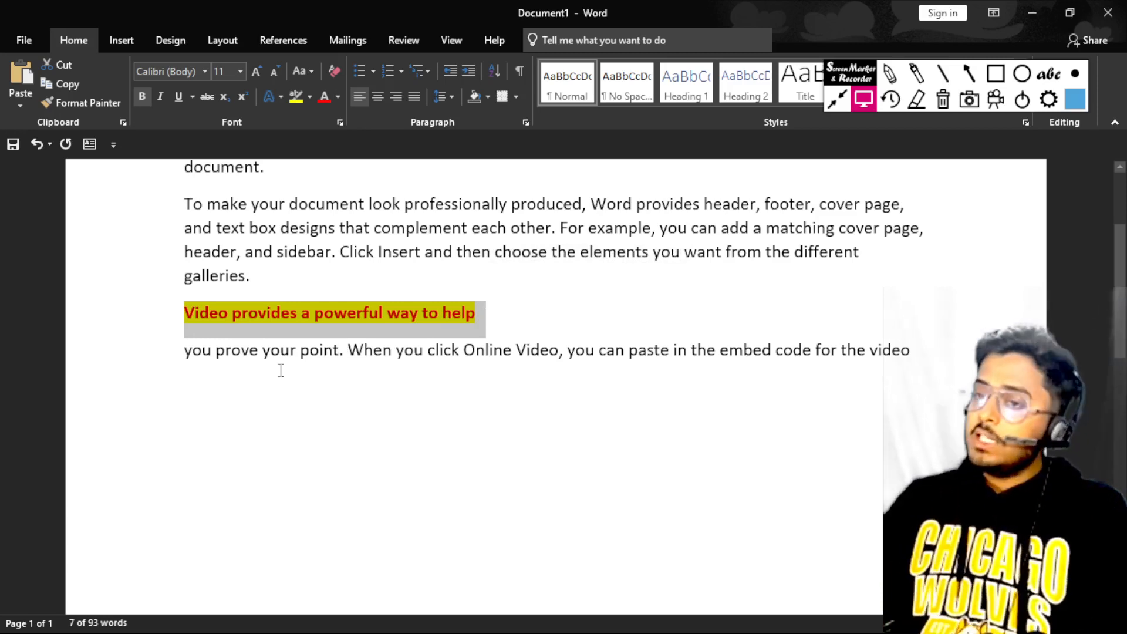
left_click(191, 393)
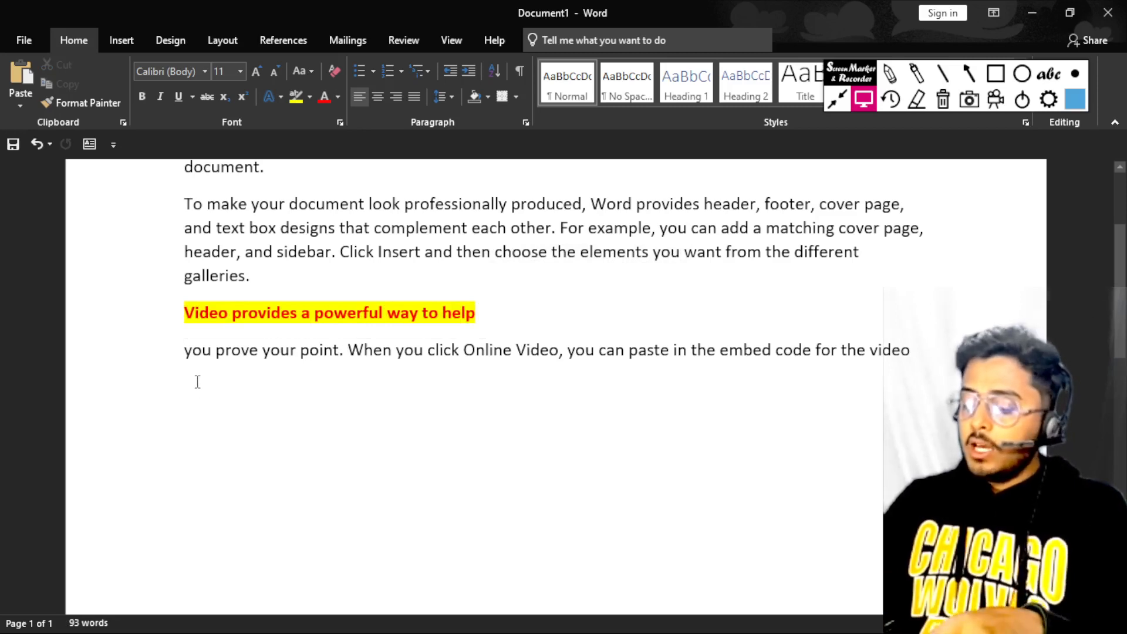
Step: Paste the copied line as Picture (Enhanced Metafile) through Paste Special, select the result and undo the paste
key("ctrl+alt+v")
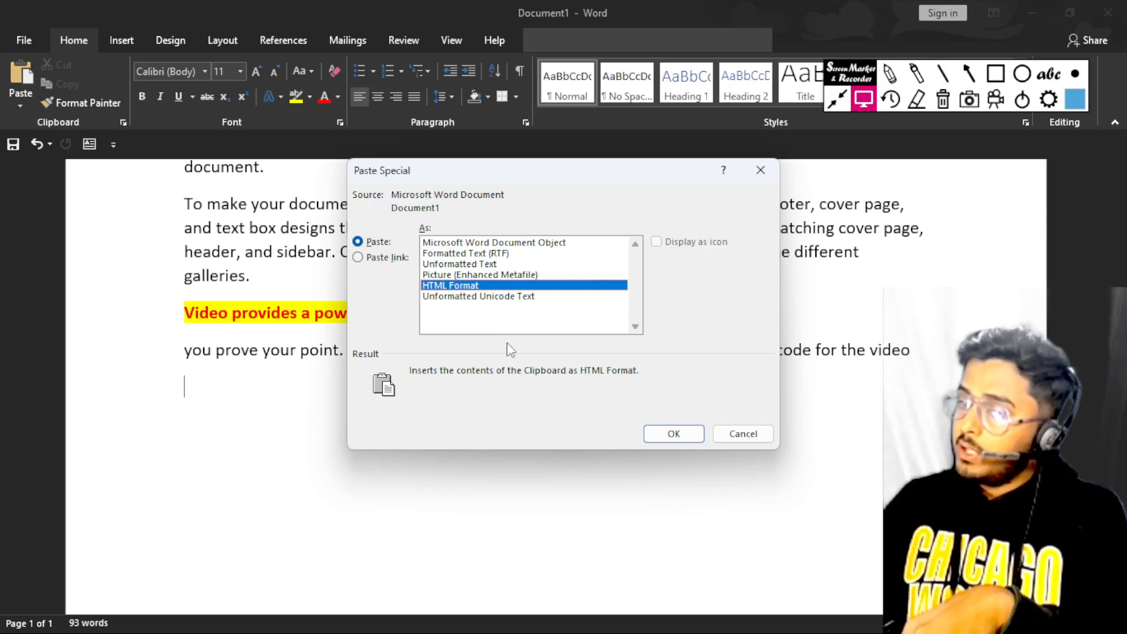
left_click(450, 276)
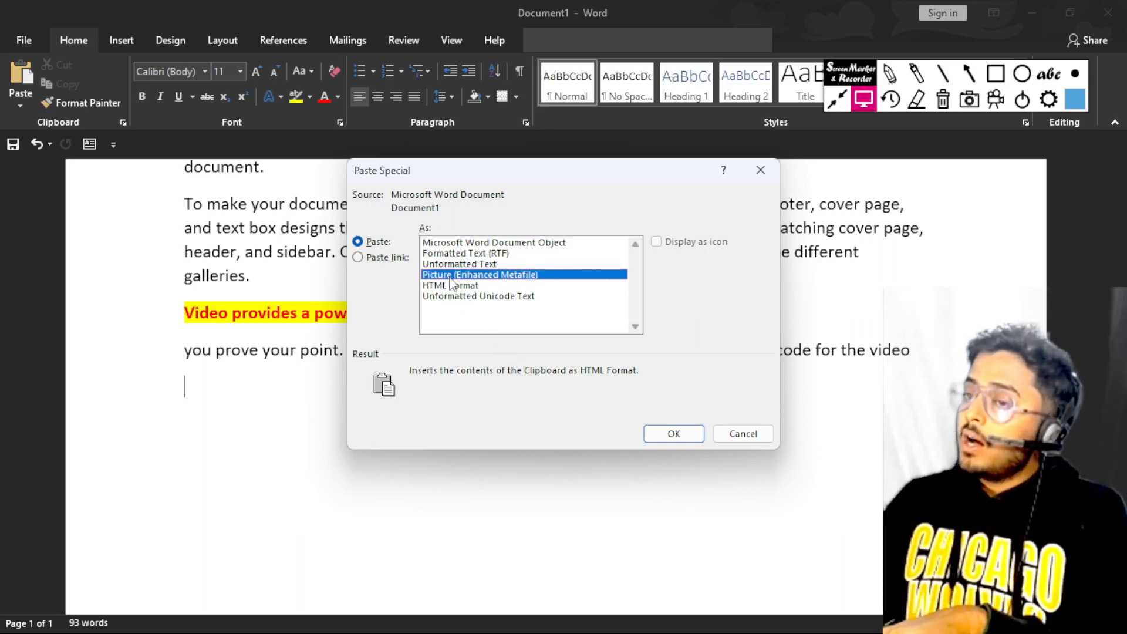
left_click(675, 435)
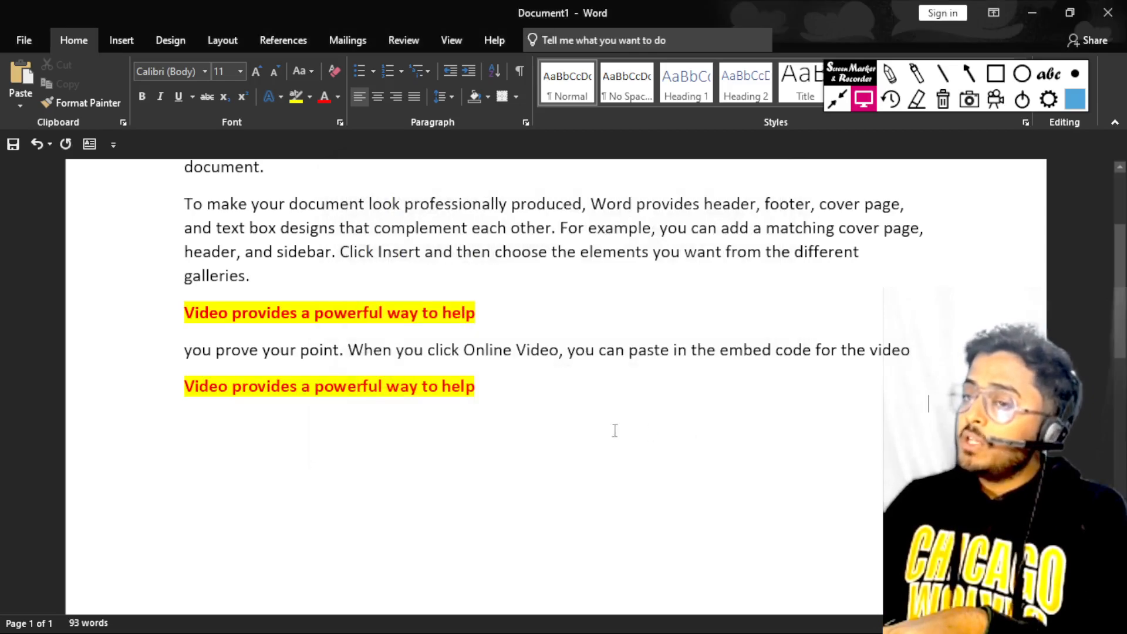
left_click(319, 392)
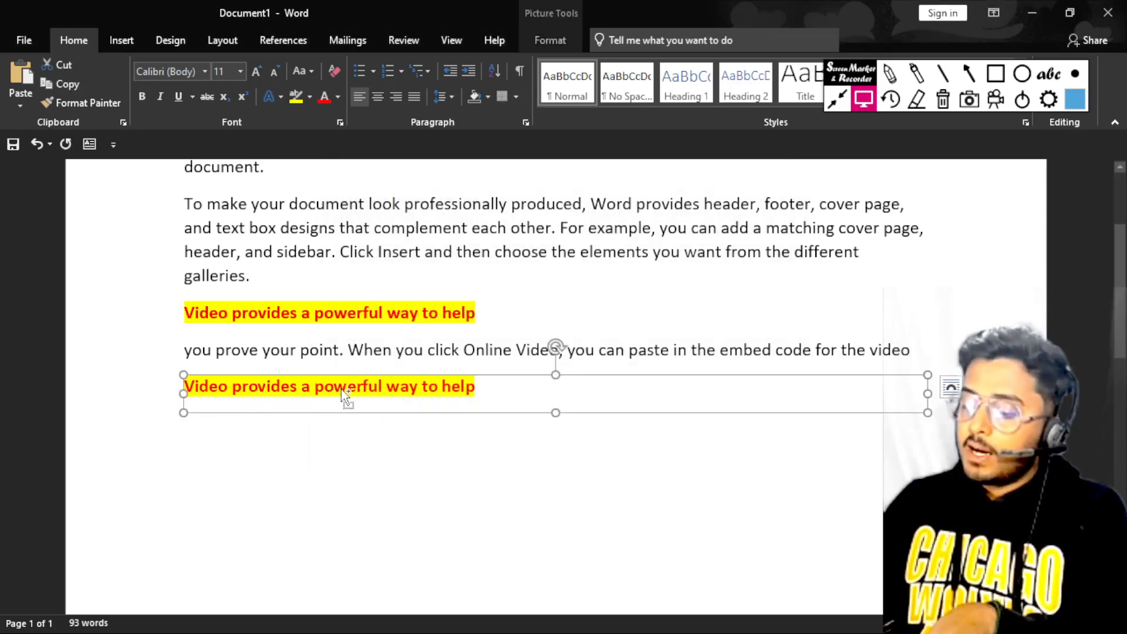
key("ctrl+z")
Step: Paste the copied line as Unformatted Unicode Text through Paste Special on the empty last line
key("ctrl+alt+v")
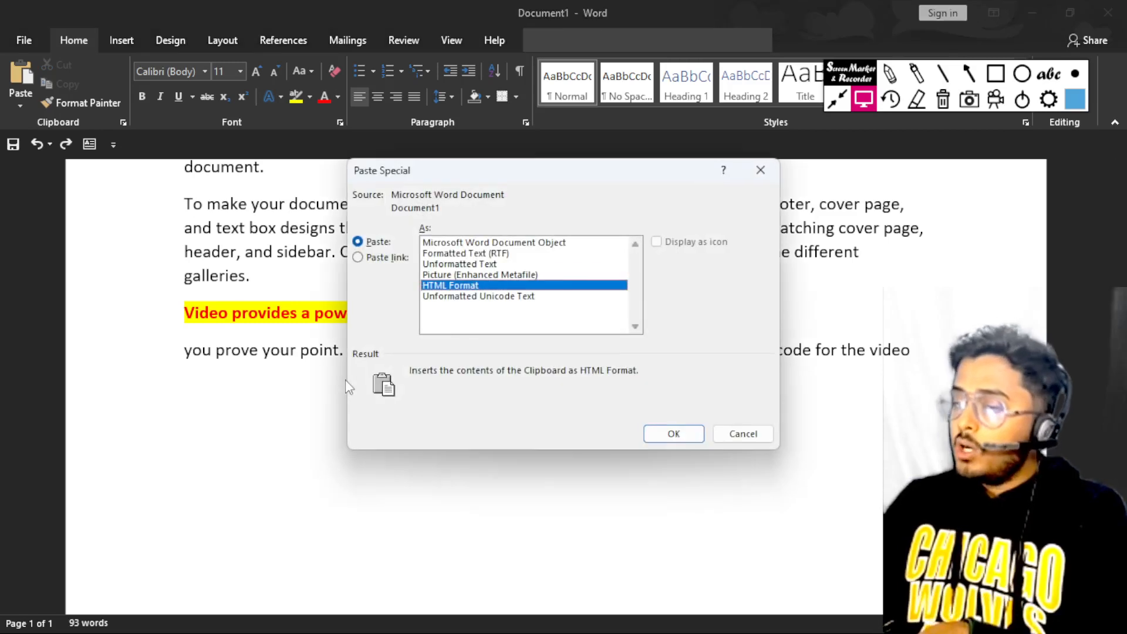
left_click(450, 297)
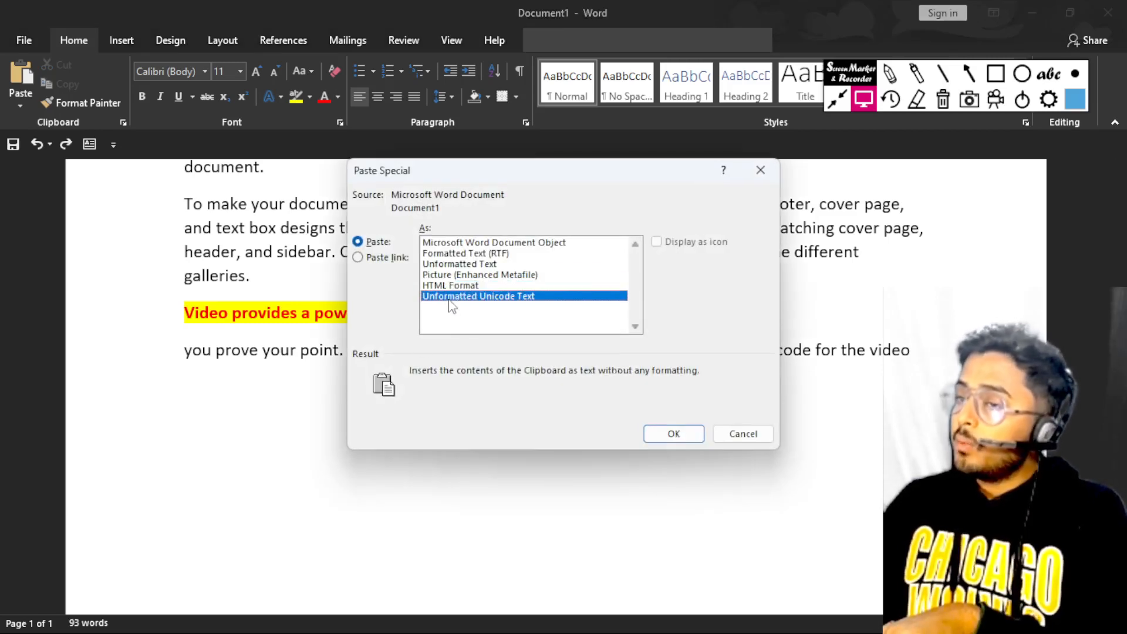
left_click_drag(499, 180, 699, 161)
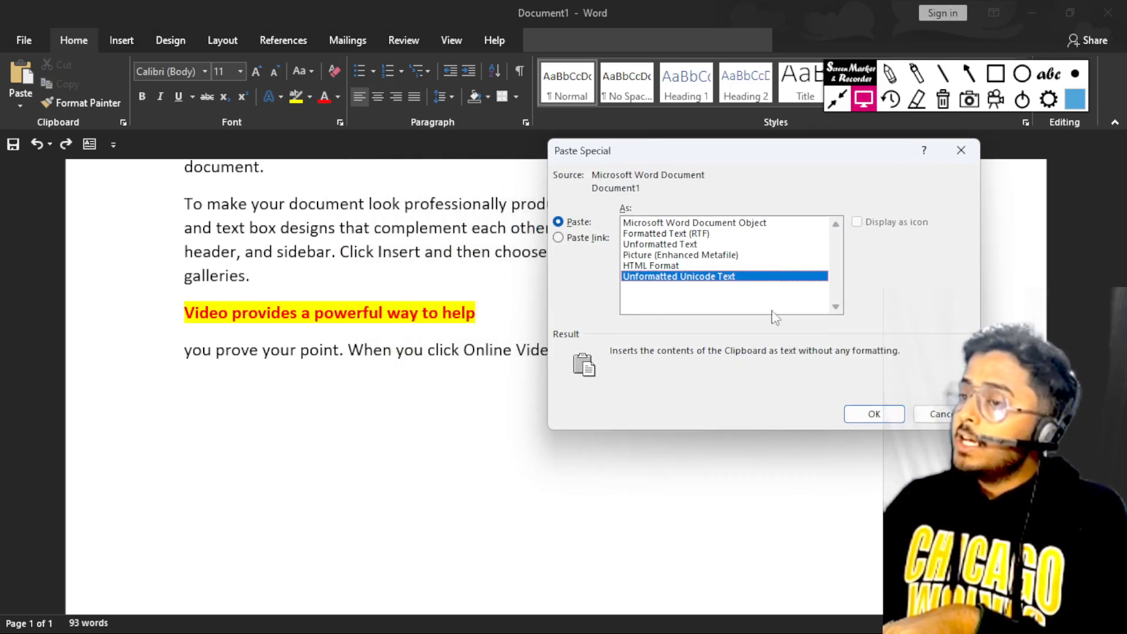
left_click(874, 414)
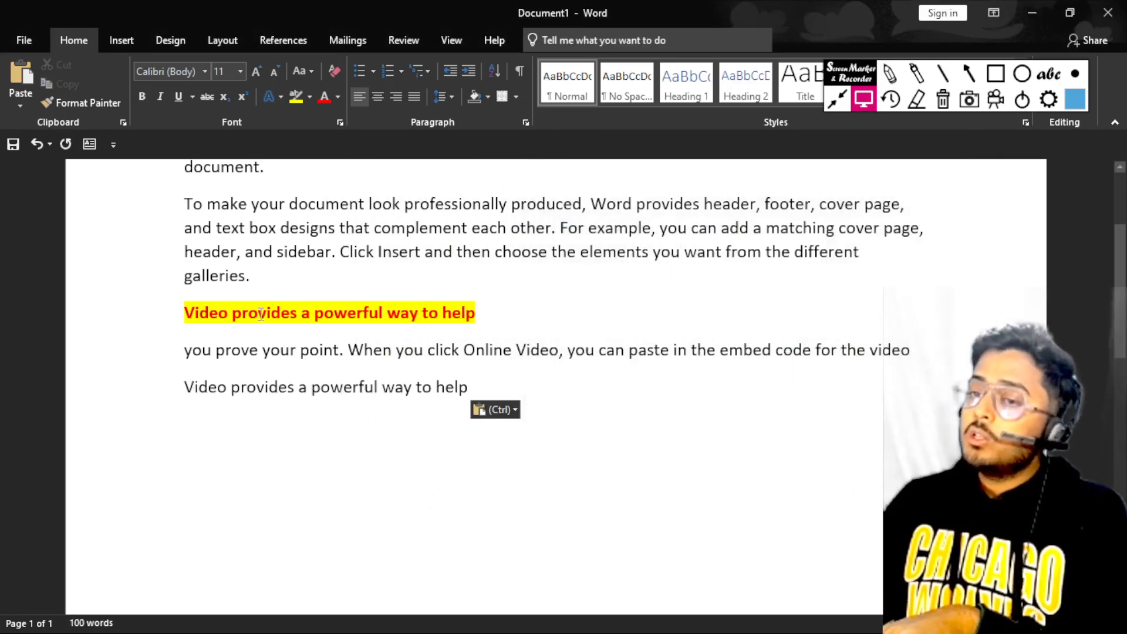
Step: Compare the formatting of the original highlighted line with its unformatted pasted copy by selecting each one
left_click_drag(188, 308, 495, 317)
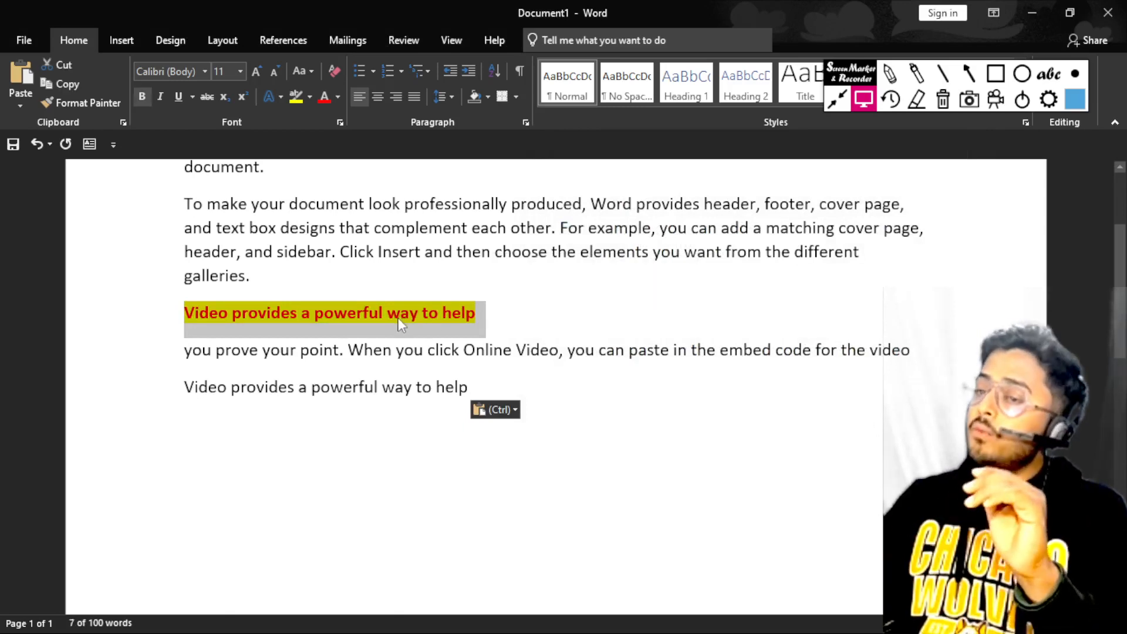
left_click(442, 388)
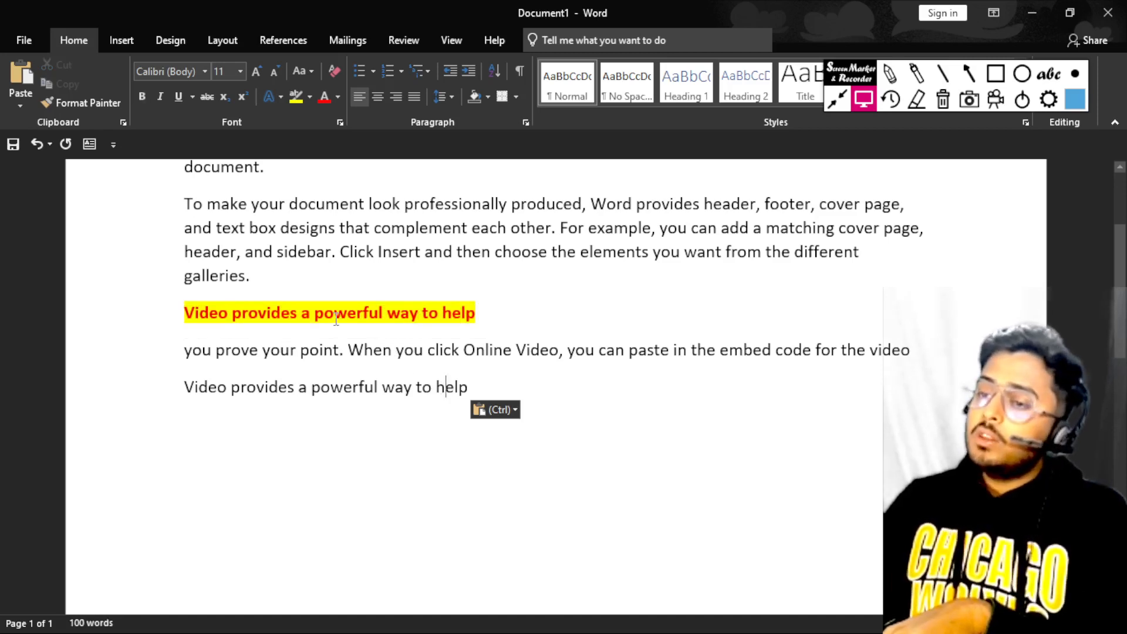
left_click_drag(181, 388, 486, 388)
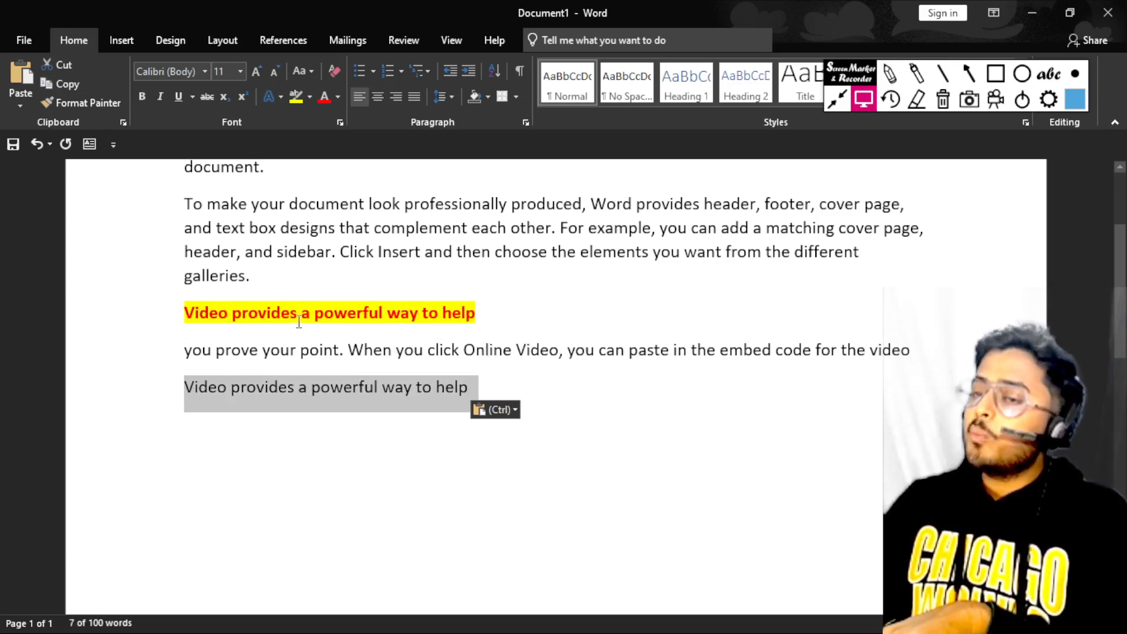
left_click_drag(281, 315, 296, 315)
left_click_drag(204, 316, 329, 316)
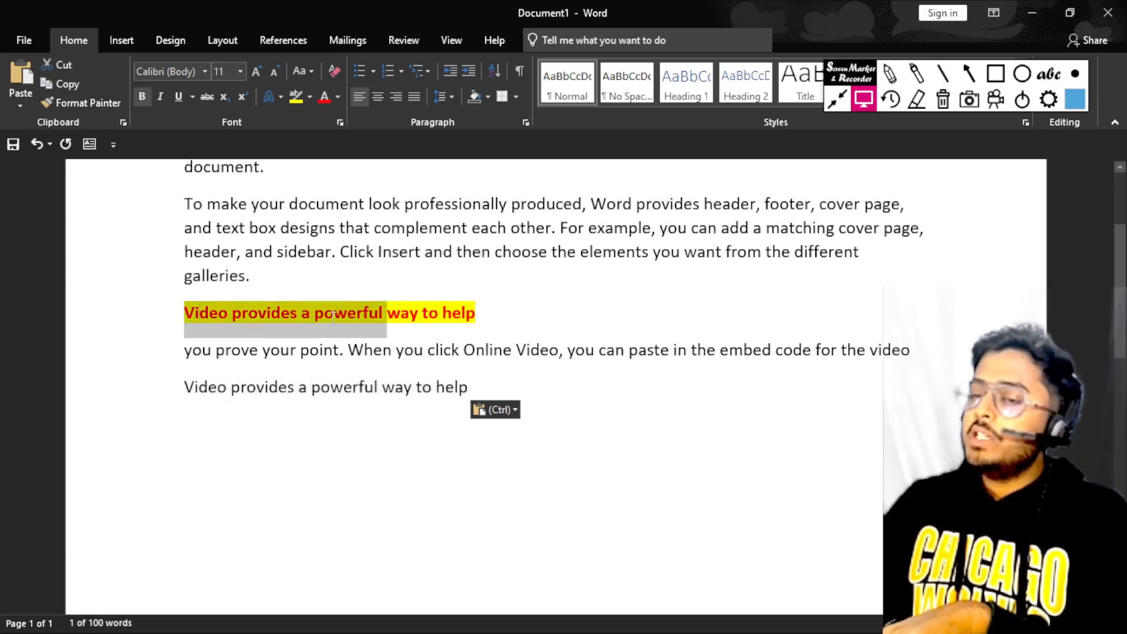
Step: Select the original highlighted line for comparison, and delete its unformatted copy on the last line
left_click(238, 320)
left_click_drag(186, 314, 506, 311)
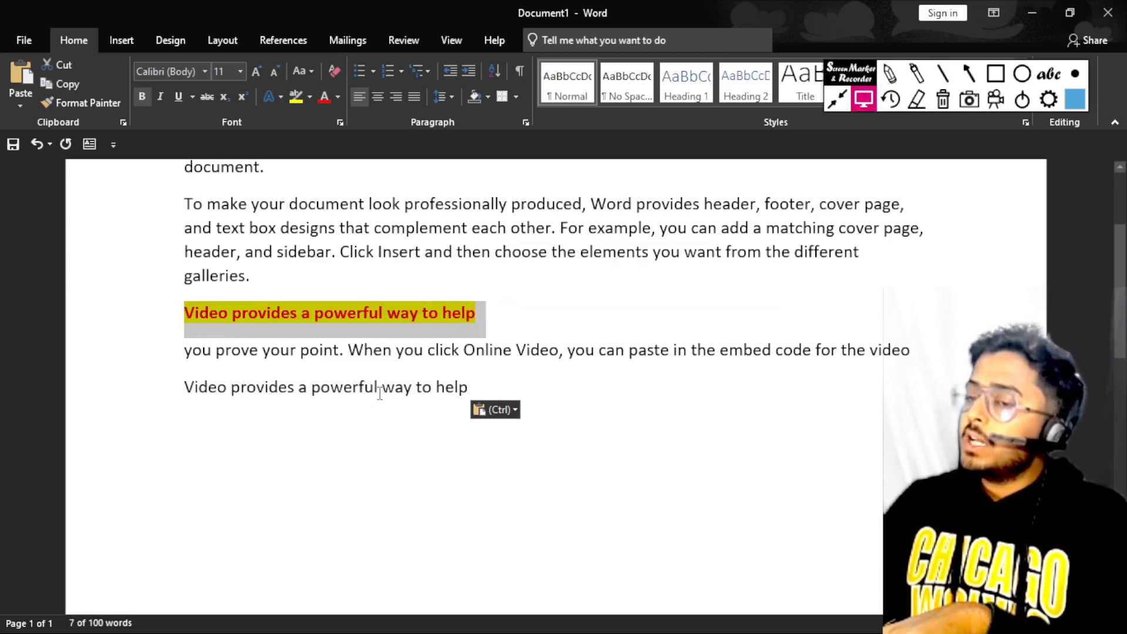
left_click_drag(469, 388, 193, 385)
key("Delete")
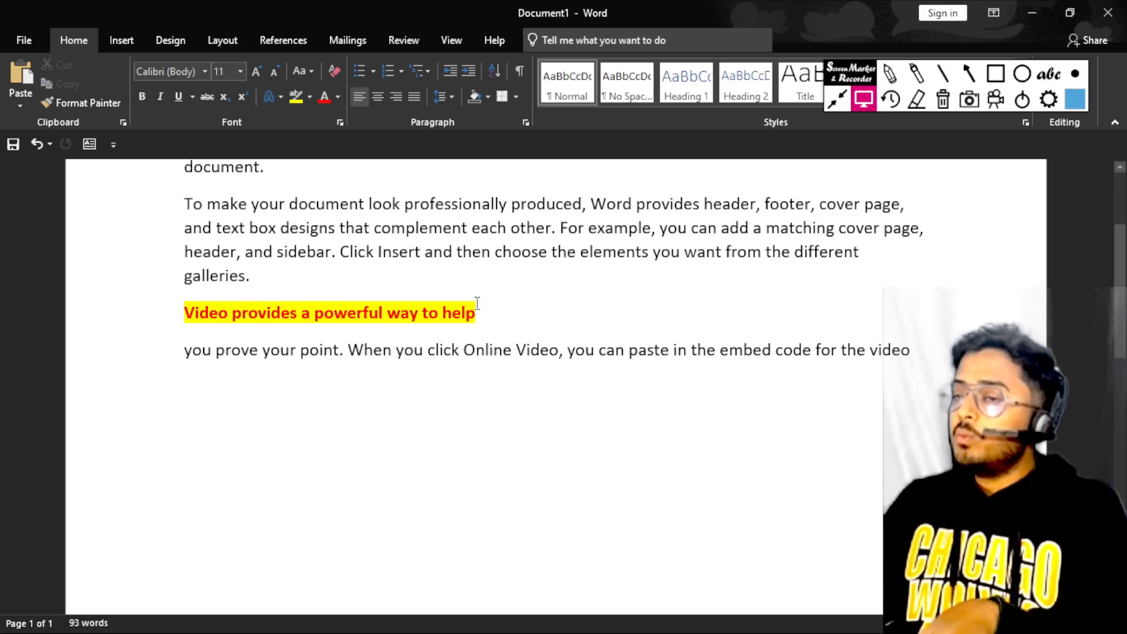
Step: Copy the highlighted line "Video provides a powerful way to help" and use Paste Special to insert it as Unformatted Unicode Text on the empty last line
left_click_drag(478, 312, 200, 316)
key("ctrl+c")
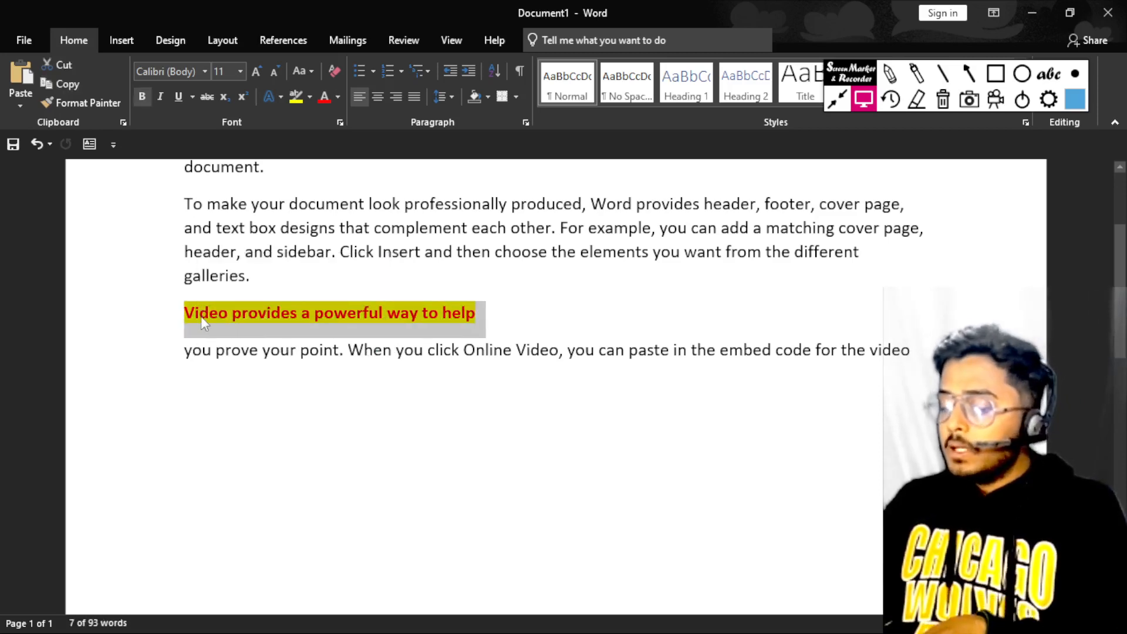
left_click(197, 395)
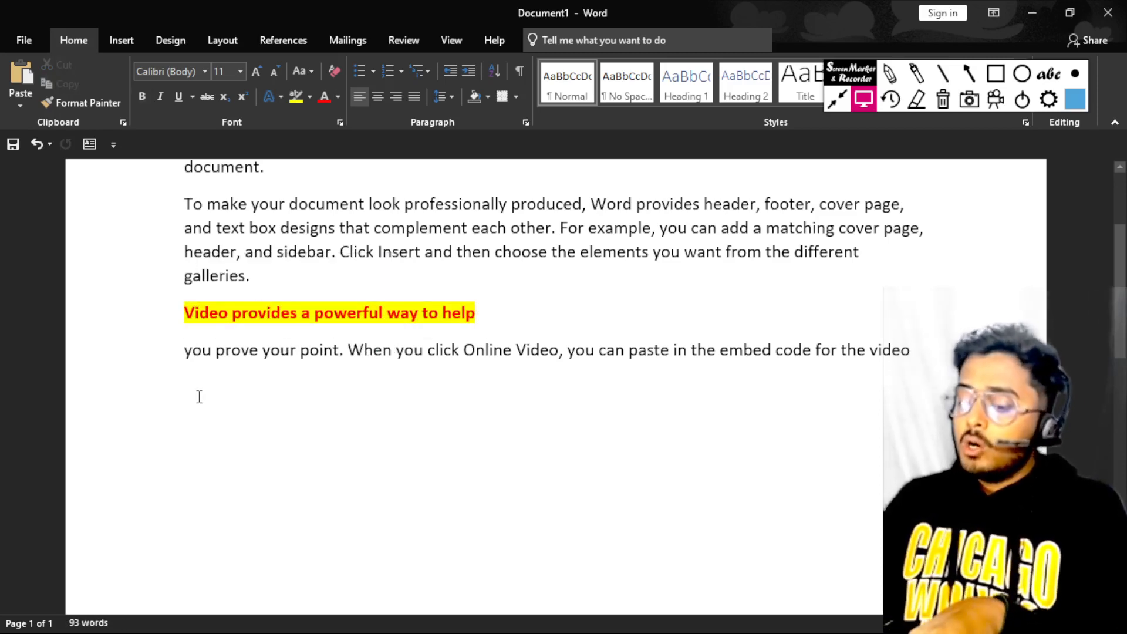
key("ctrl+alt+v")
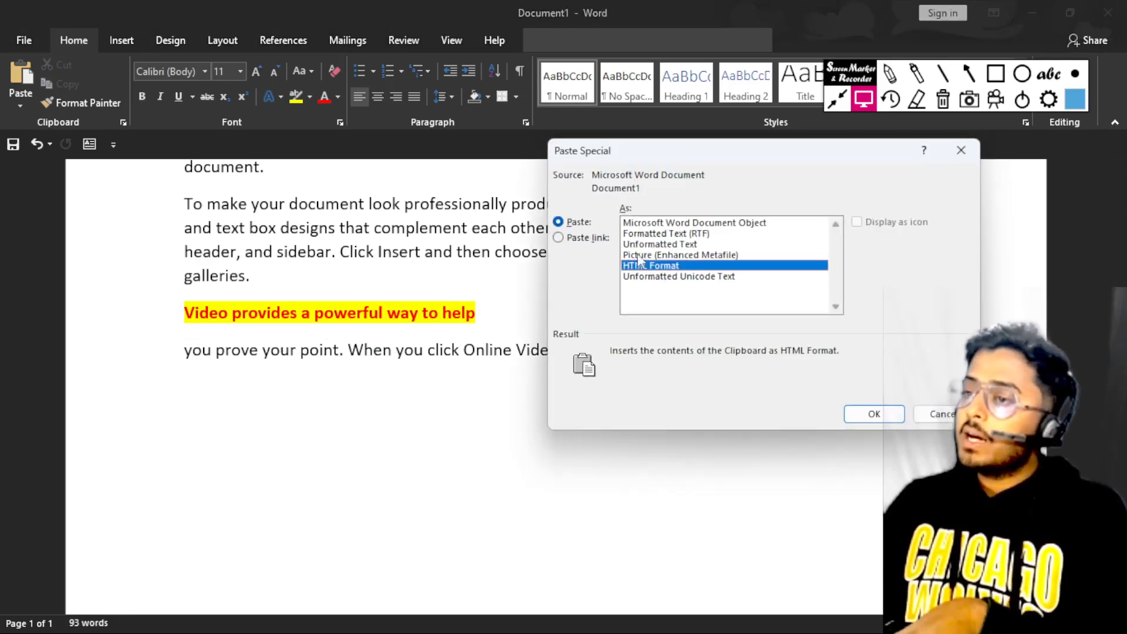
left_click(651, 278)
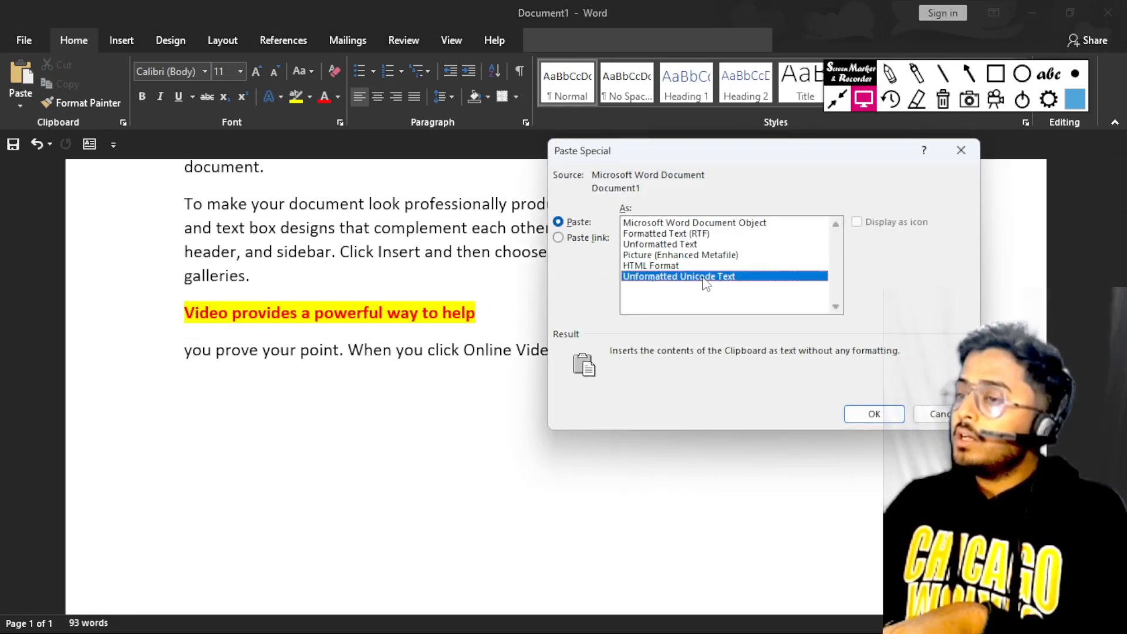
left_click(874, 414)
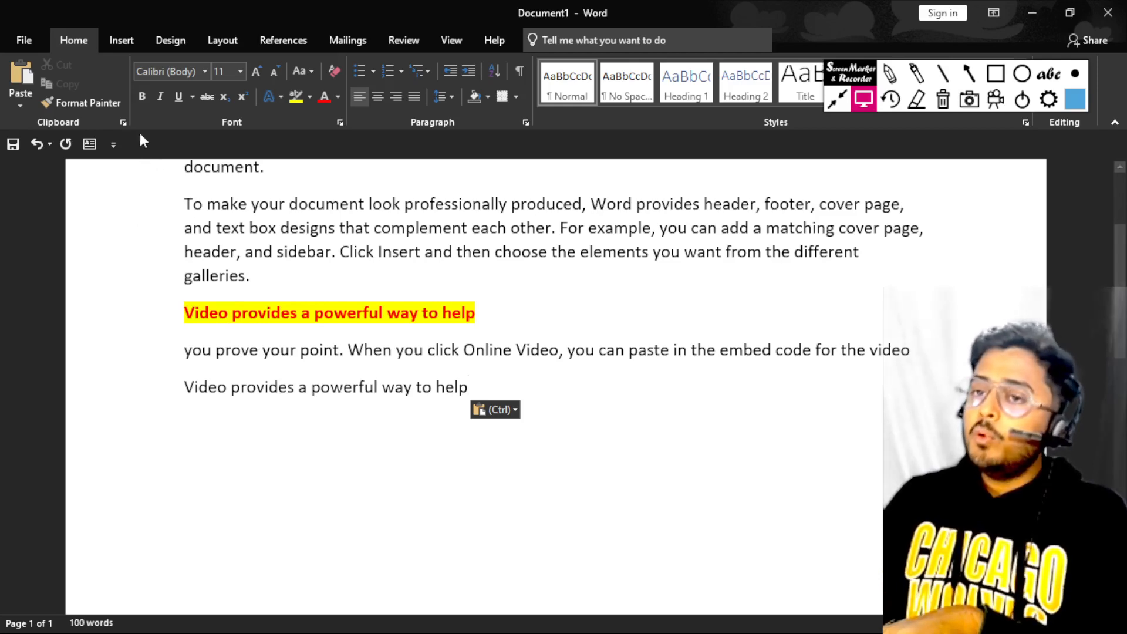
left_click(124, 121)
left_click(122, 122)
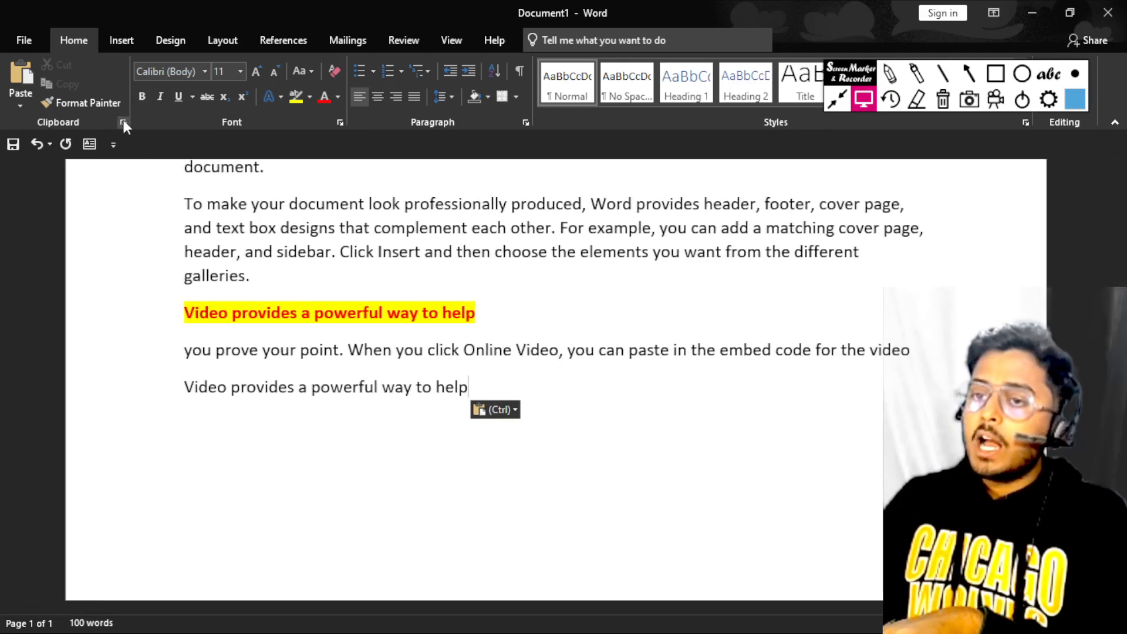
left_click(996, 73)
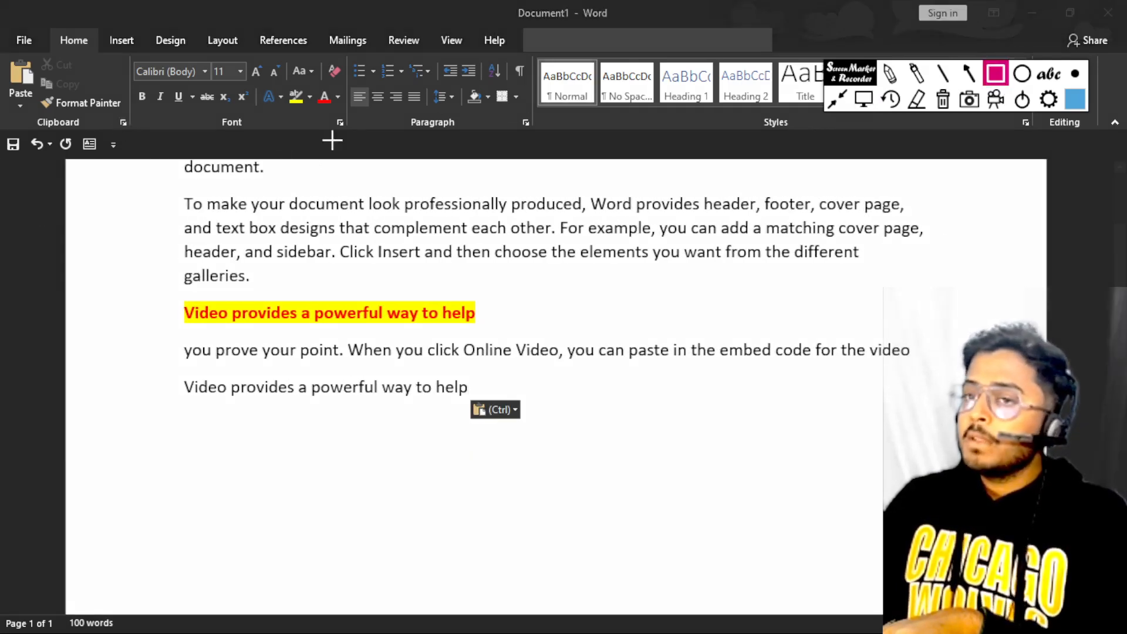
left_click_drag(109, 115, 153, 143)
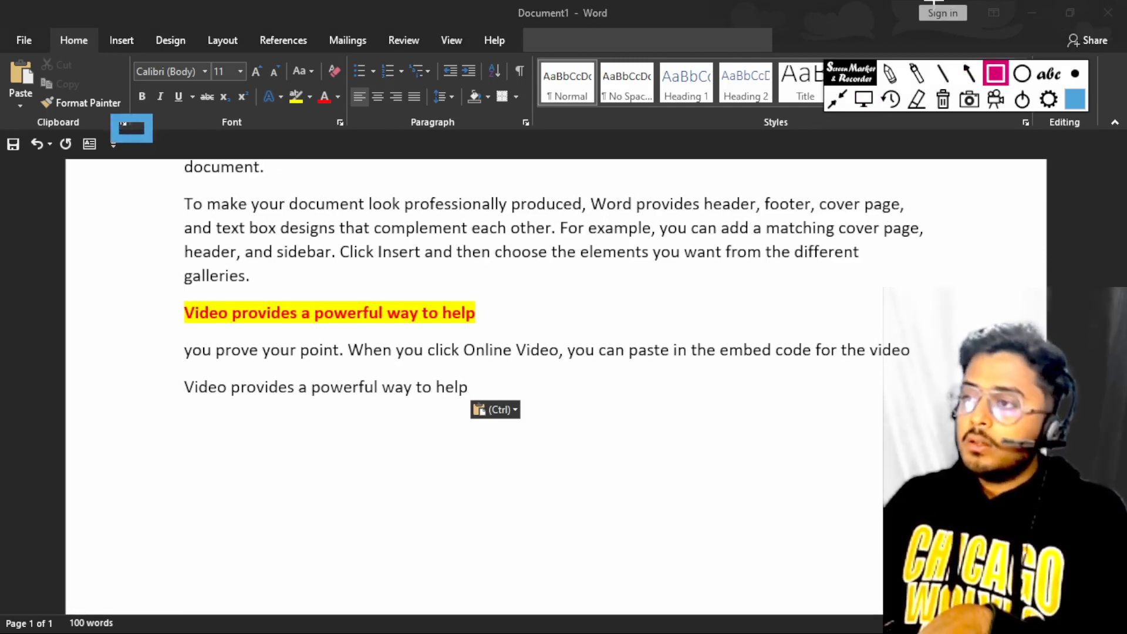
left_click(891, 100)
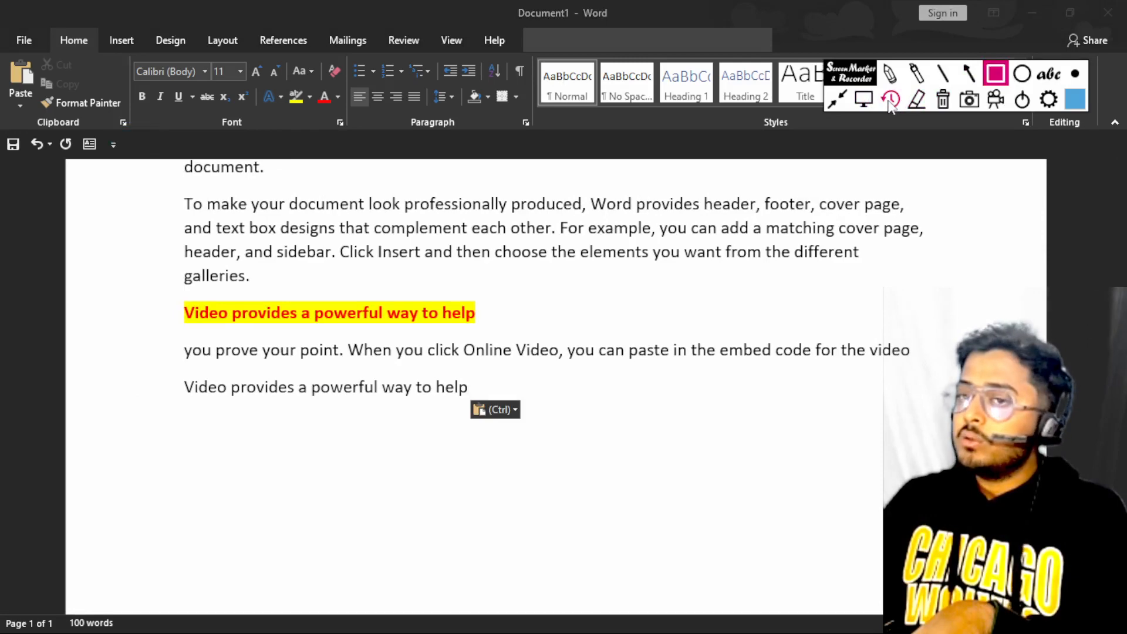
Step: Set the screen marker to its thinnest line, outline the Clipboard group's launcher with a rectangle and return to normal document control
left_click(1075, 74)
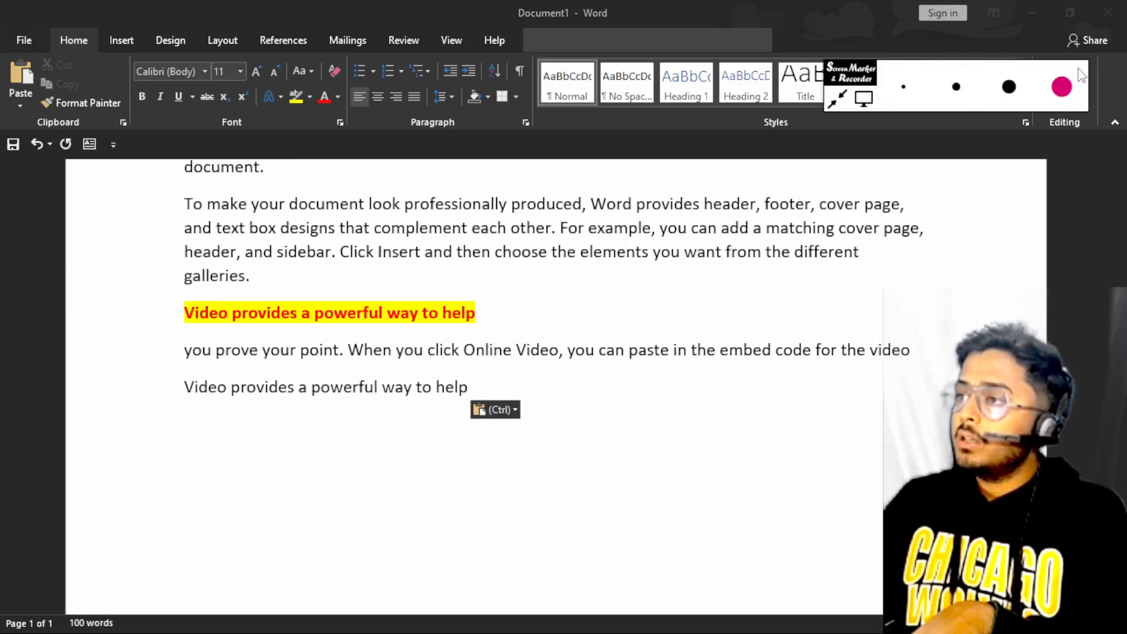
left_click(902, 87)
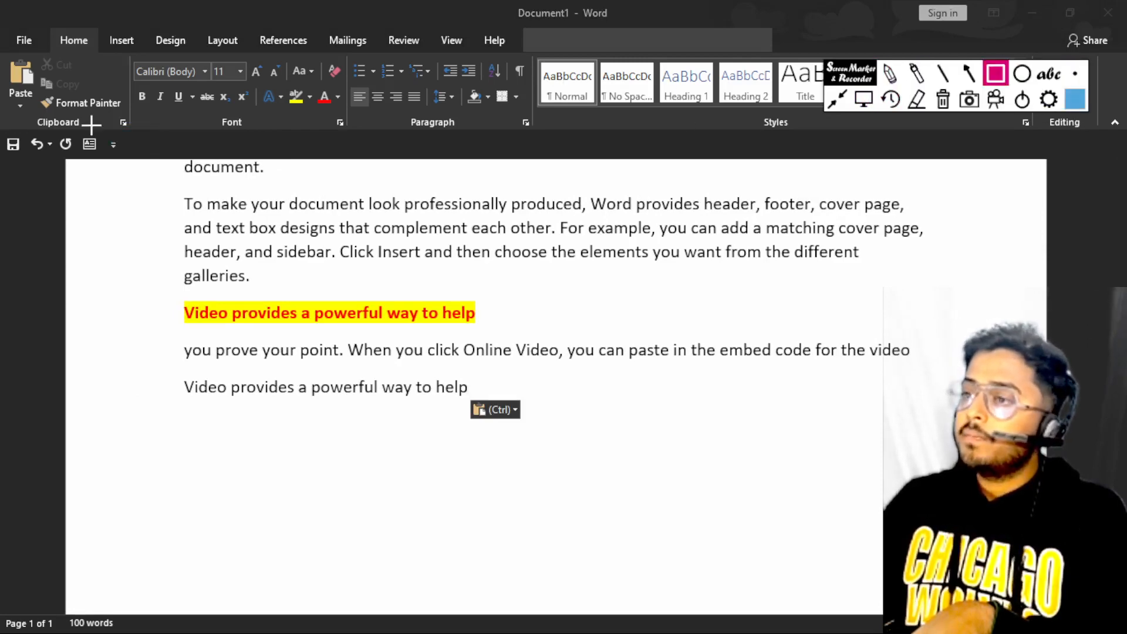
mouse_move(102, 108)
left_mouse_down()
mouse_move(153, 132)
mouse_move(141, 136)
left_mouse_up()
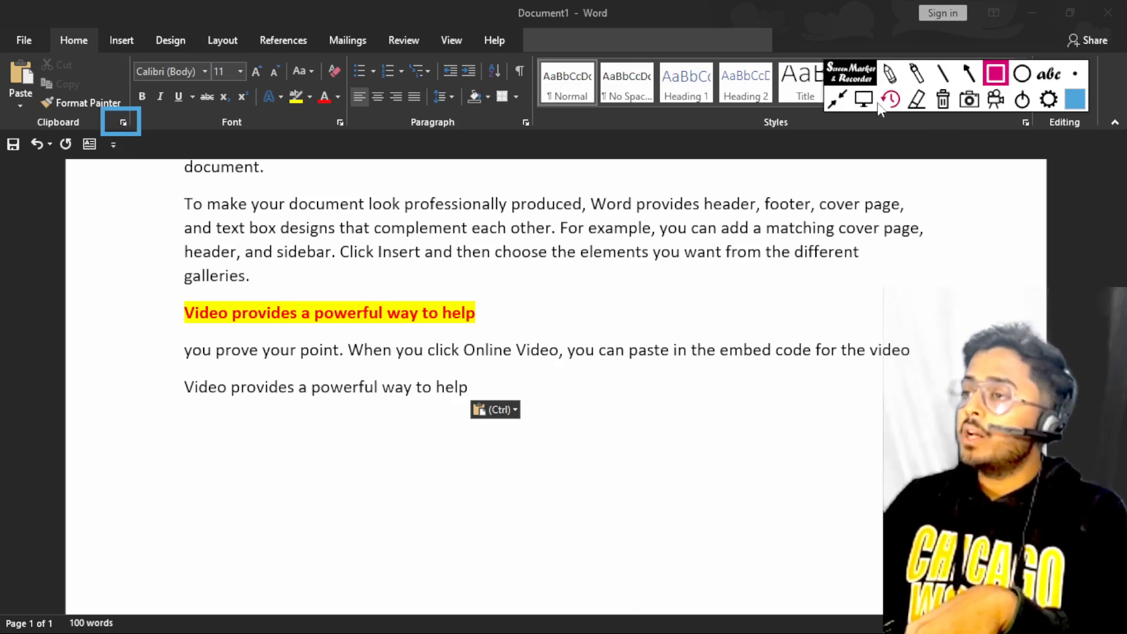
left_click(863, 99)
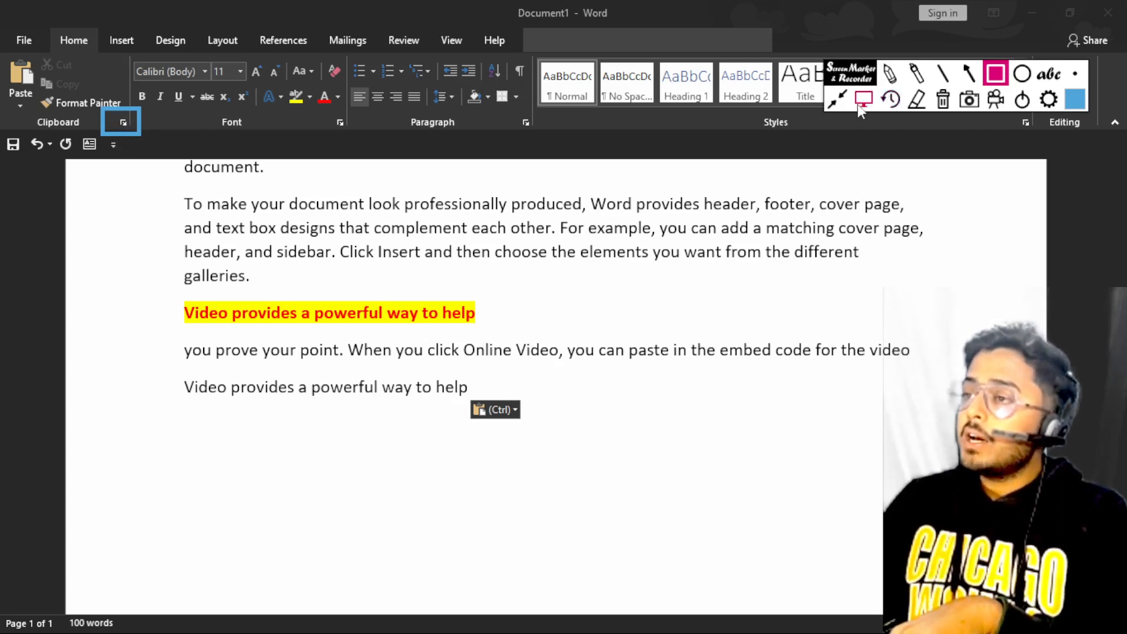
Step: Open the Clipboard pane, clear all its collected items and close the pane
left_click(123, 122)
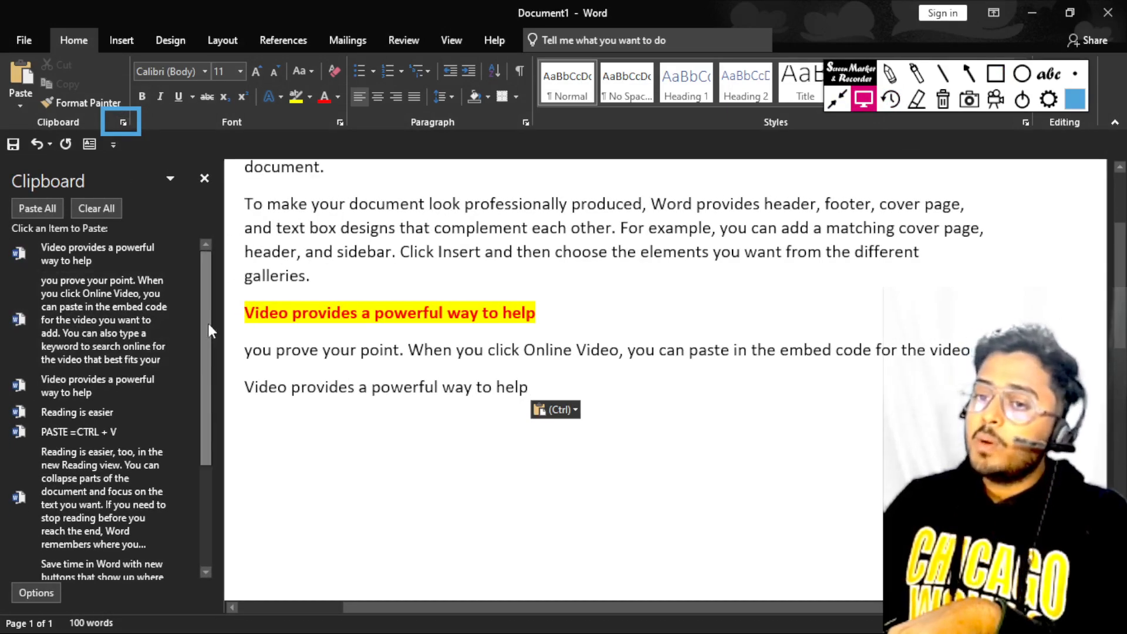
mouse_move(208, 323)
left_mouse_down()
mouse_move(200, 421)
mouse_move(210, 304)
left_mouse_up()
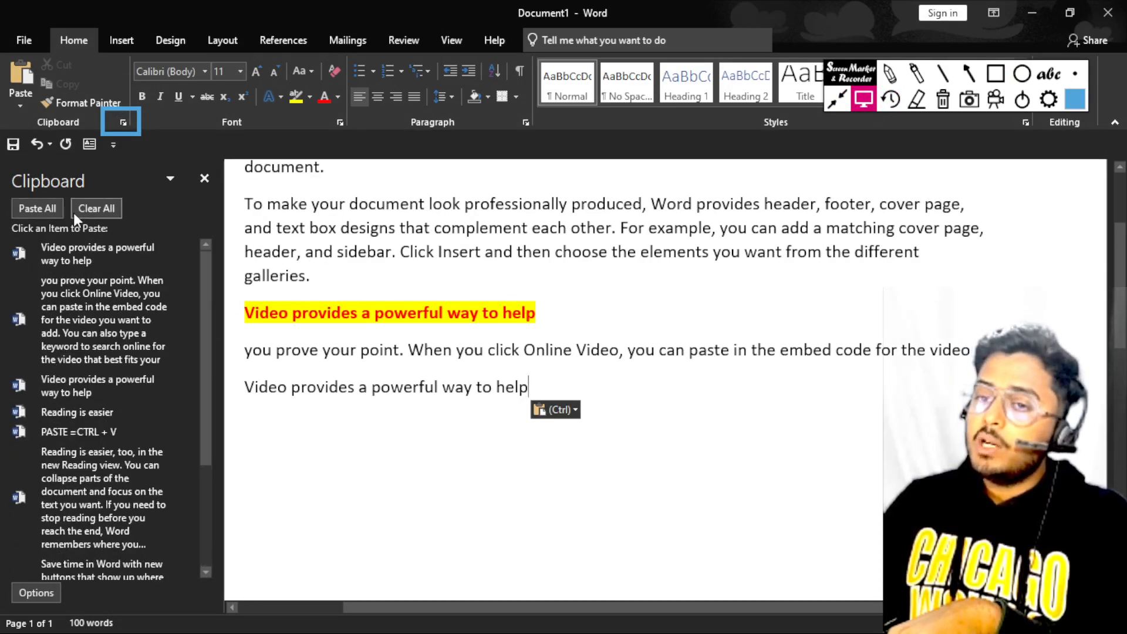
left_click(95, 209)
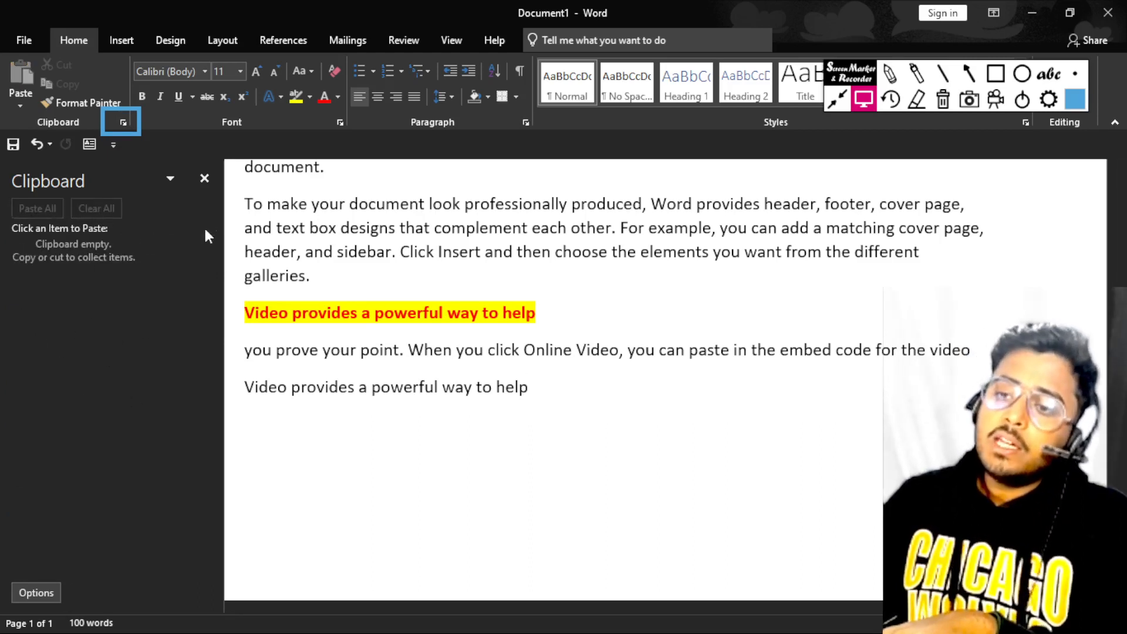
left_click(205, 179)
Step: Copy four lines separately: "you want to add…", "and text box designs…", the highlighted "Video provides…" line and its plain copy
scroll(376, 305, "up", 2)
scroll(279, 278, "down", 3)
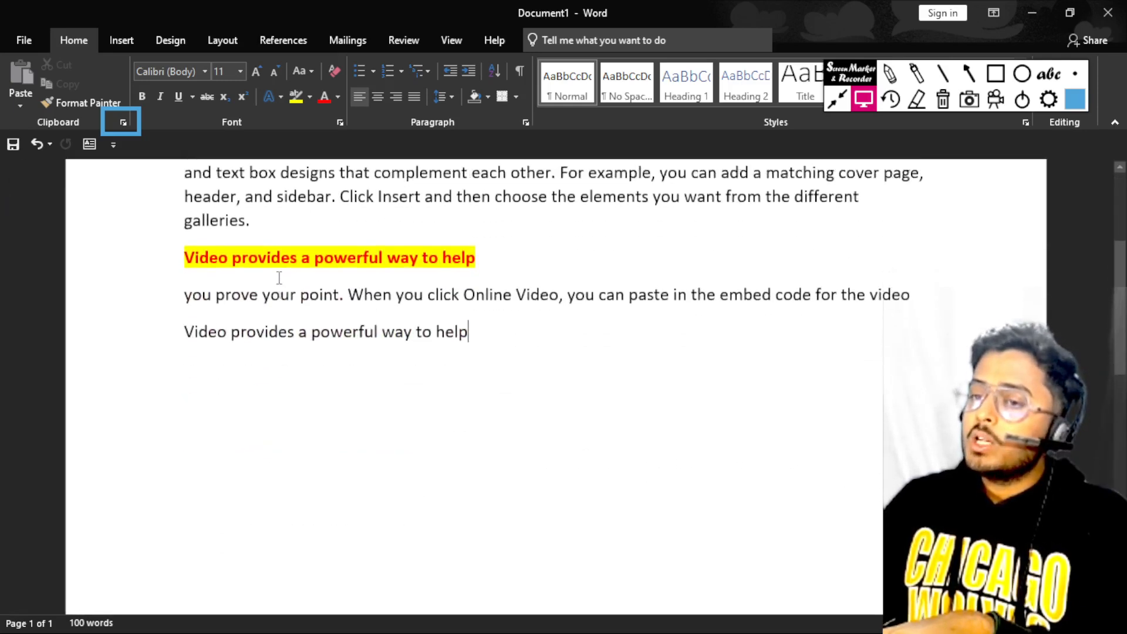
scroll(279, 277, "up", 2)
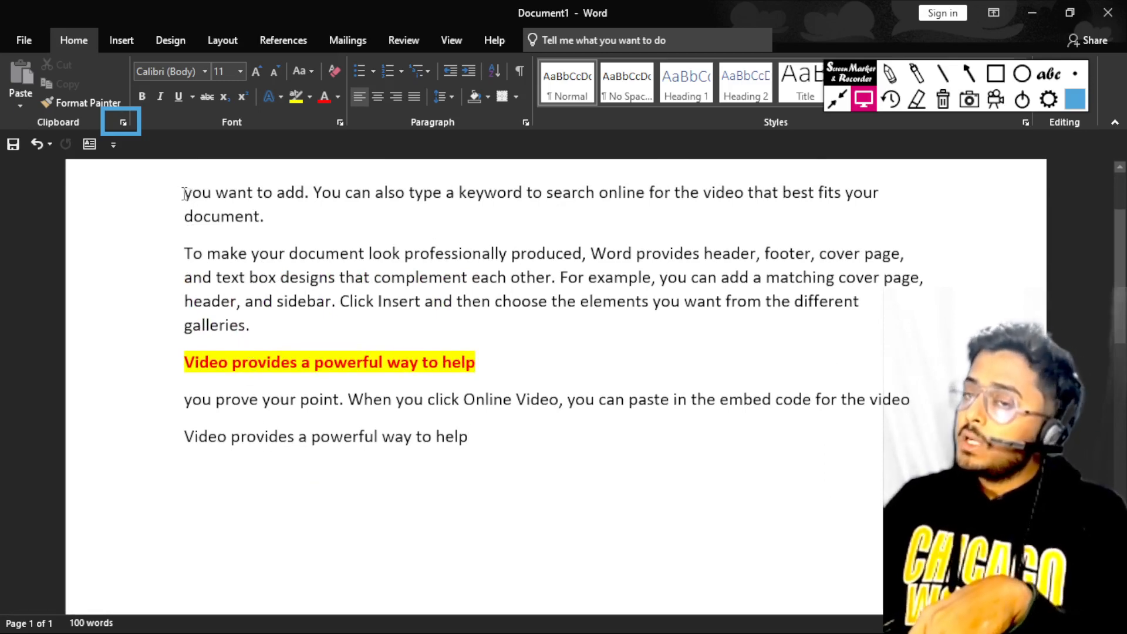
left_click_drag(183, 194, 904, 204)
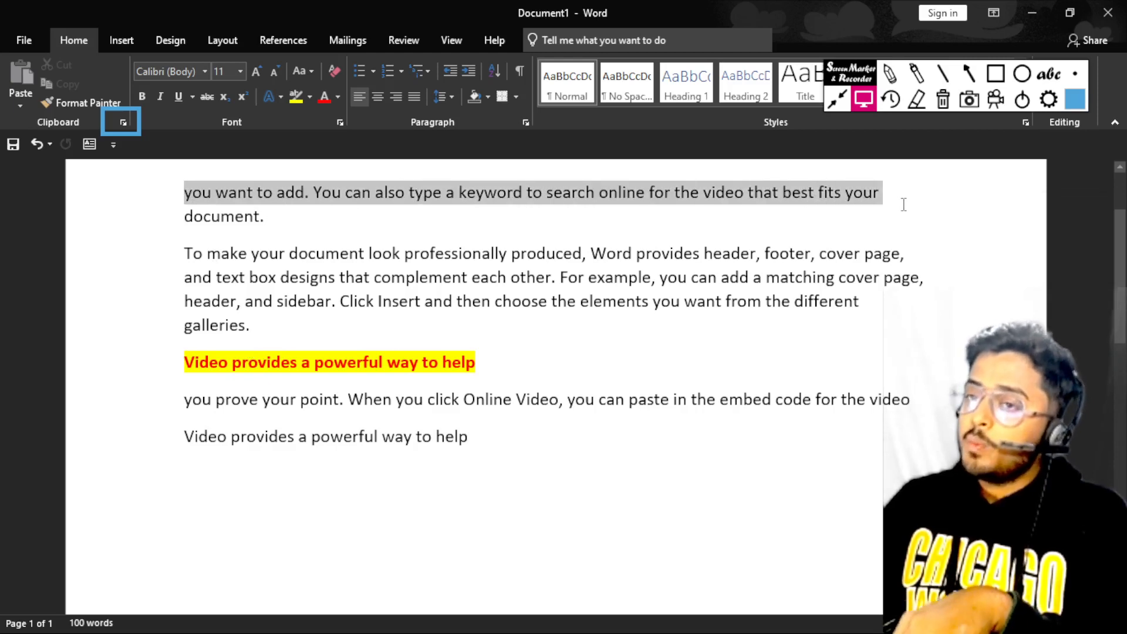
key("ctrl+c")
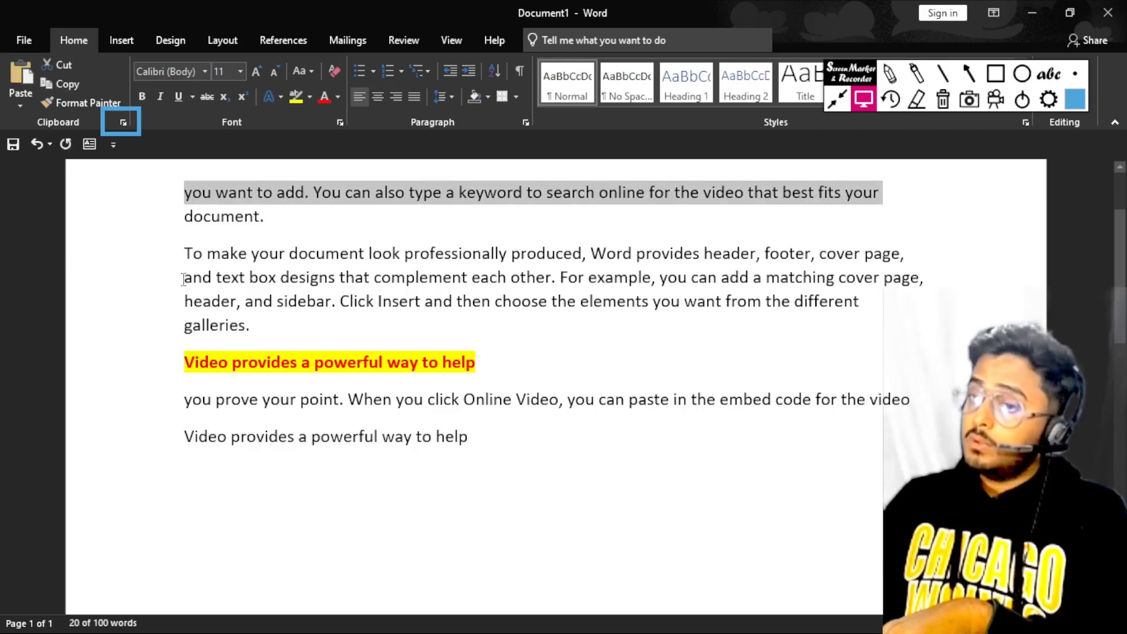
left_click_drag(183, 278, 941, 283)
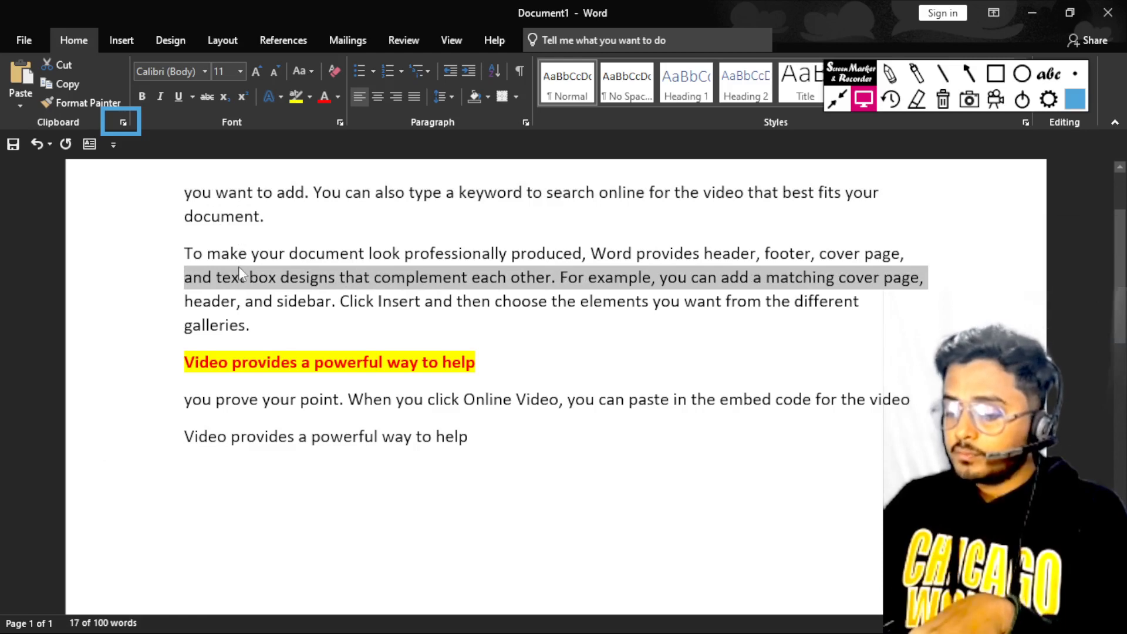
left_click_drag(181, 362, 485, 365)
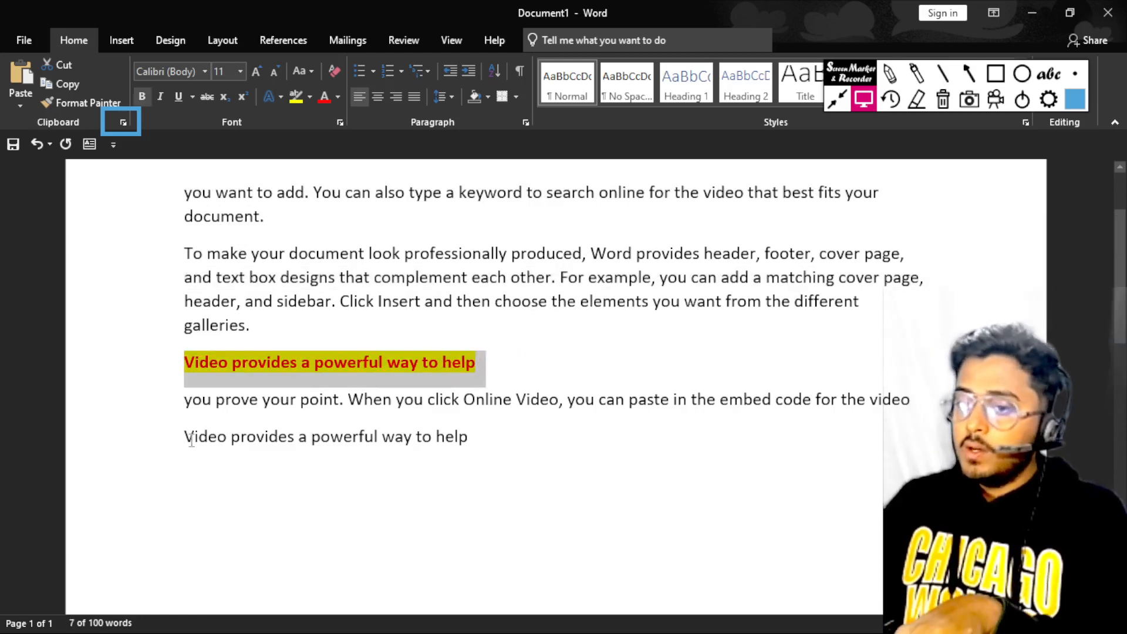
left_click_drag(185, 437, 490, 456)
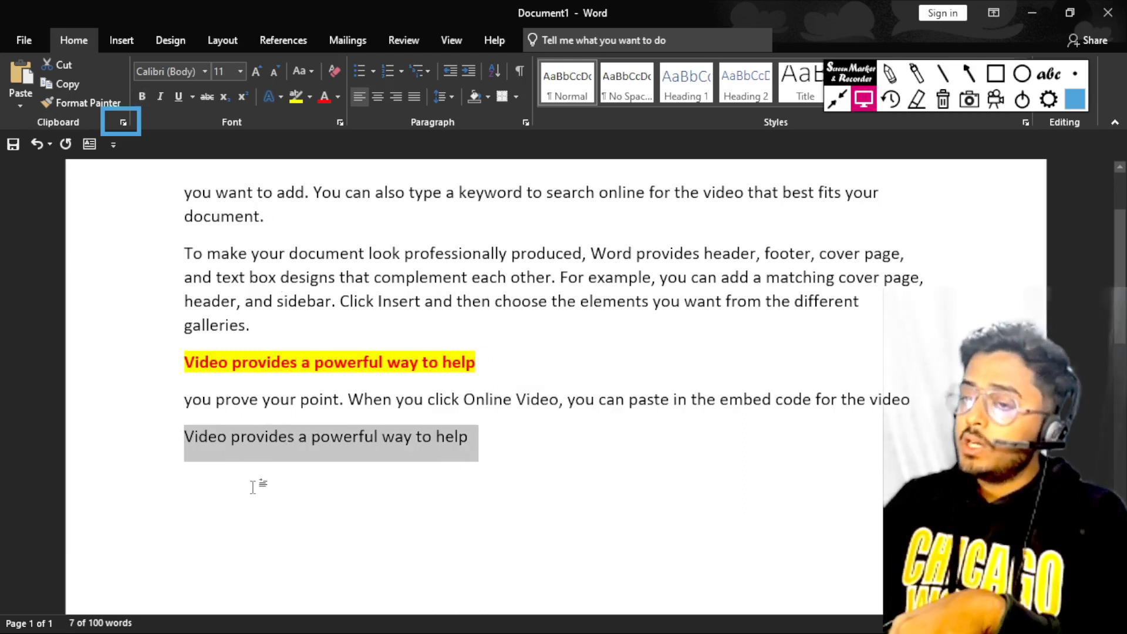
Step: Start a new line below the last text, paste the most recently copied line there and undo the paste
left_click(213, 484)
double_click(196, 484)
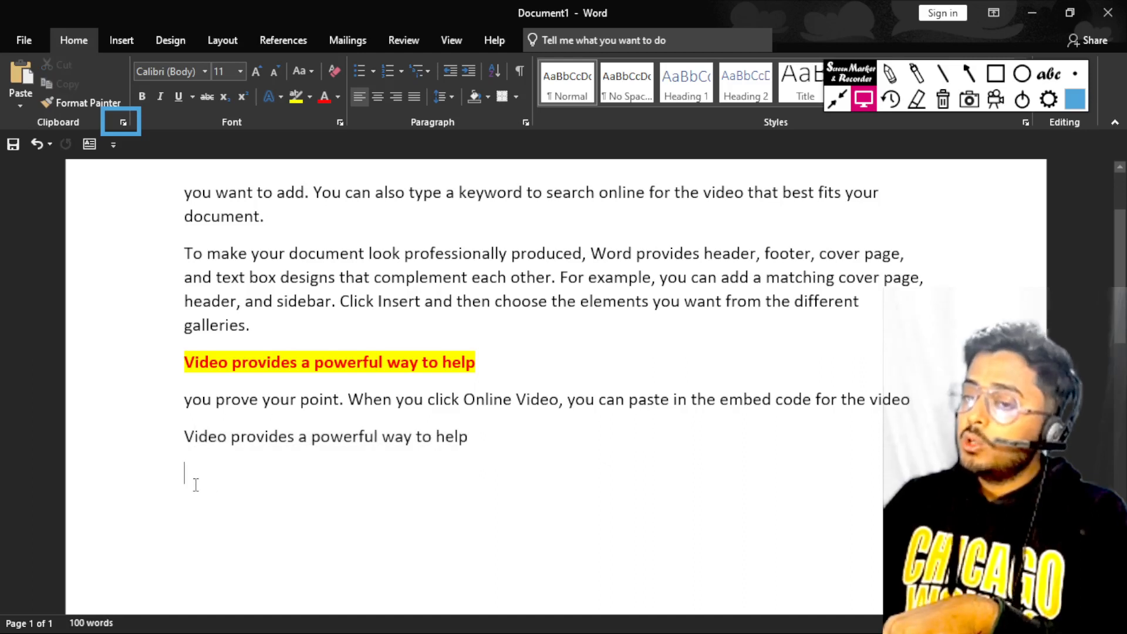
key("ctrl+v")
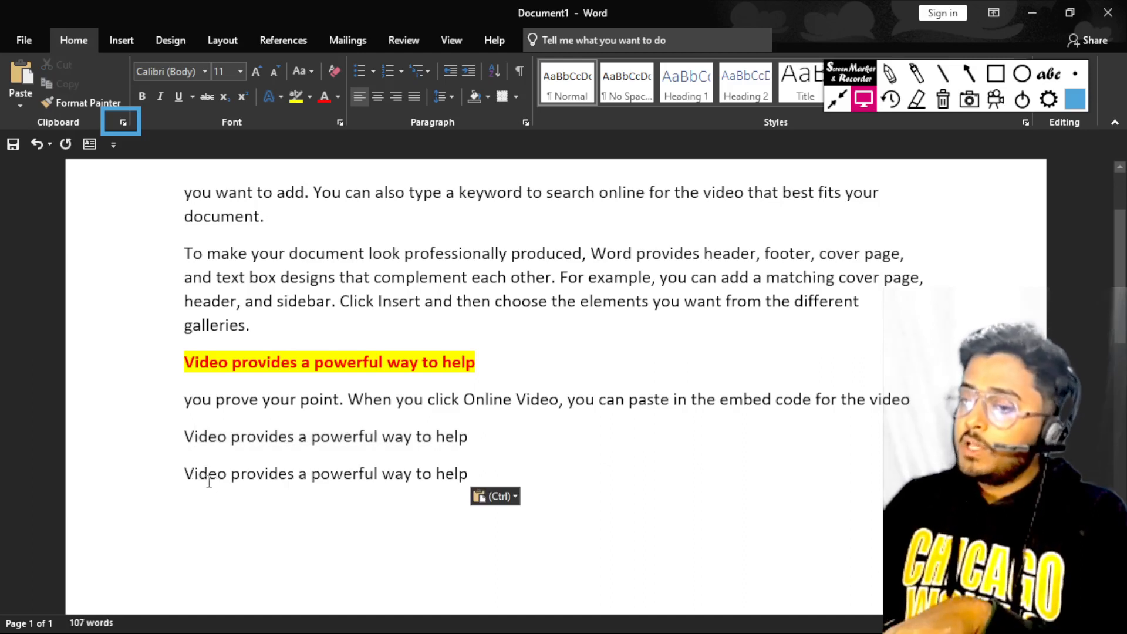
key("ctrl+z")
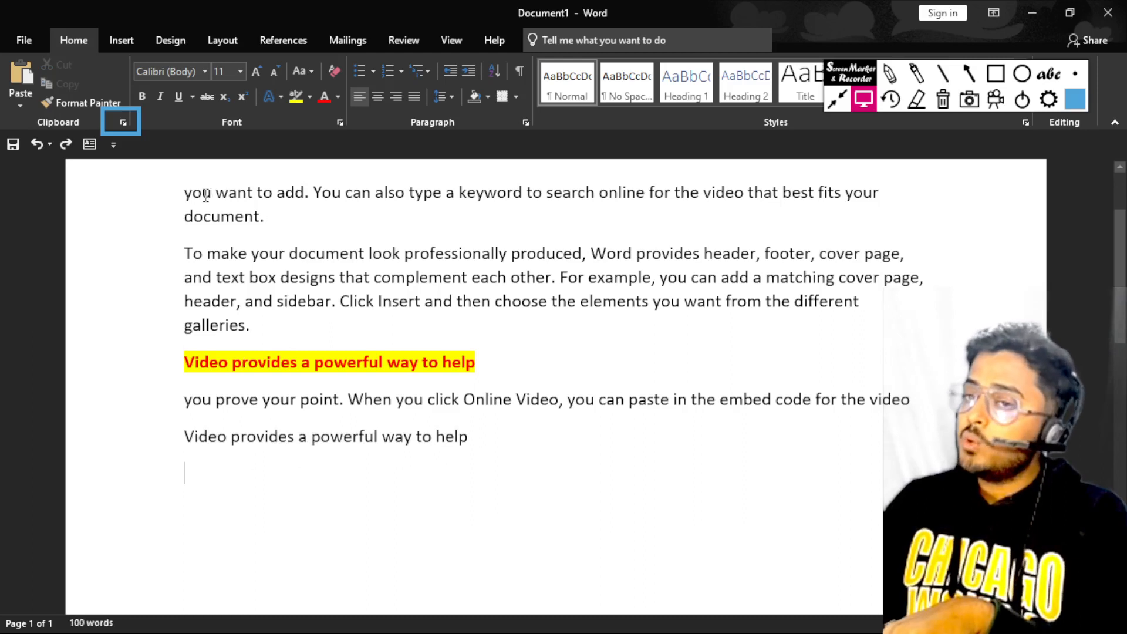
Step: Open the Clipboard pane and insert the plain "Video provides…", "and text box designs…" and "you want to add…" items at the document's end
left_click(123, 122)
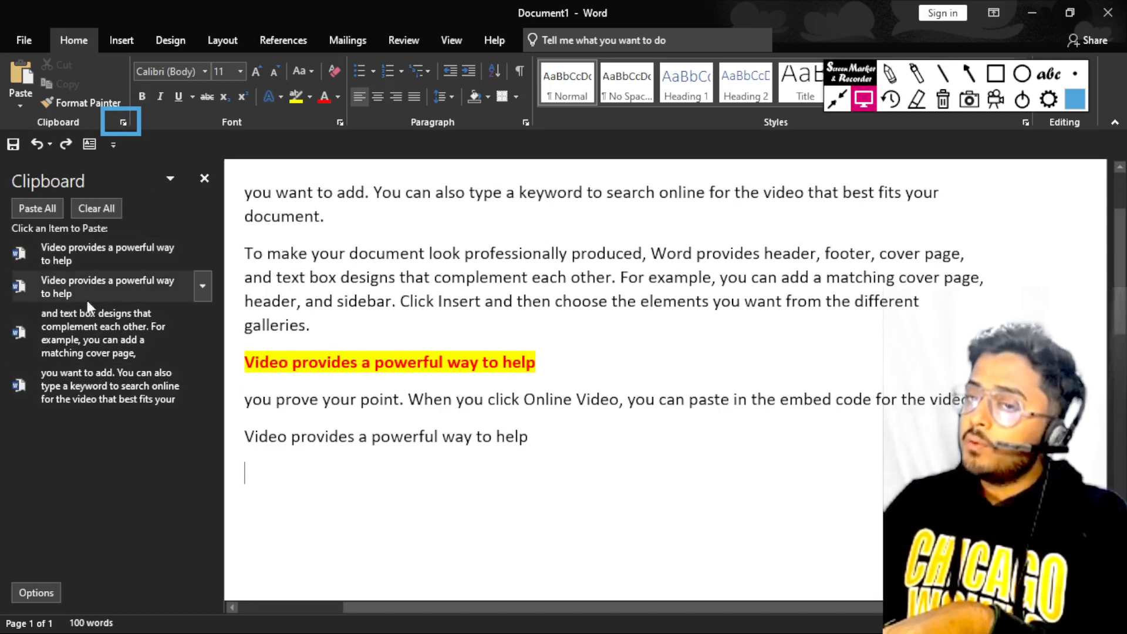
left_click(76, 257)
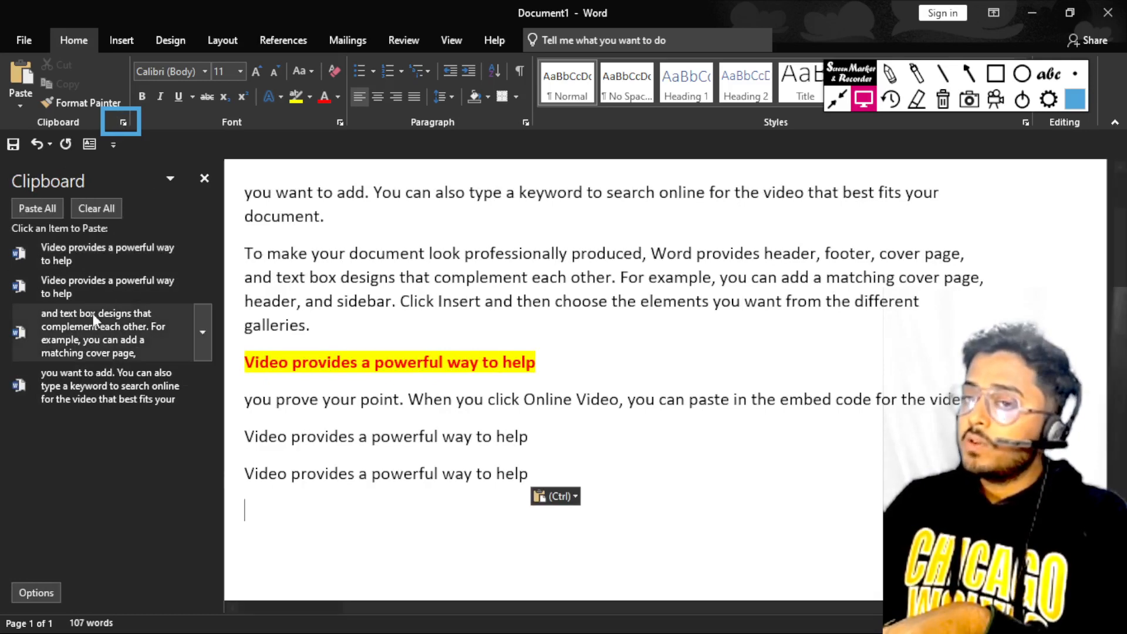
left_click(72, 328)
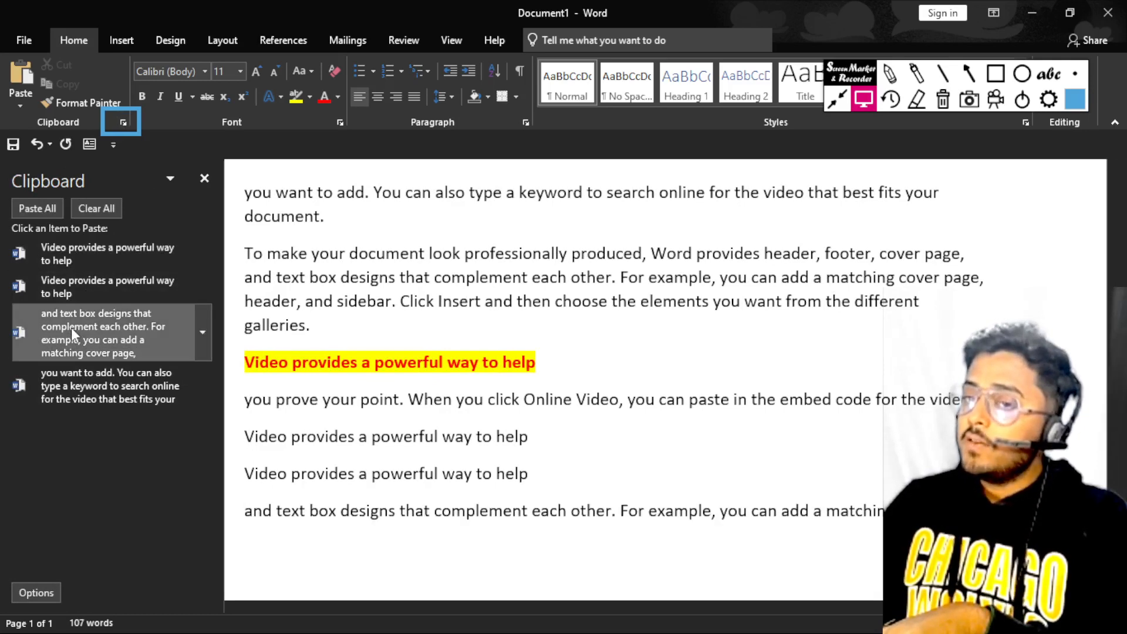
left_click(80, 378)
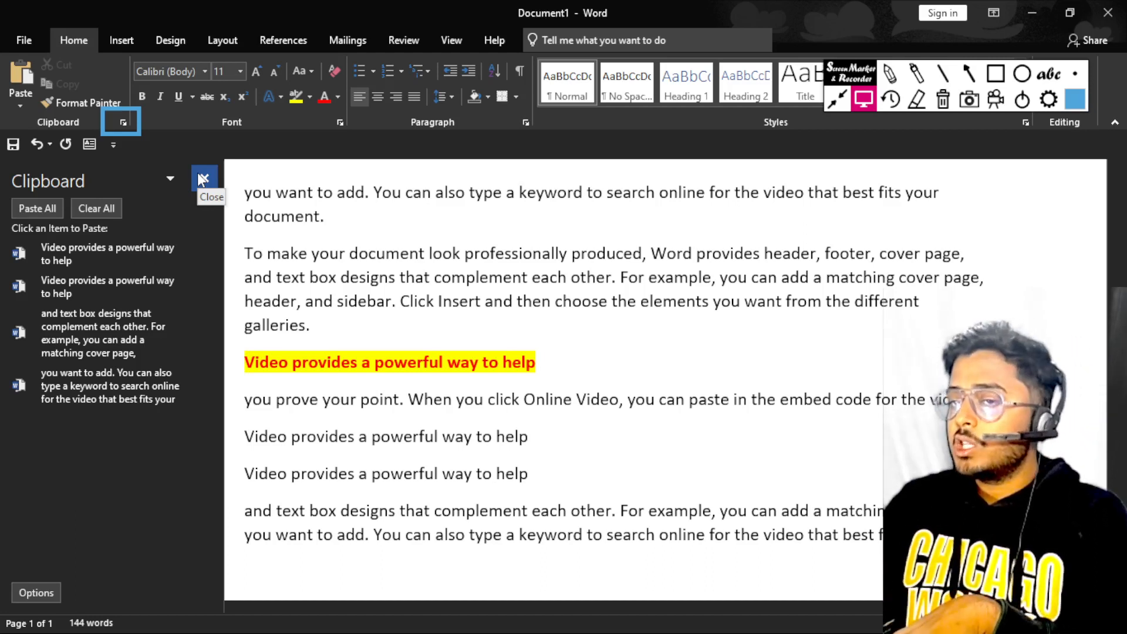
Step: Clear all collected clipboard items, and copy "To make your document" and the highlighted "Video provides a powerful way to help" line separately
left_click(100, 207)
left_click_drag(248, 253, 429, 254)
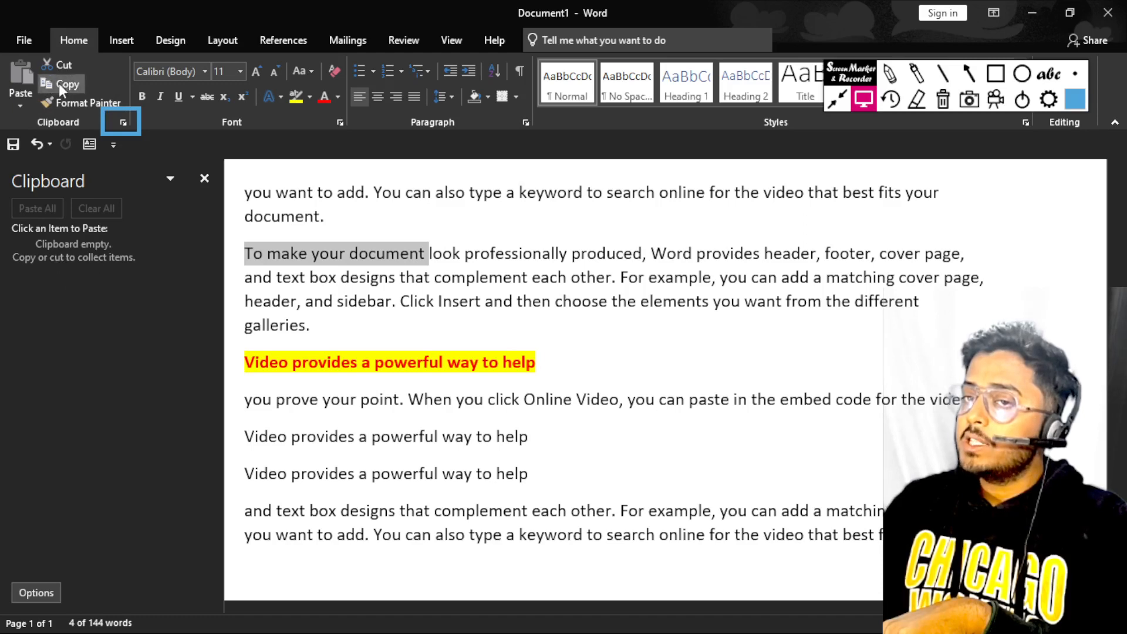
left_click(58, 83)
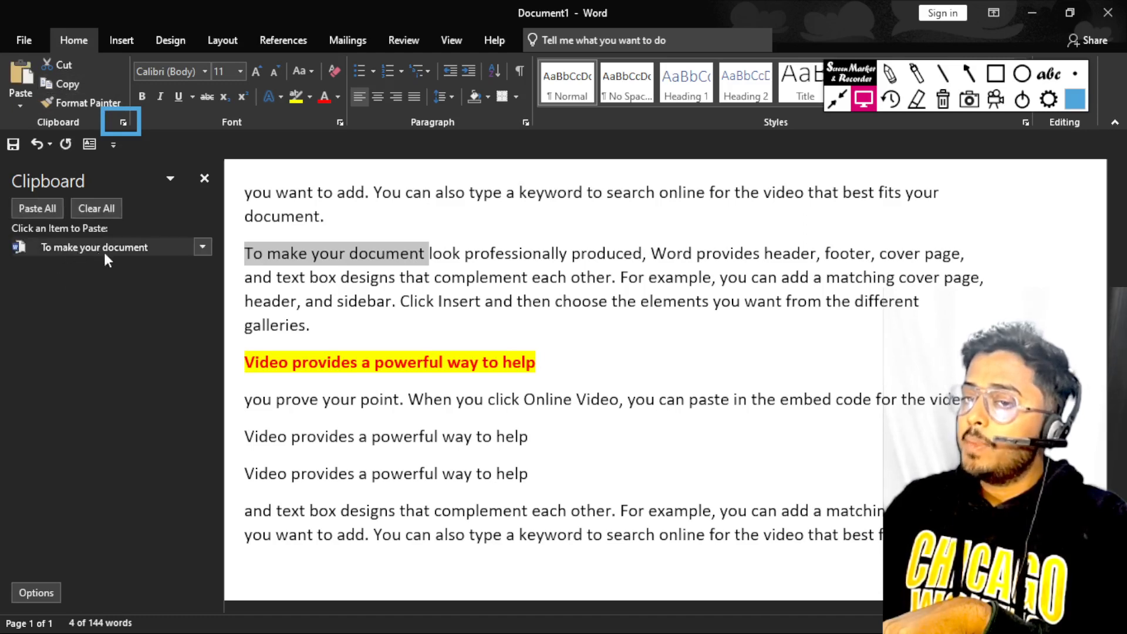
left_click_drag(252, 359, 558, 366)
left_click(68, 83)
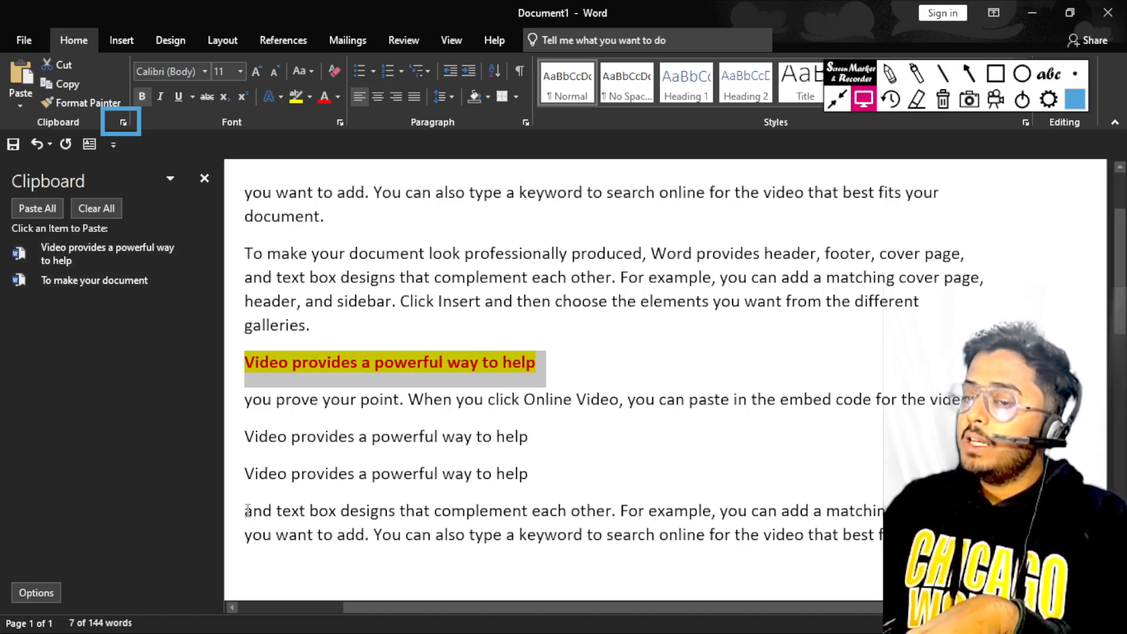
Step: Copy "and text box designs that complement", and insert the three collected clipboard items separately below the document's last line, oldest first
left_click_drag(248, 509, 505, 516)
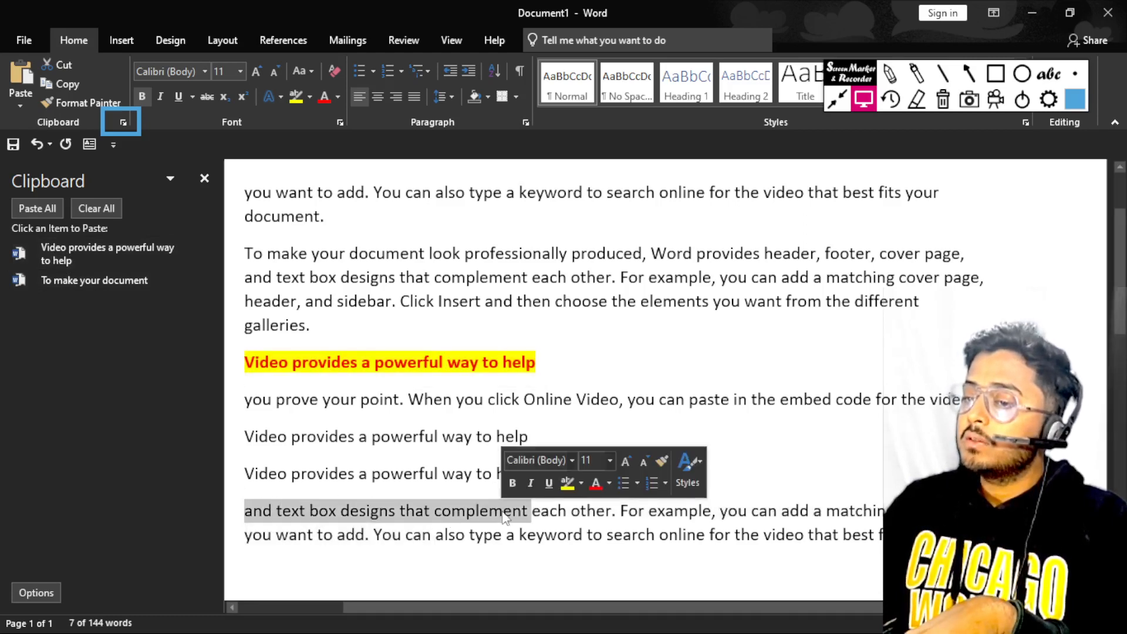
left_click(56, 83)
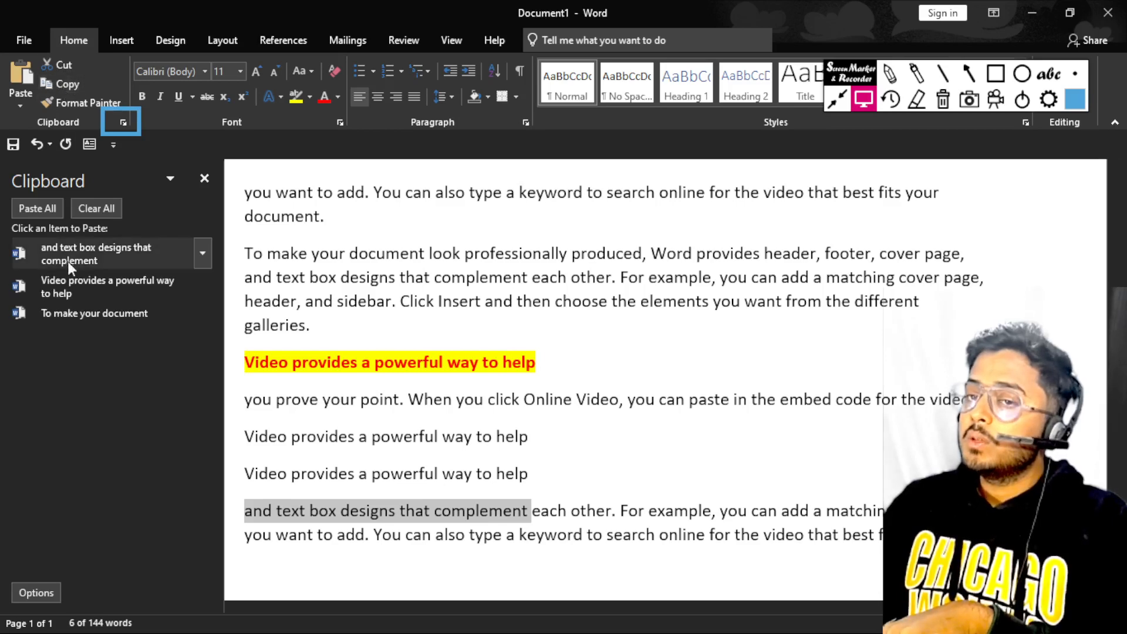
scroll(420, 478, "down", 5)
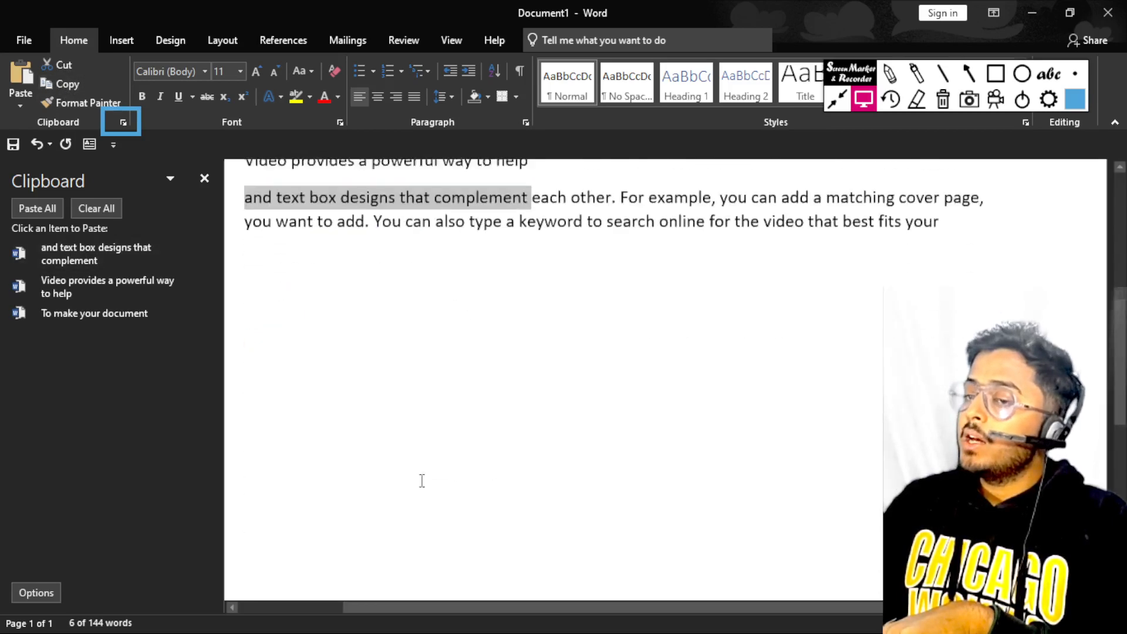
left_click(267, 256)
left_click(263, 238)
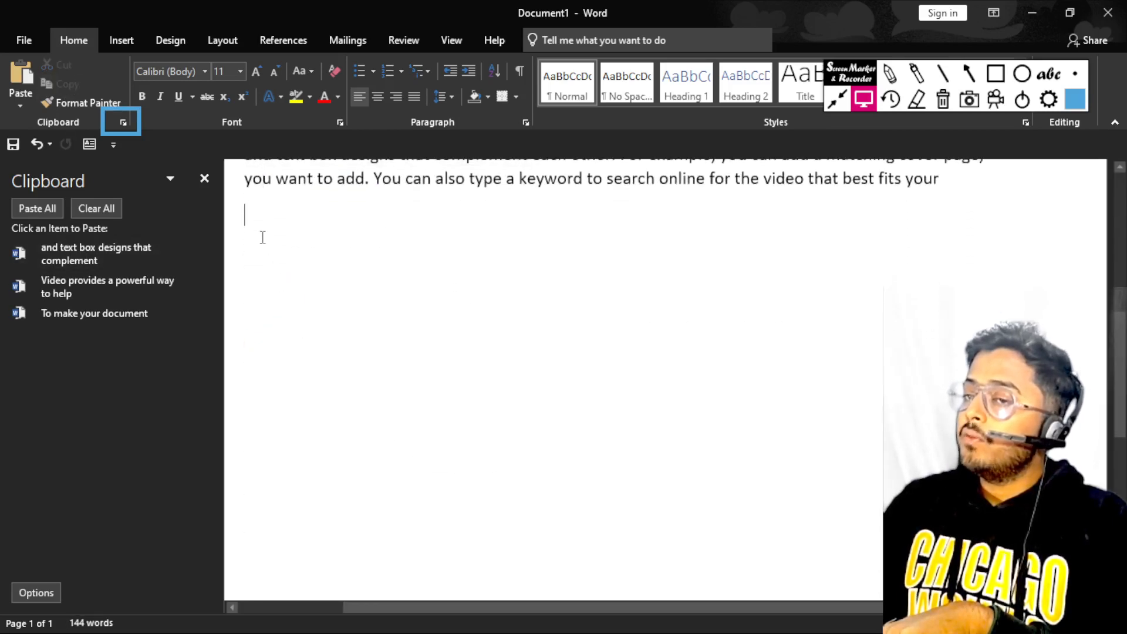
left_click(116, 313)
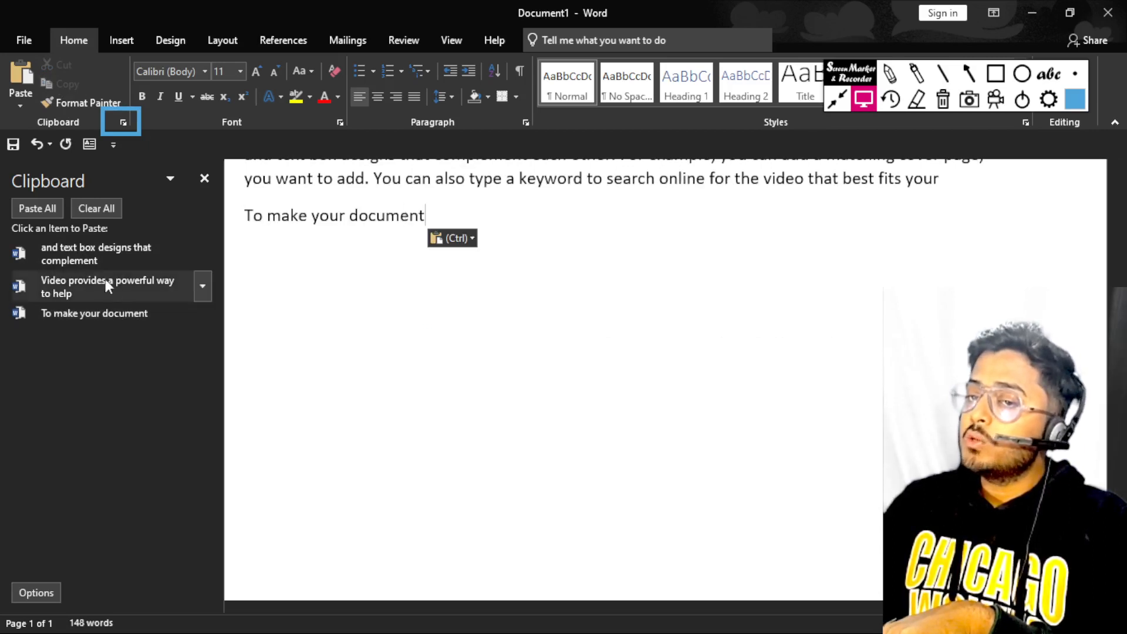
left_click(264, 254)
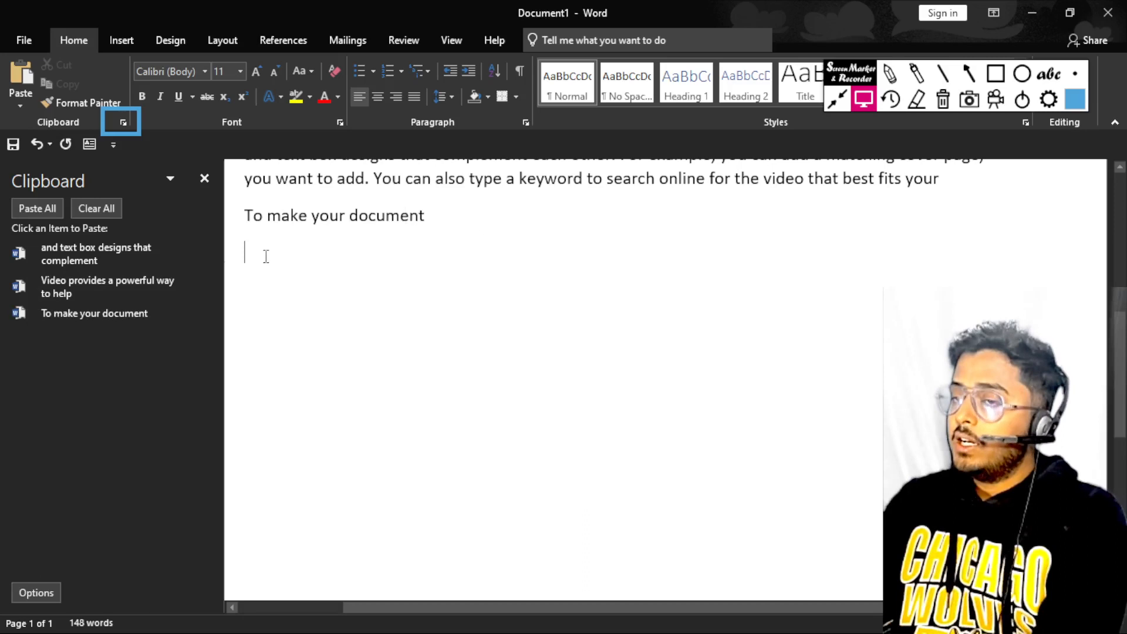
left_click(90, 281)
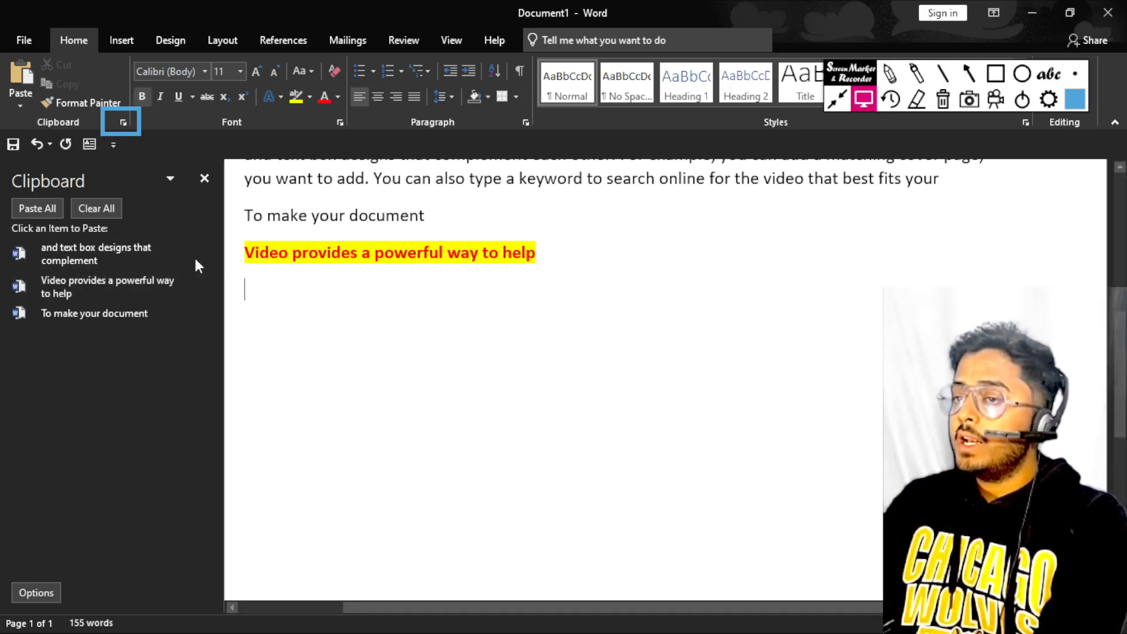
left_click(118, 249)
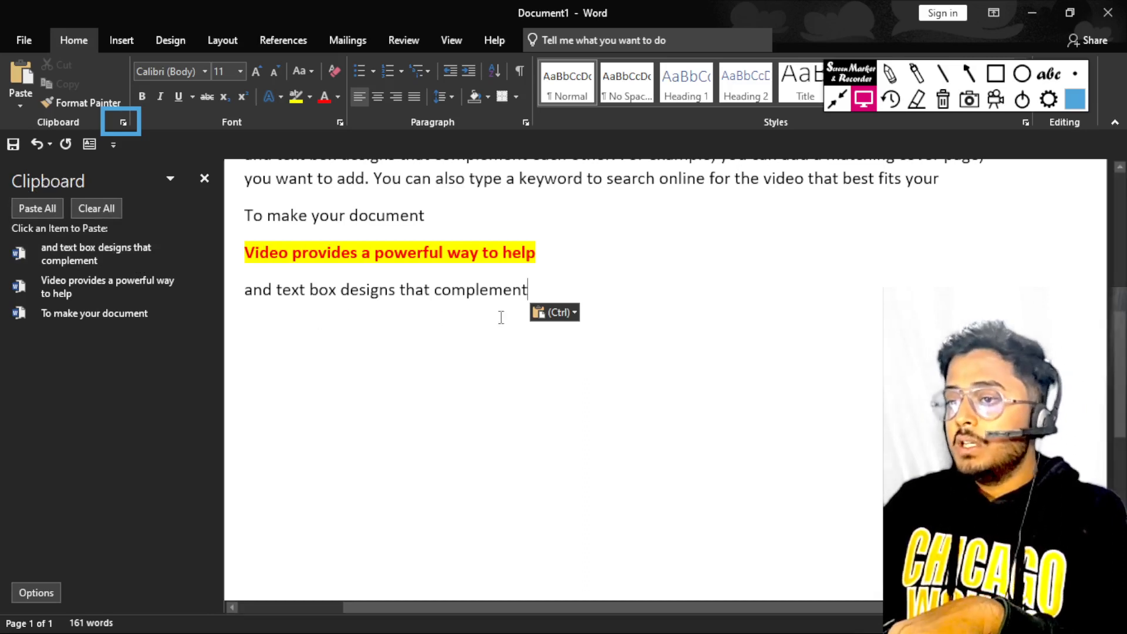
Step: Start a new line, paste all collected clipboard items there at once and close the Clipboard pane
key("Return")
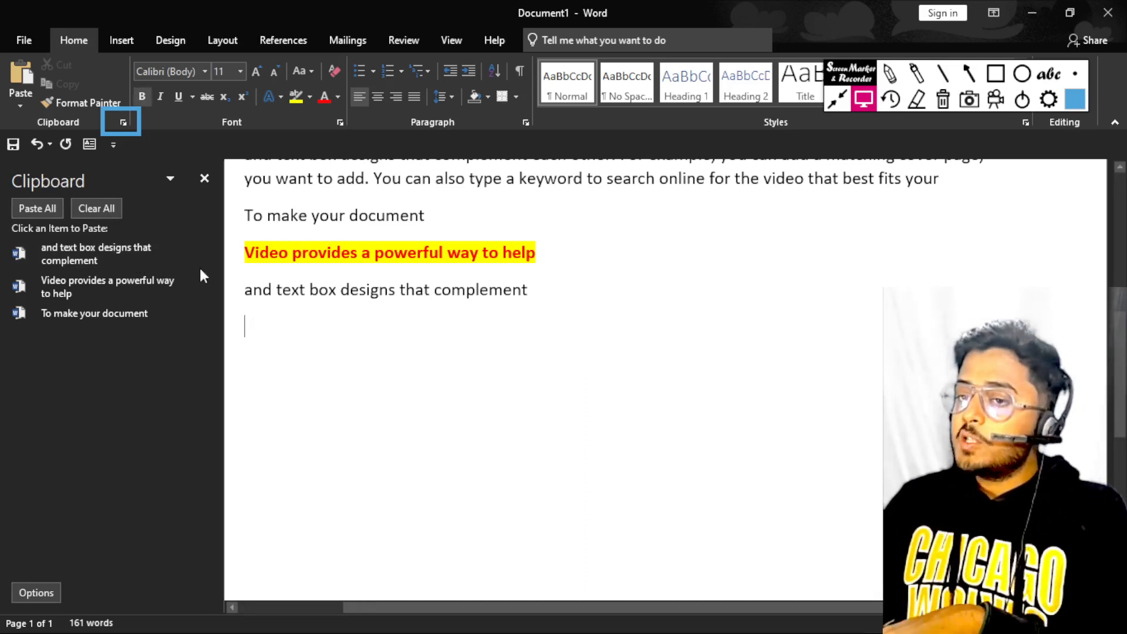
left_click(36, 209)
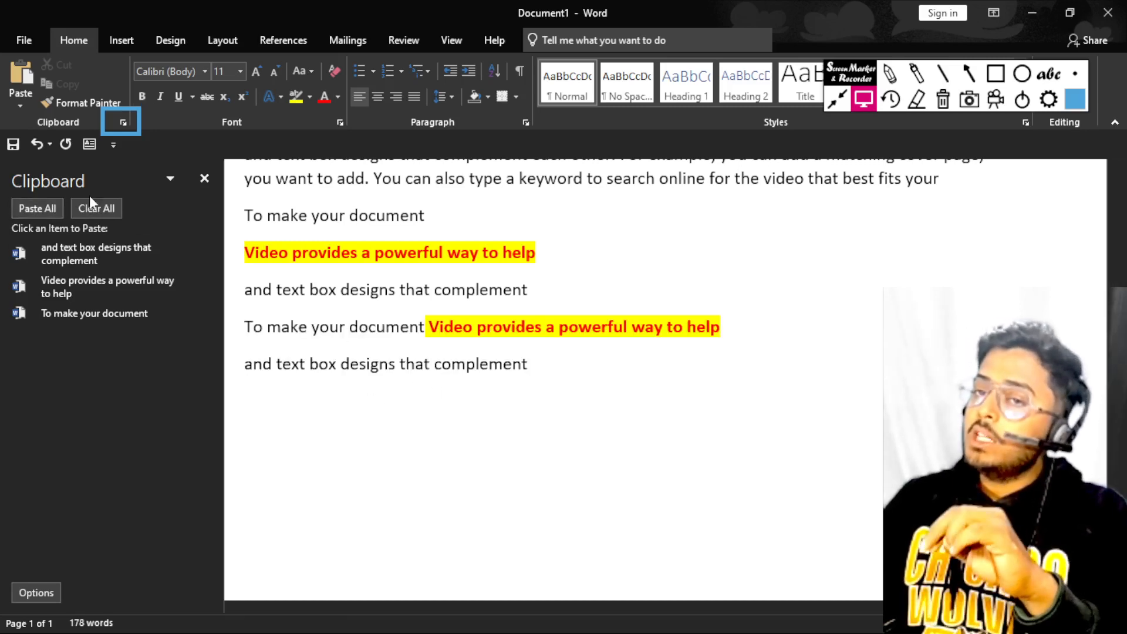
left_click(209, 181)
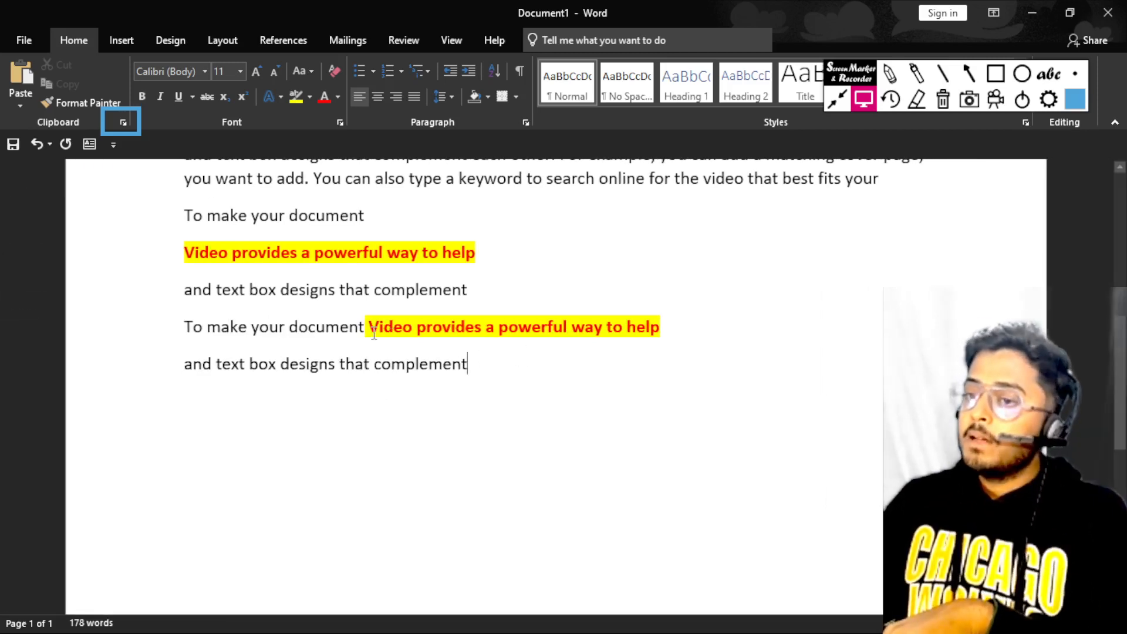
Step: Delete the highlighted "Video provides a powerful way to help" from the last pasted text and make the final letter of "document" there a capital T
left_click_drag(369, 327, 679, 327)
key("Delete")
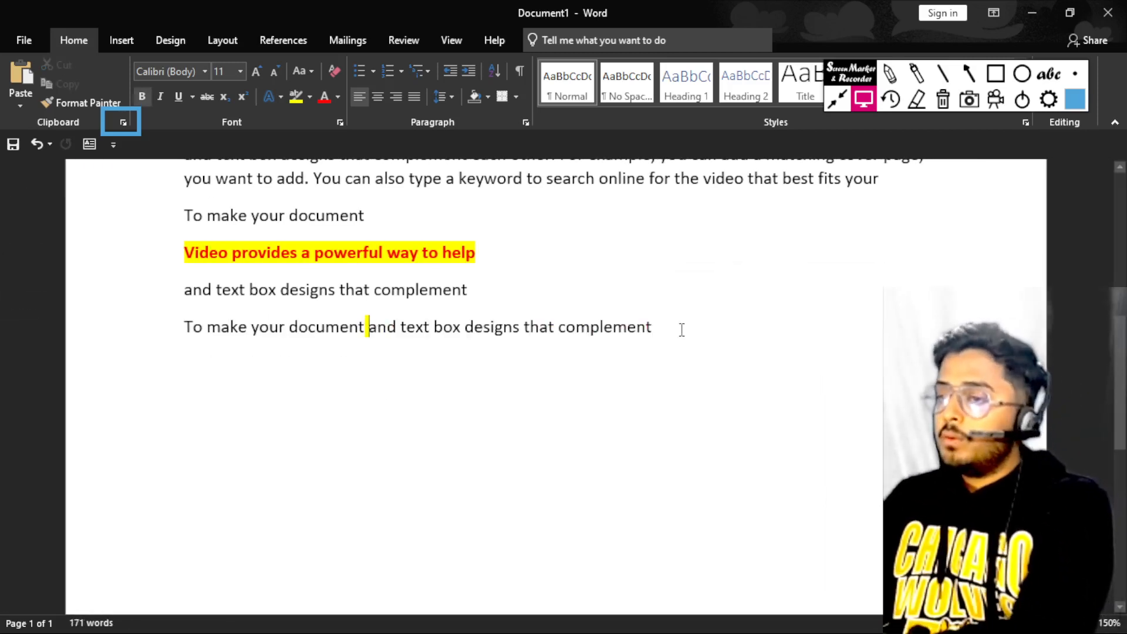
key("BackSpace")
key("BackSpace")
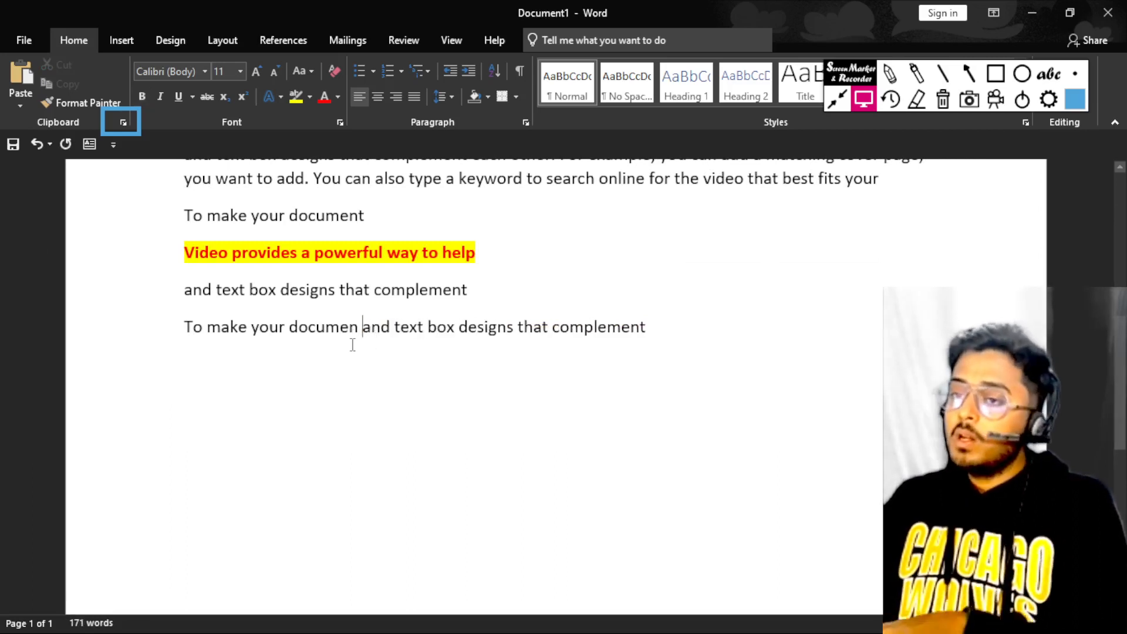
key("BackSpace")
type("T")
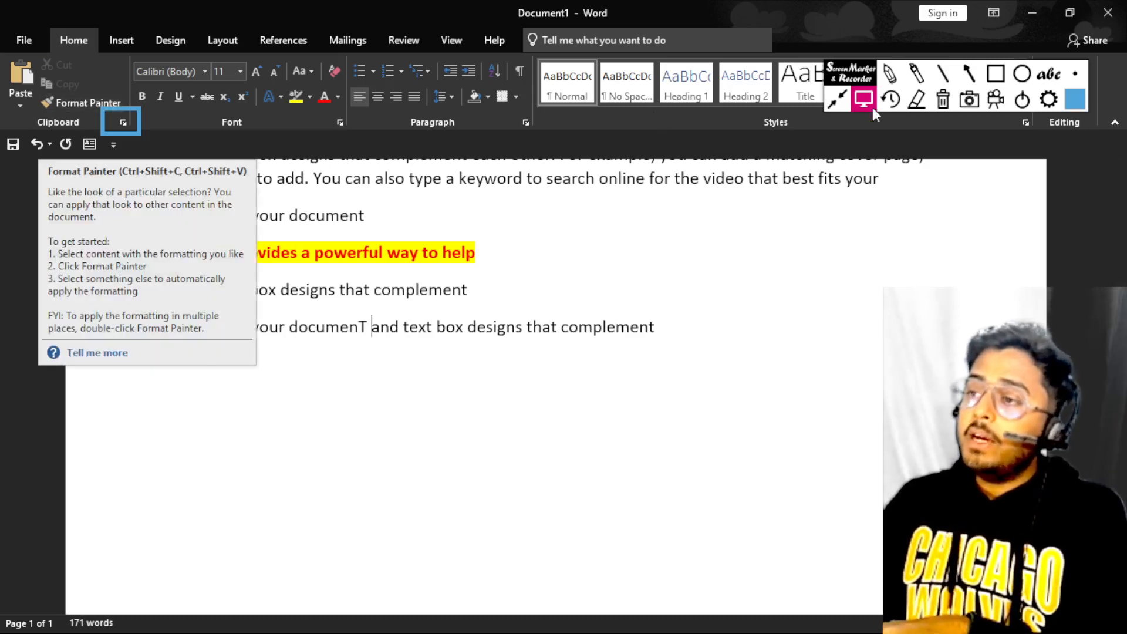
Step: Erase the existing screen annotation and outline the Format Painter command with a blue rectangle using the screen marker
left_click(941, 101)
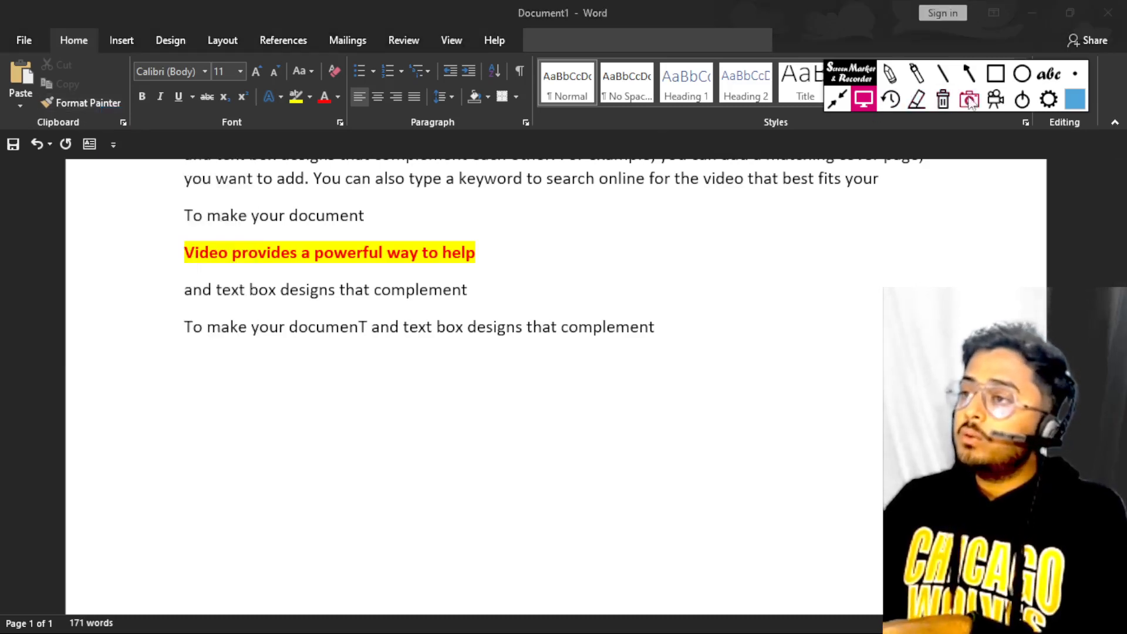
left_click(1022, 75)
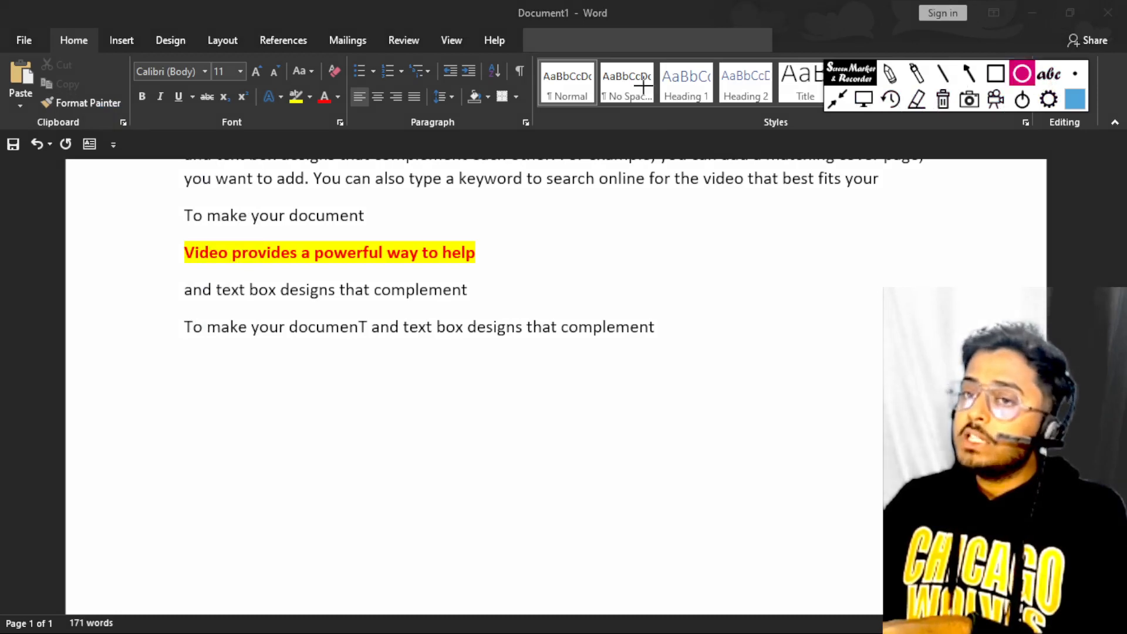
left_click(996, 75)
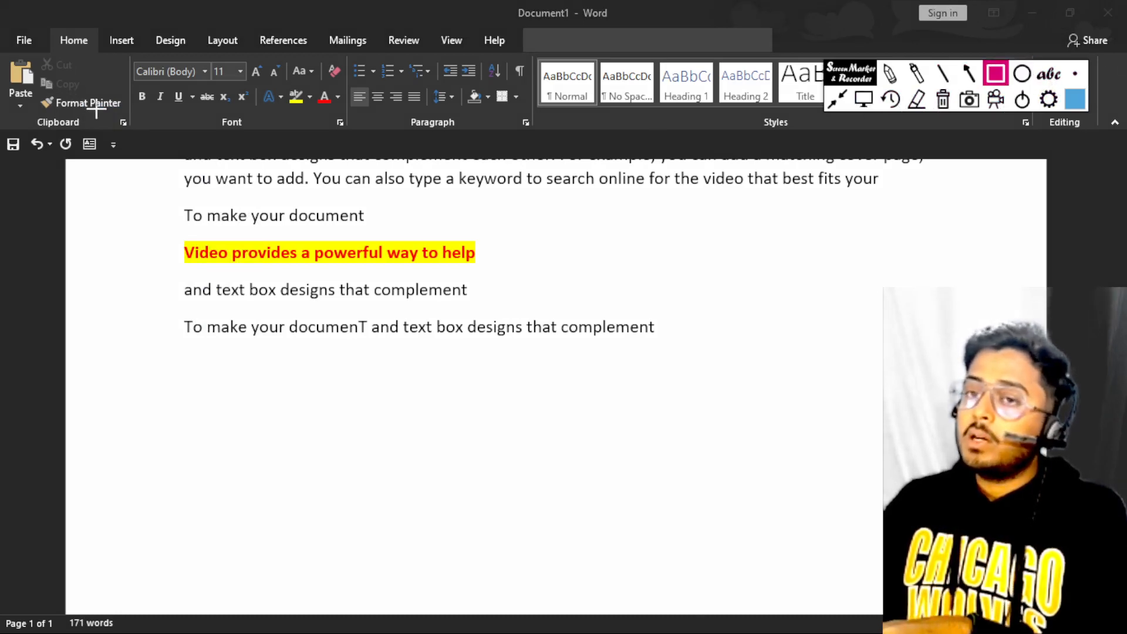
left_click_drag(26, 89, 134, 115)
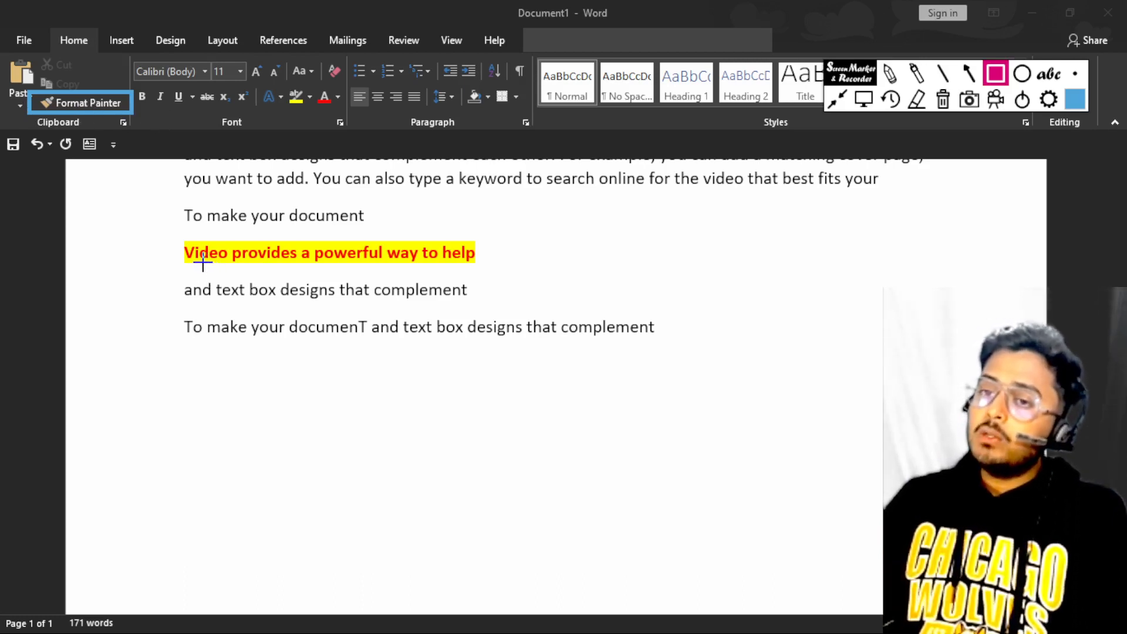
left_click(863, 99)
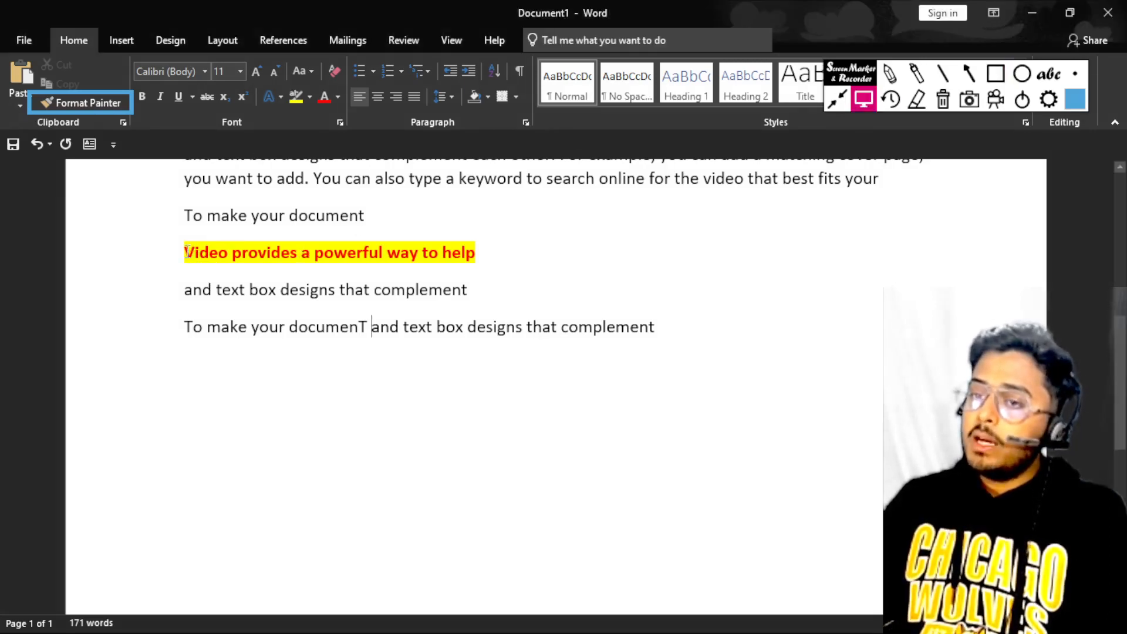
Step: Apply the Algerian font to the highlighted "Video provides a powerful way to help" line near the document's end
left_click_drag(186, 254, 483, 262)
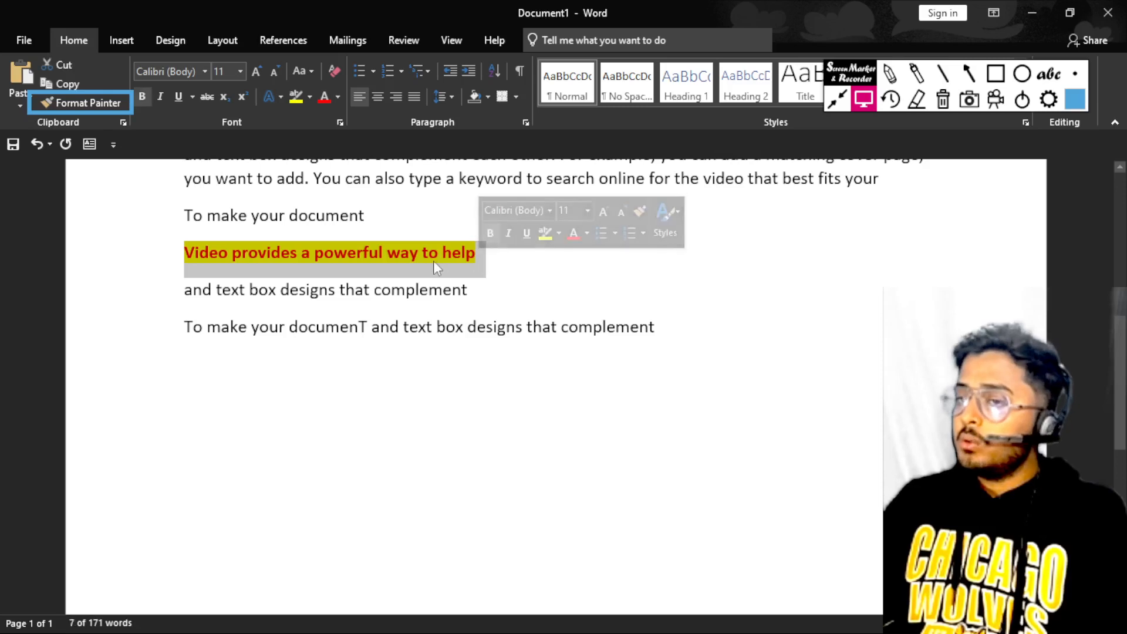
left_click(344, 248)
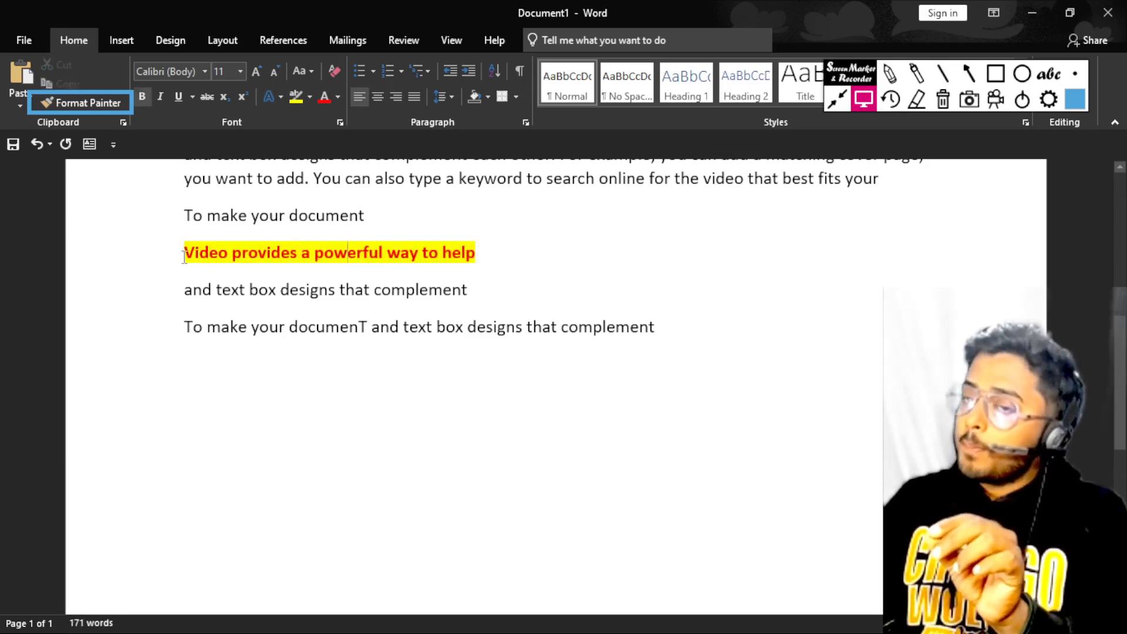
mouse_move(184, 256)
left_mouse_down()
mouse_move(485, 267)
mouse_move(473, 252)
mouse_move(177, 251)
left_mouse_up()
left_click(374, 327)
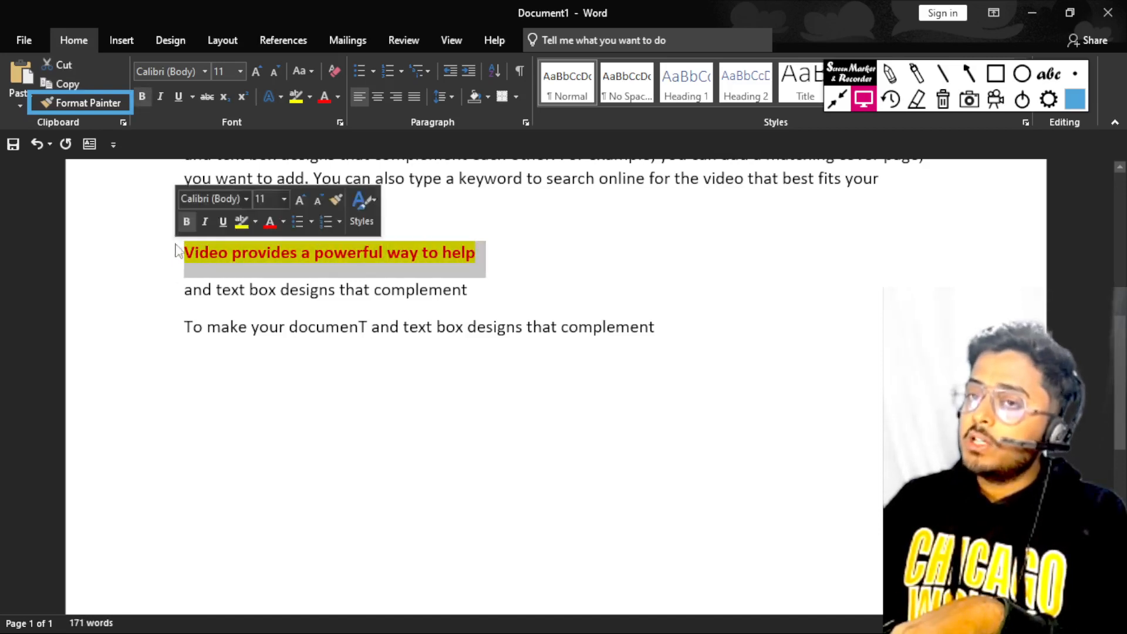
left_click(205, 71)
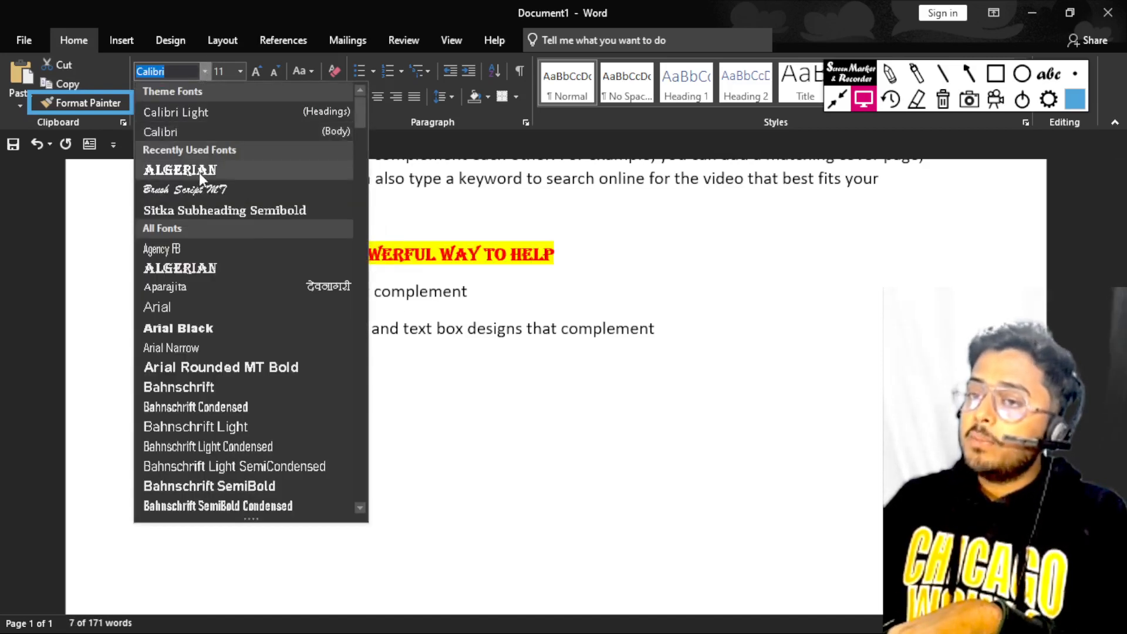
left_click(199, 173)
left_click(318, 302)
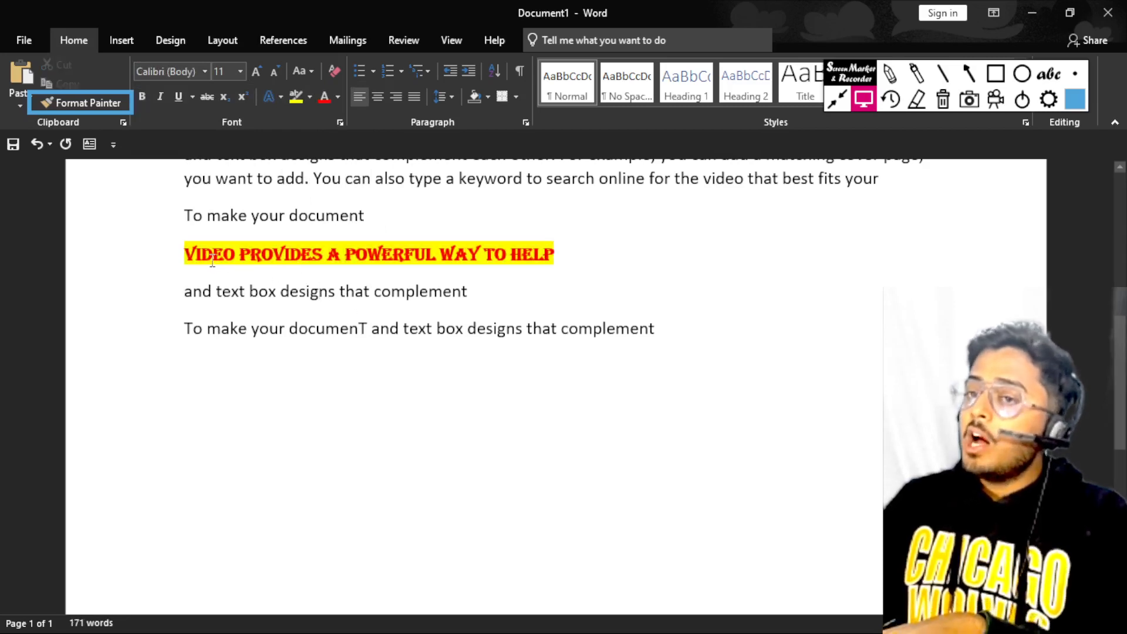
left_click_drag(185, 256, 345, 256)
left_click_drag(263, 330, 653, 332)
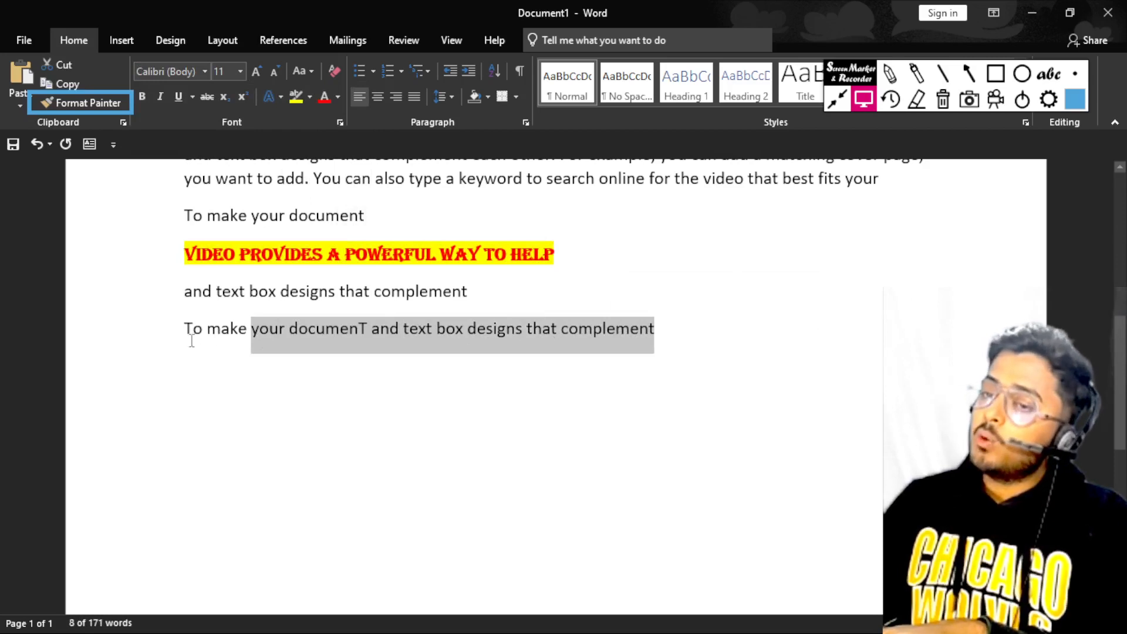
left_click(231, 267)
left_click(342, 254)
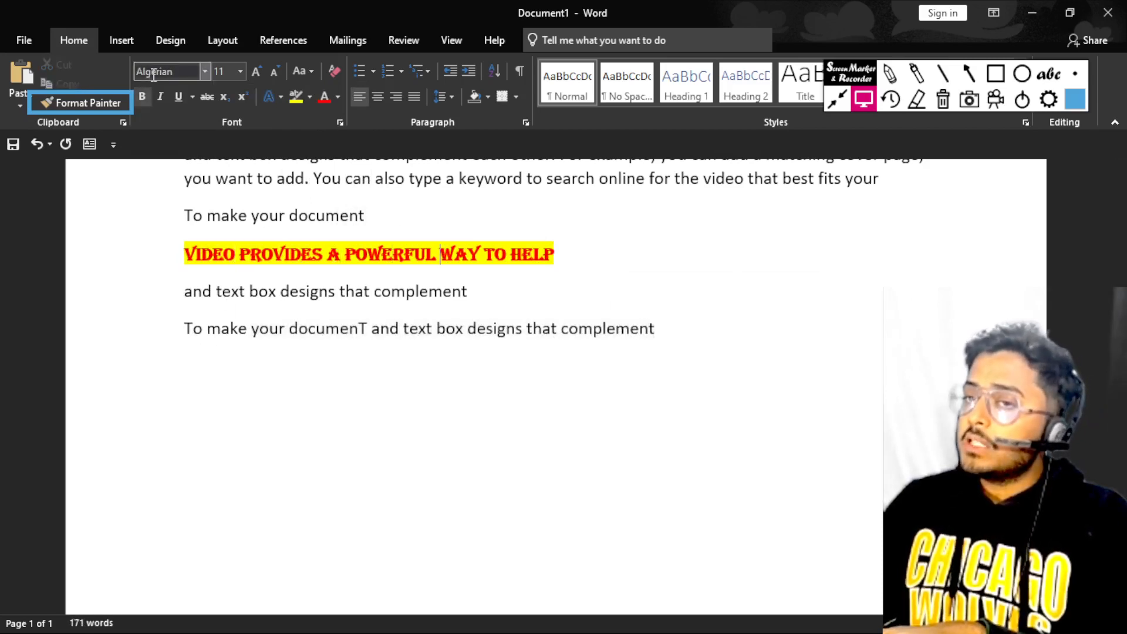
Step: Increase the font size of the highlighted Algerian line to 14
left_click_drag(560, 265, 178, 251)
left_click(256, 71)
left_click(256, 71)
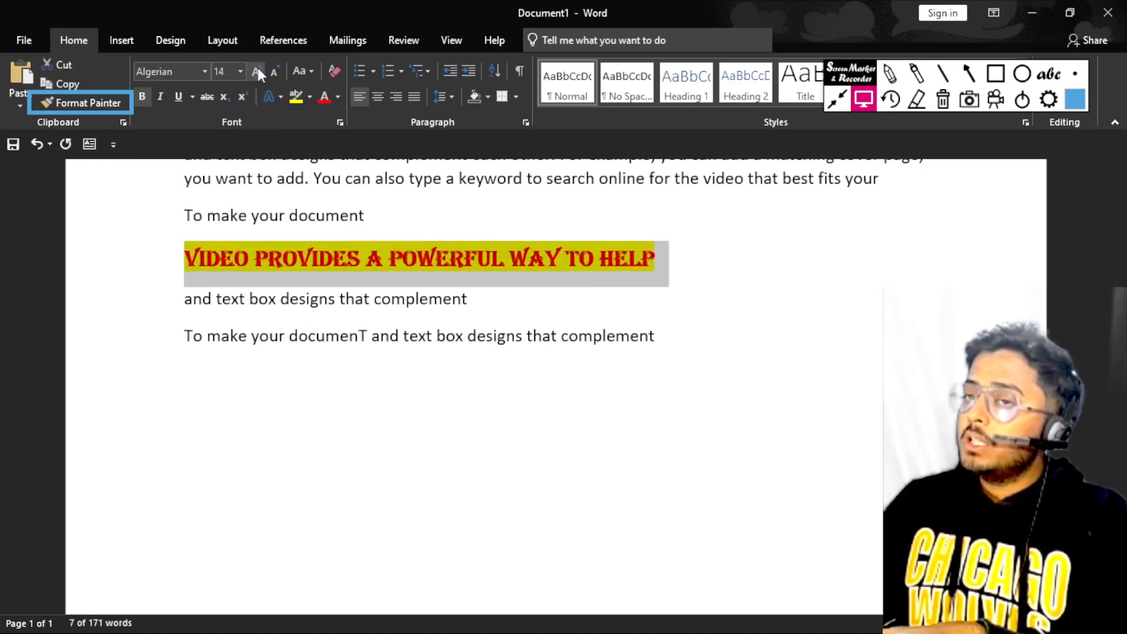
Step: Compare the font and size of the highlighted Algerian line with those of the plain last line
left_click(371, 337)
left_click(296, 258)
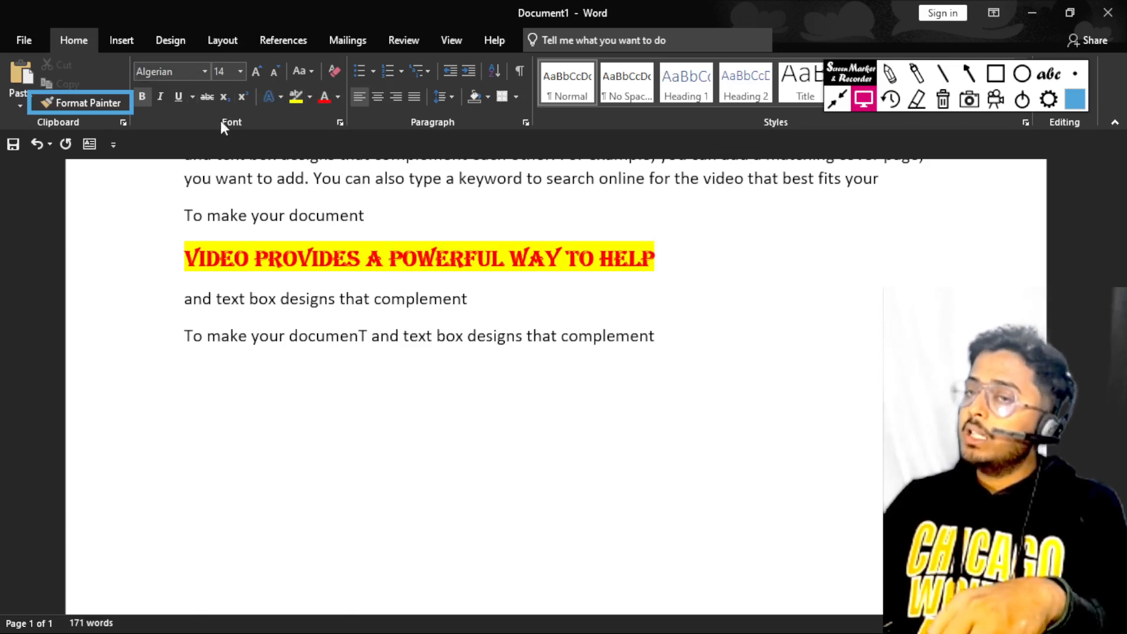
left_click_drag(183, 340, 666, 349)
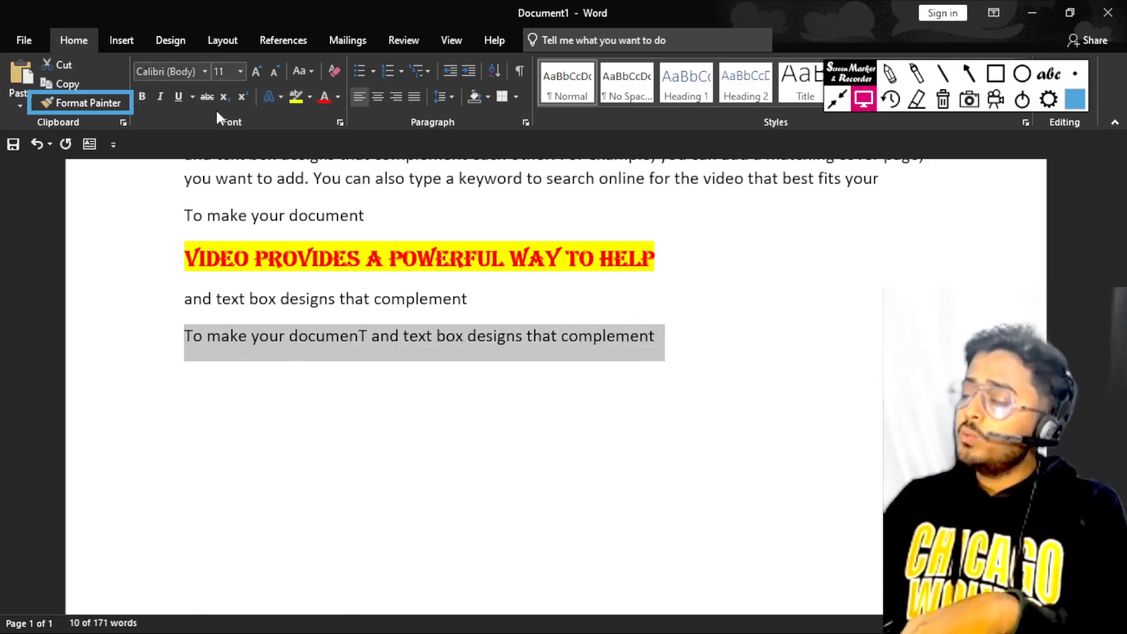
left_click(249, 393)
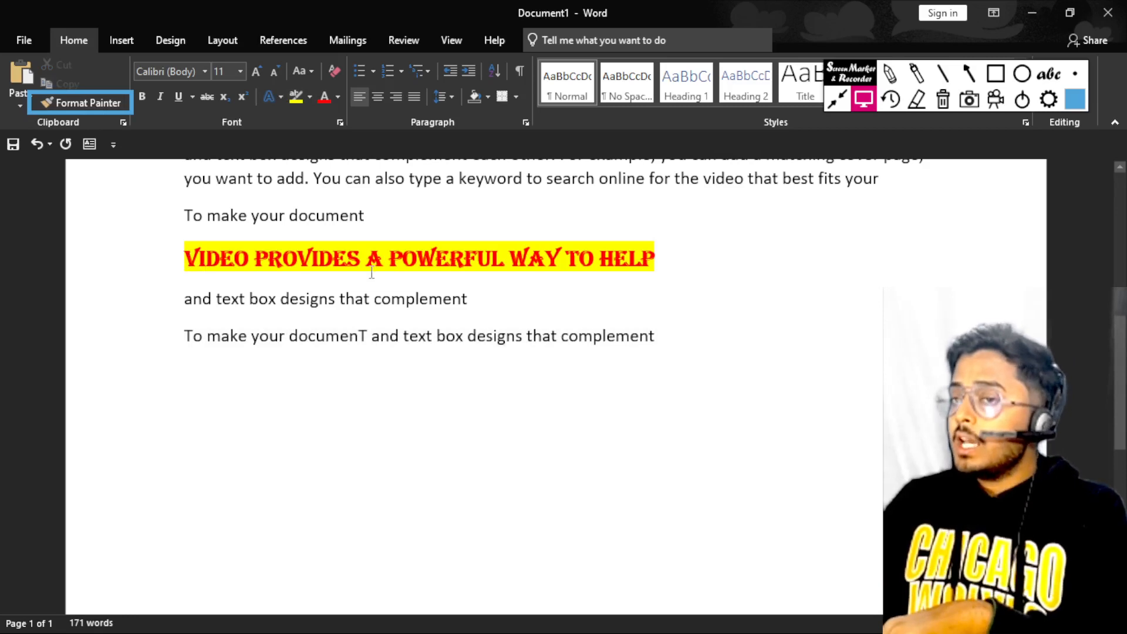
left_click(386, 257)
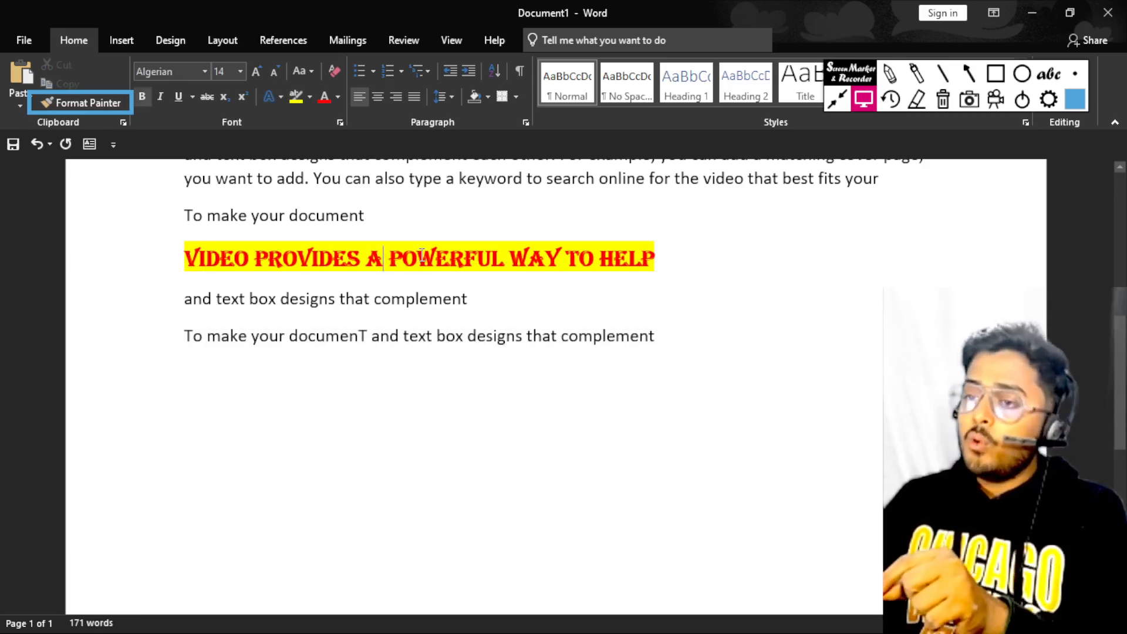
left_click(403, 261)
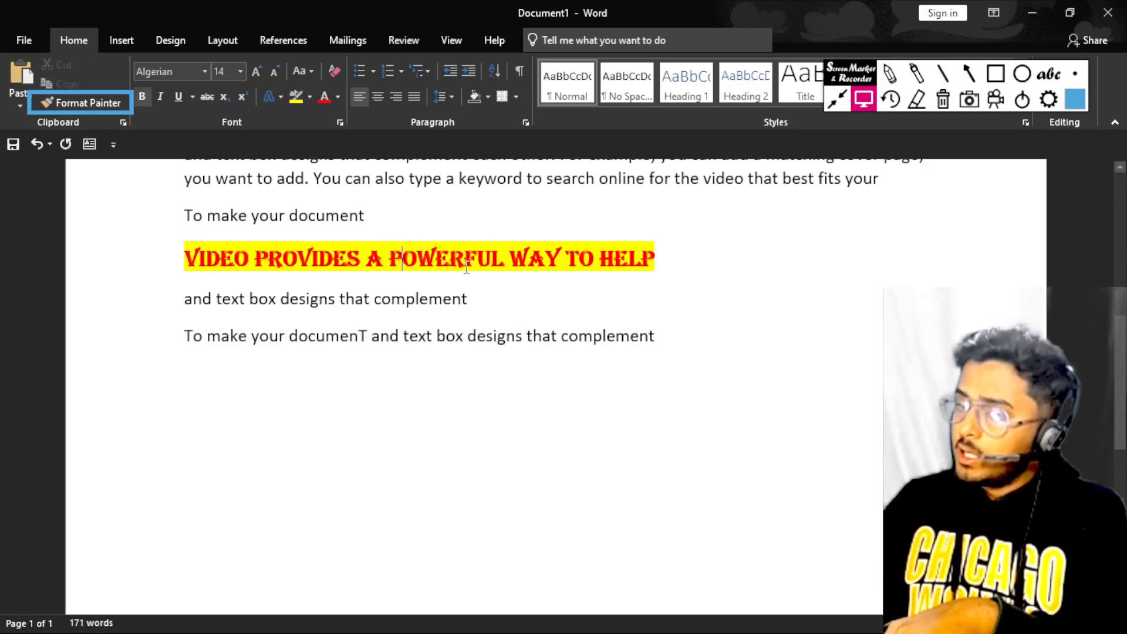
left_click(89, 103)
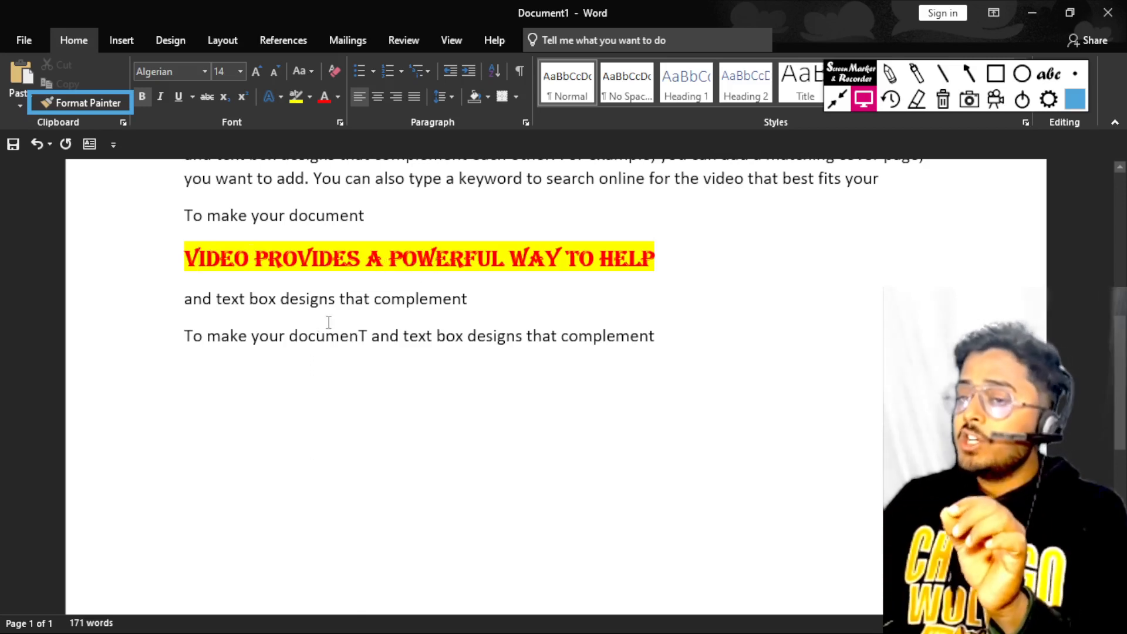
left_click(422, 261)
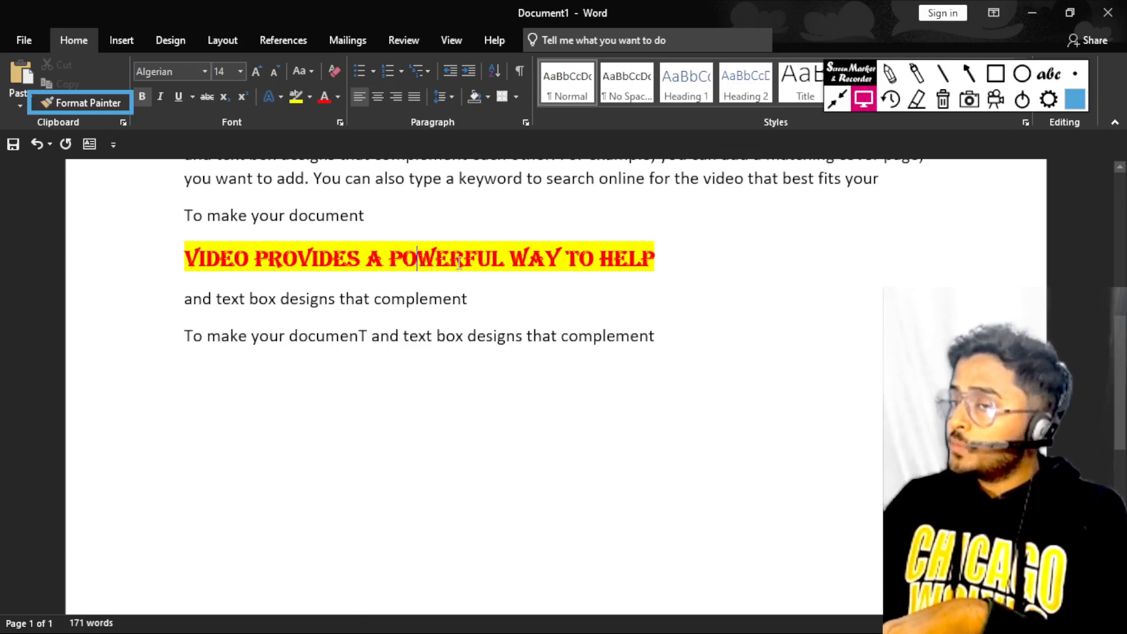
left_click(435, 258)
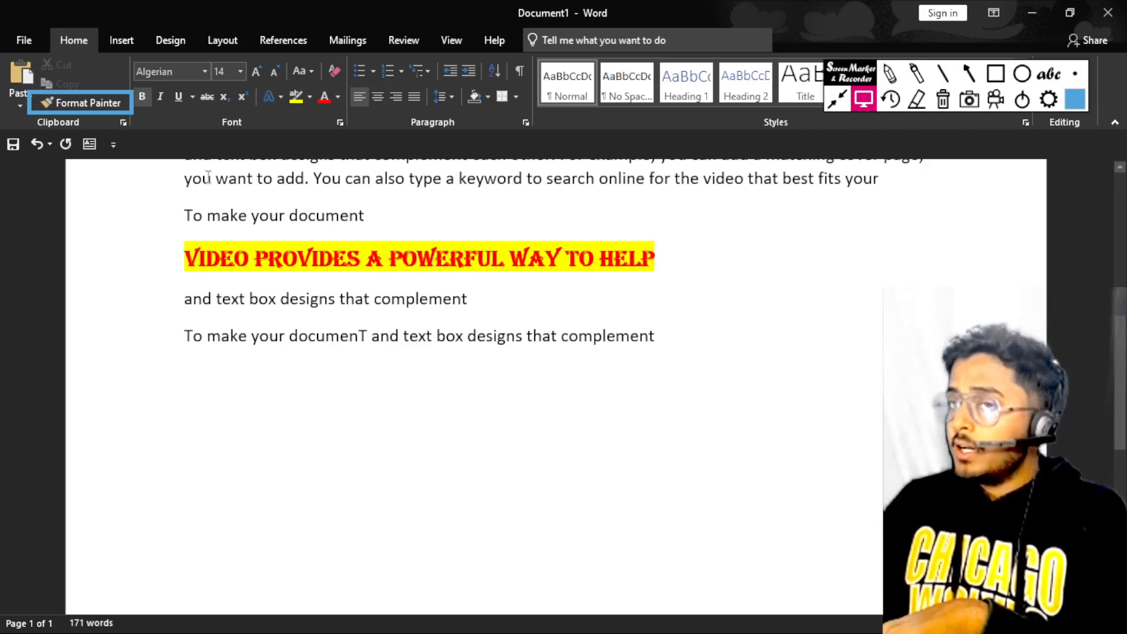
Step: Copy the formatting of the highlighted "Video provides a powerful way to help" line onto the document's last line with Format Painter
left_click(90, 102)
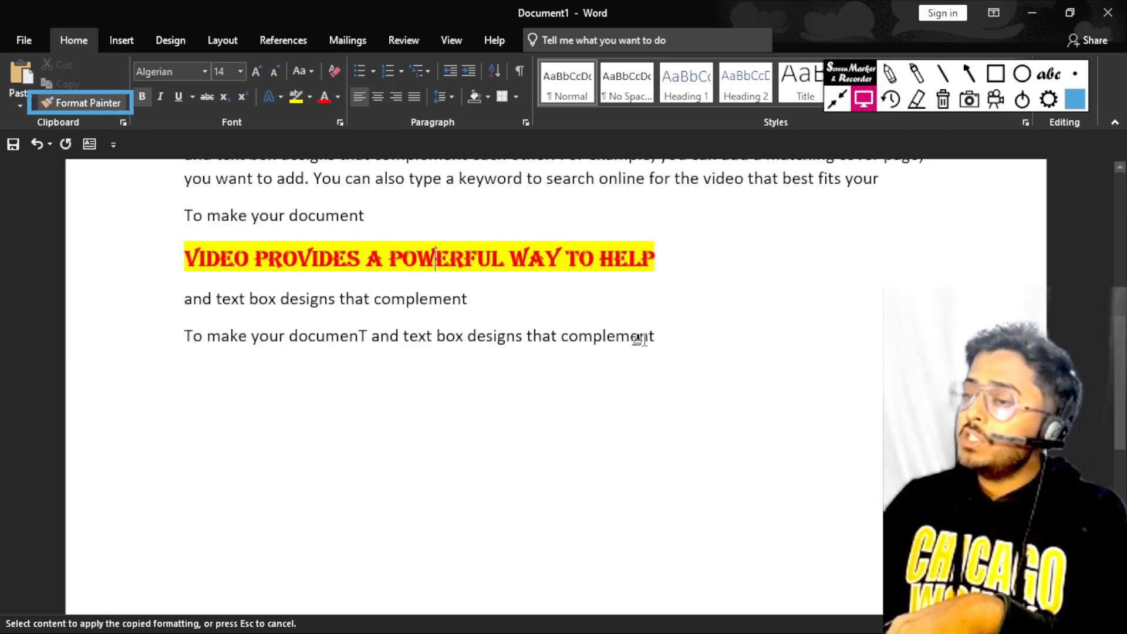
left_click_drag(649, 336, 176, 331)
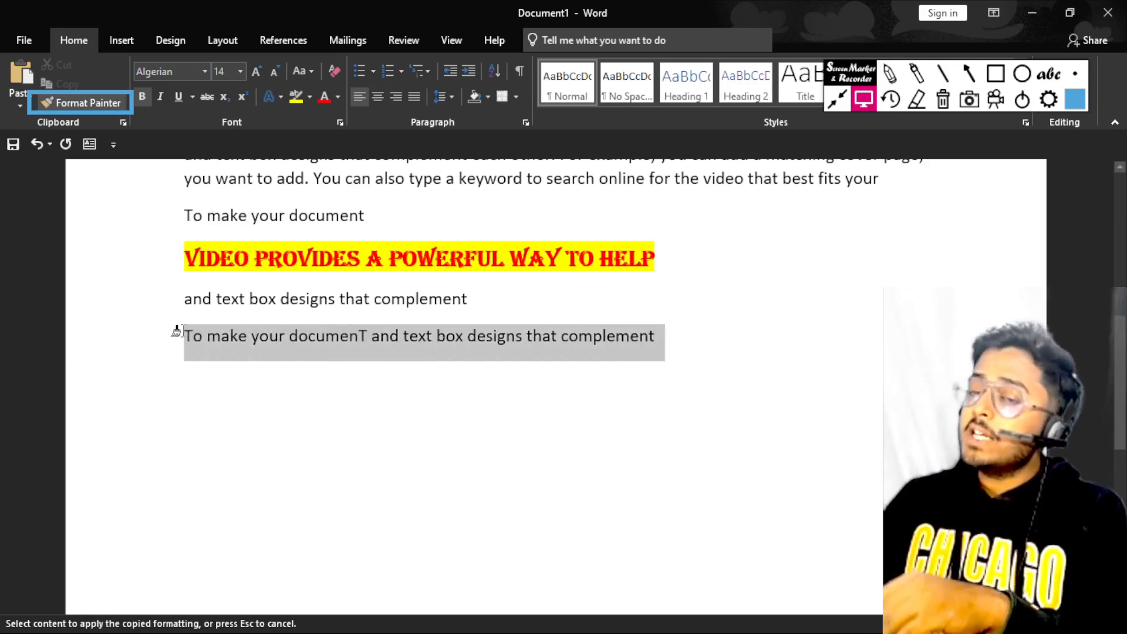
left_click_drag(176, 330, 185, 338)
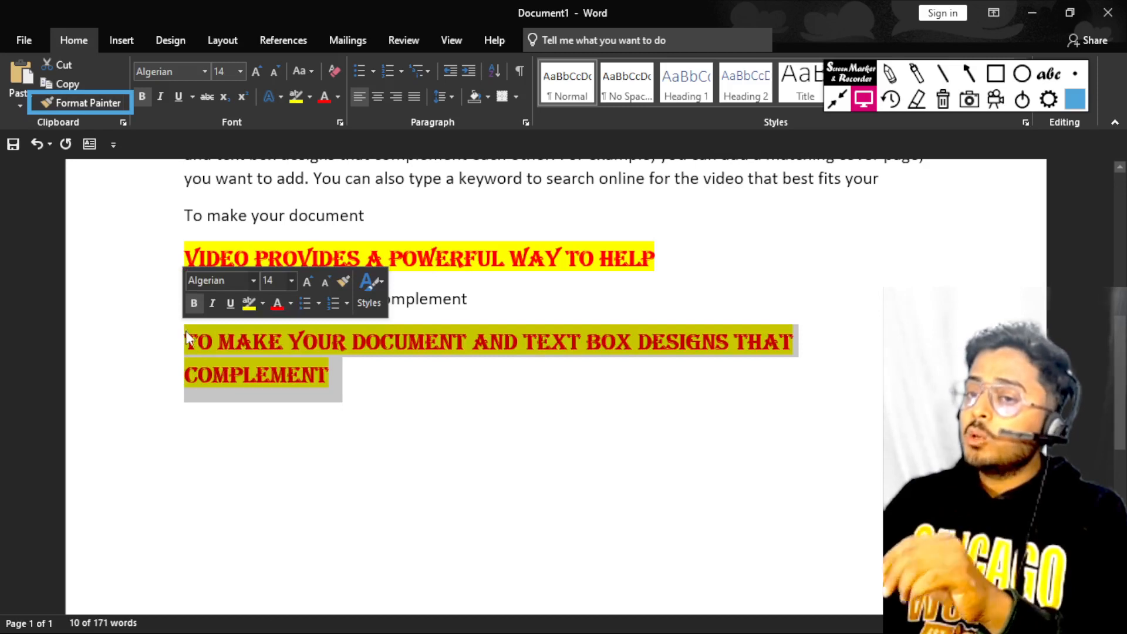
left_click(452, 298)
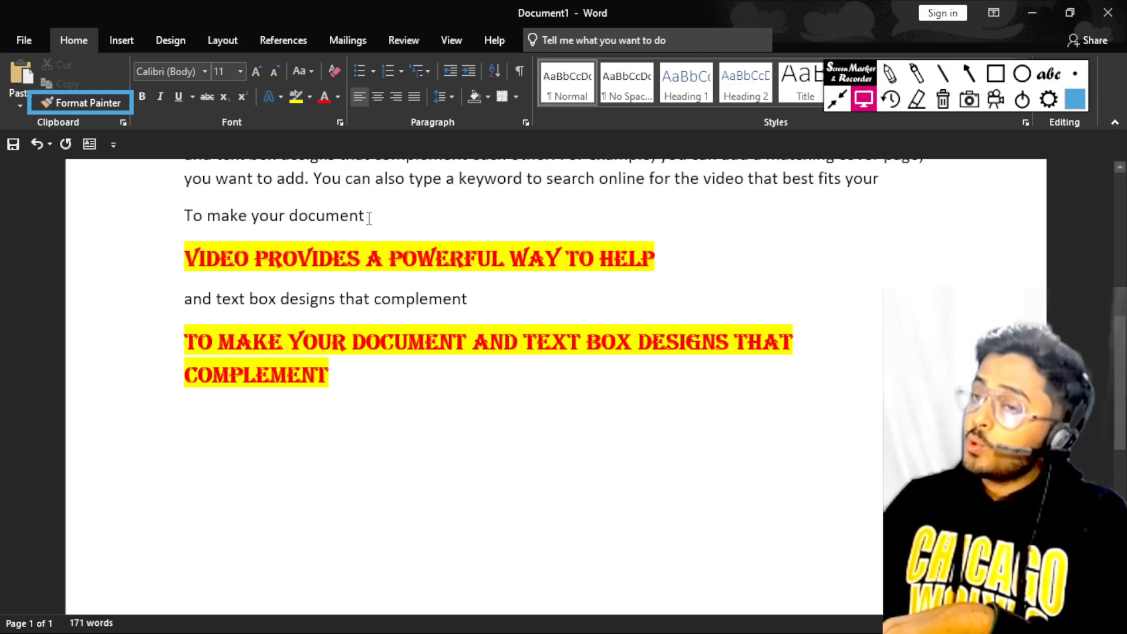
Step: Copy the plain body formatting of "want to add. You can also" onto all the lines below "To make your document" with Format Painter
left_click_drag(369, 215, 181, 217)
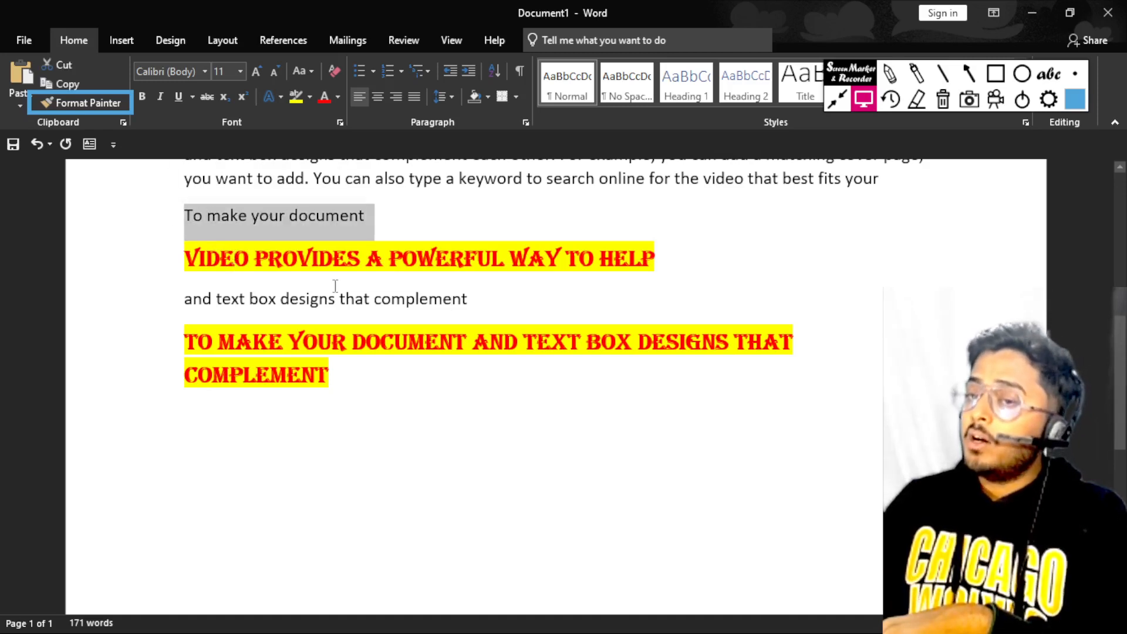
left_click(347, 267)
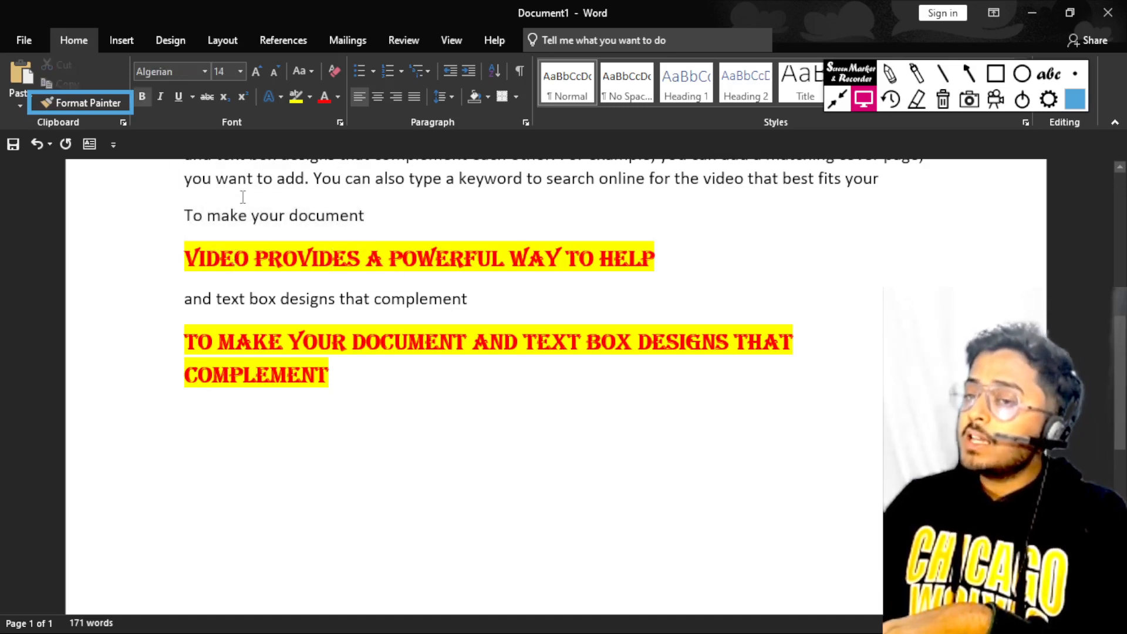
left_click_drag(249, 179, 407, 186)
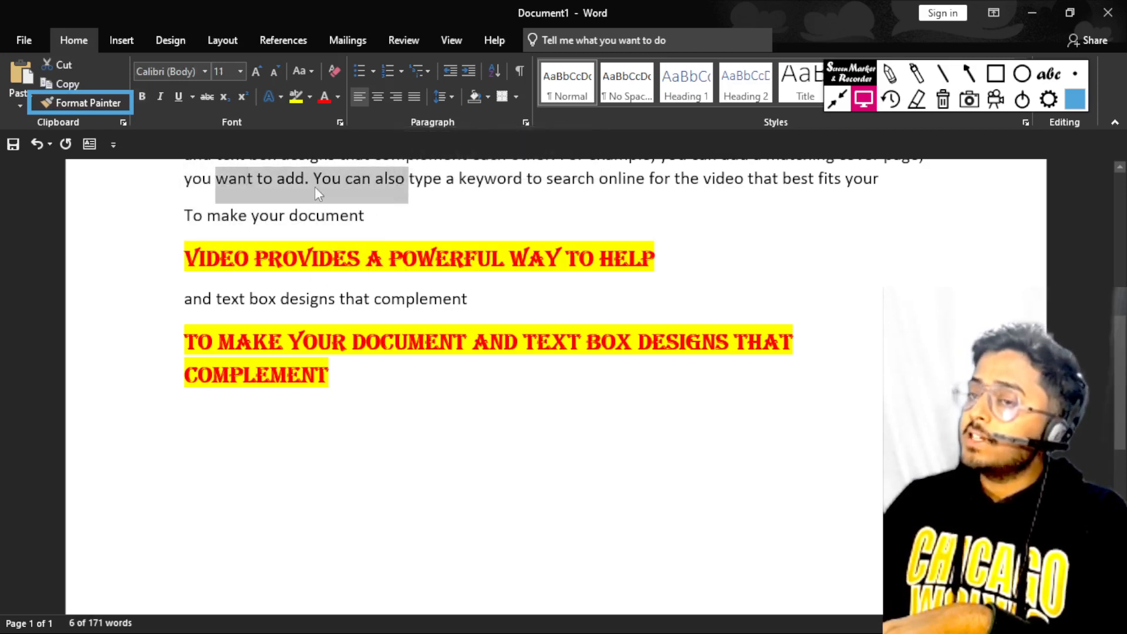
left_click(79, 104)
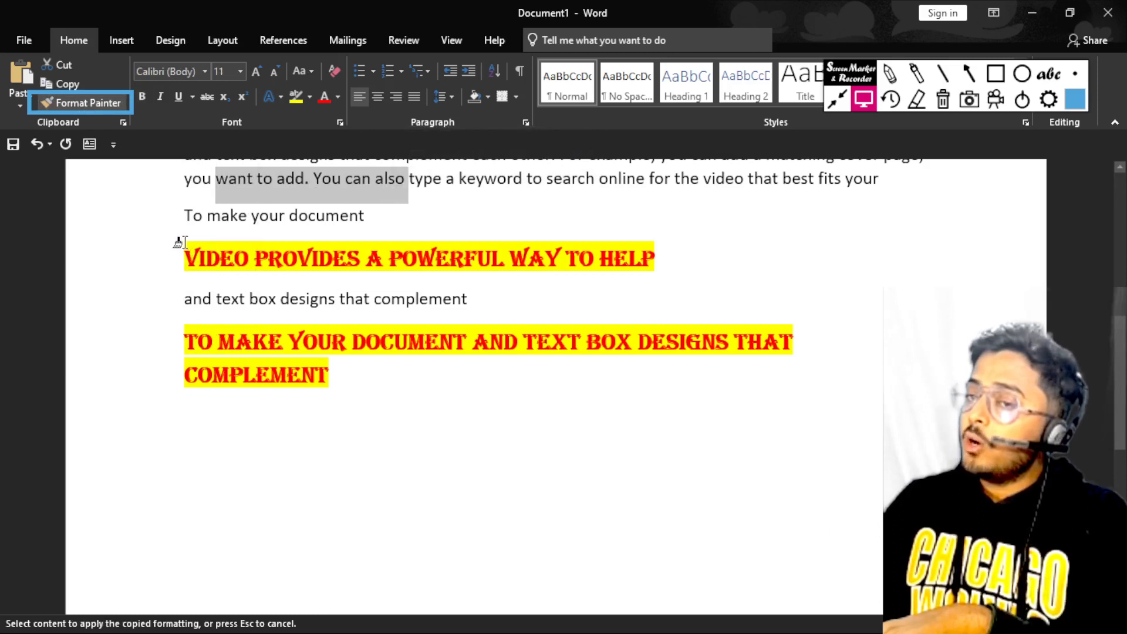
mouse_move(179, 242)
left_mouse_down()
mouse_move(438, 414)
mouse_move(465, 418)
left_mouse_up()
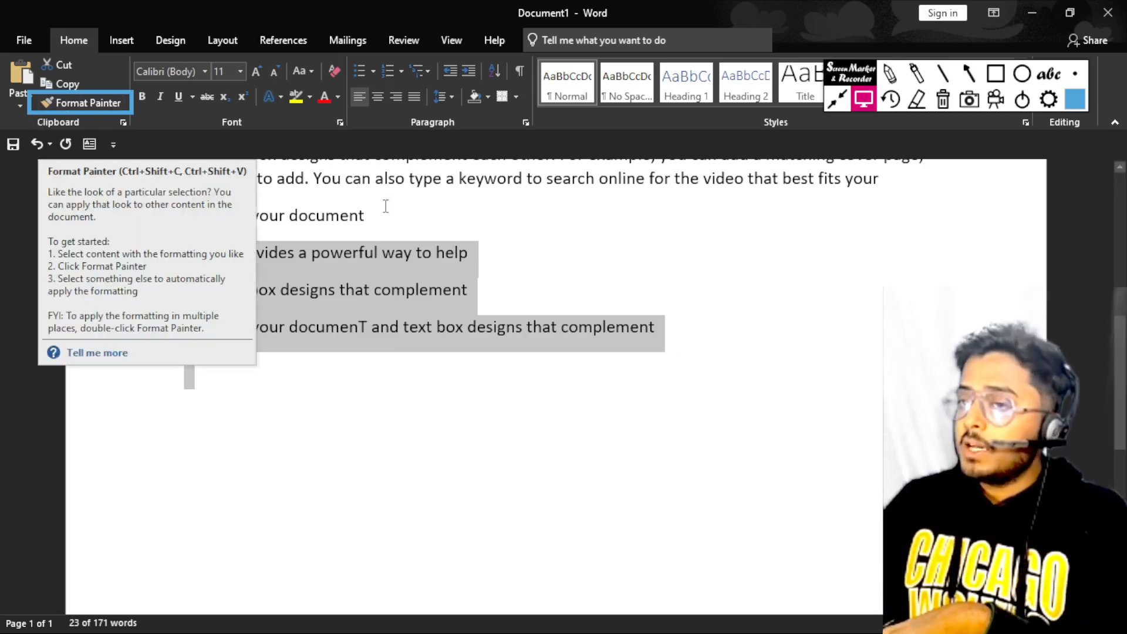
left_click(385, 206)
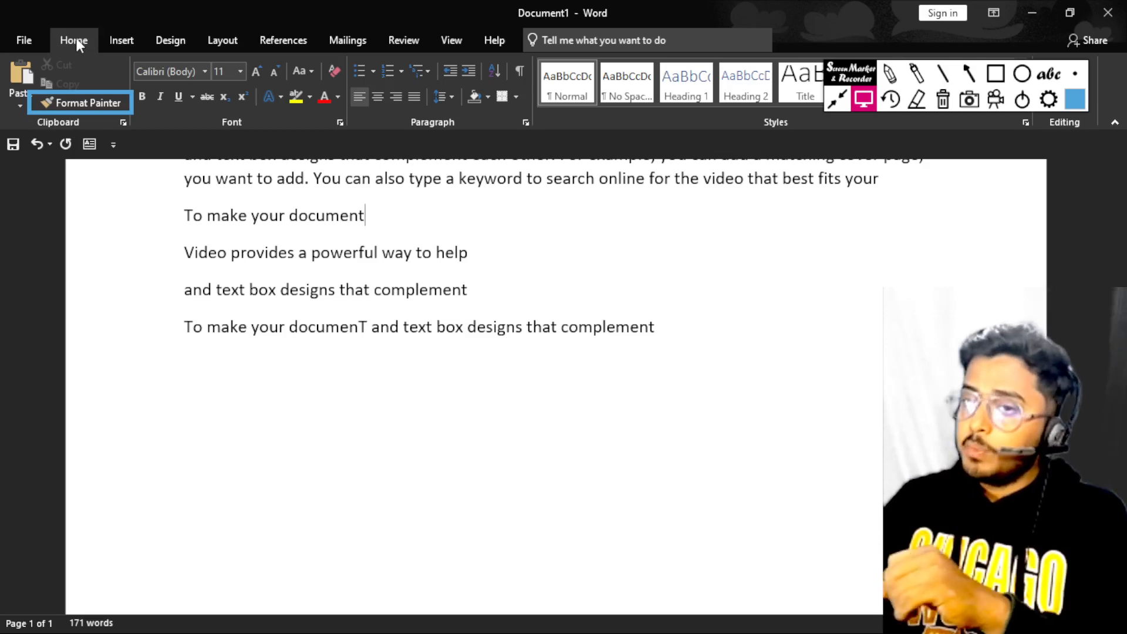
Step: Clear the blue rectangle annotation from the screen with the screen marker
left_click(121, 40)
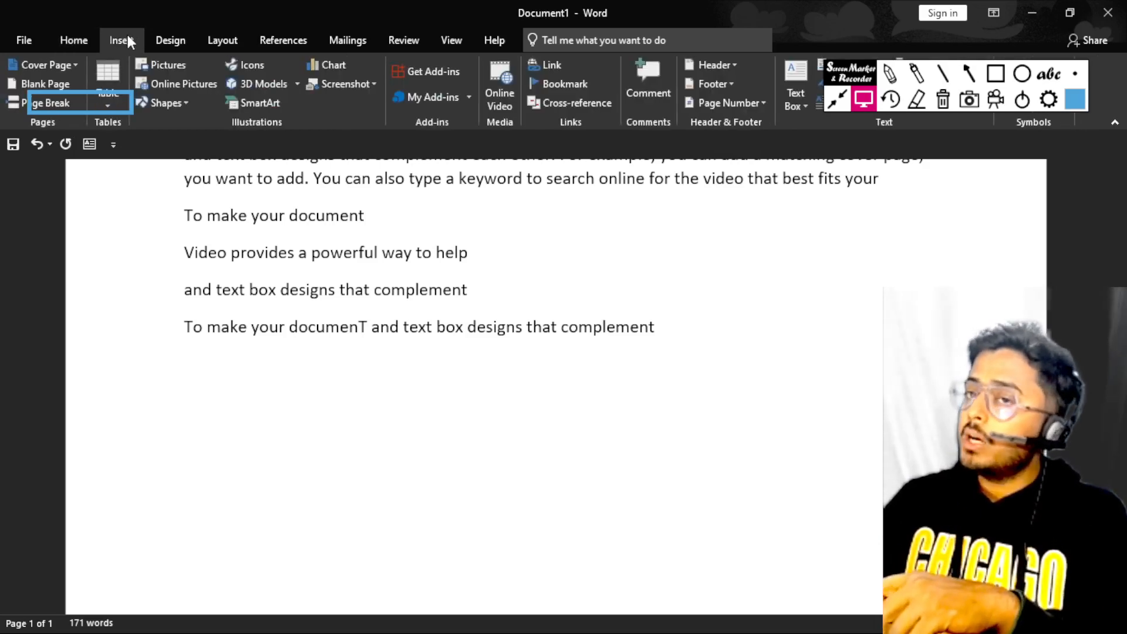
left_click(943, 101)
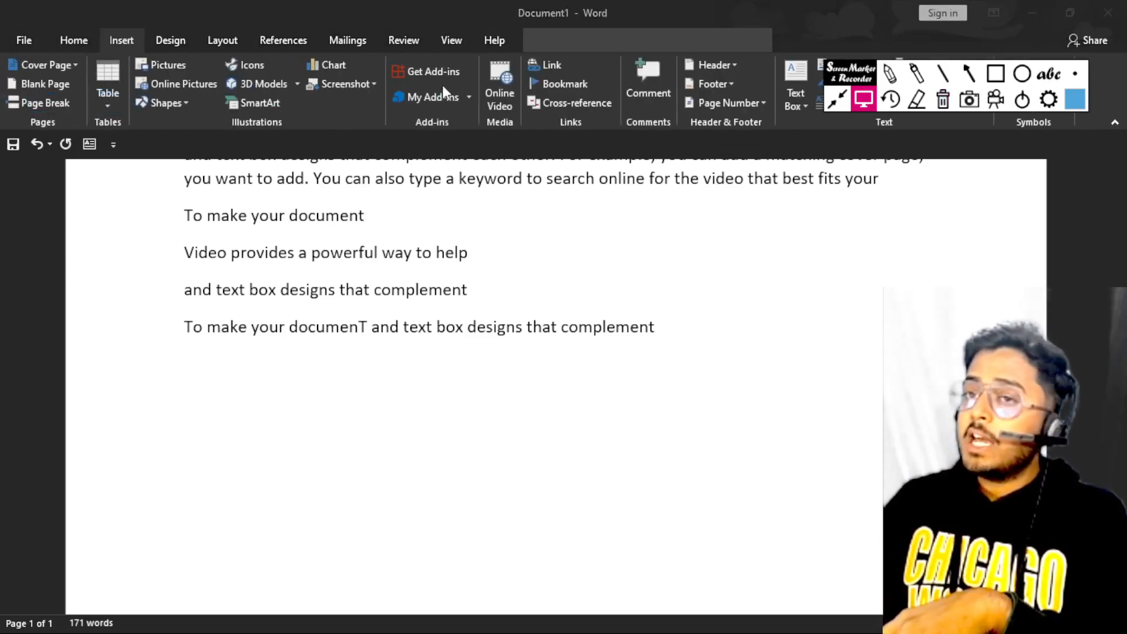
left_click(120, 39)
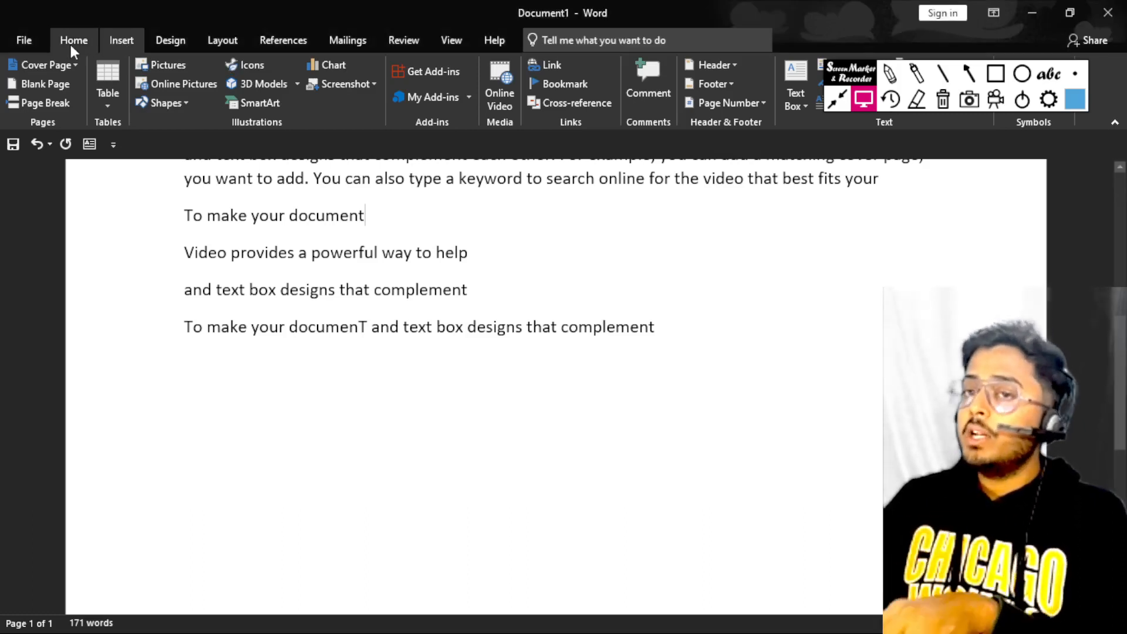
left_click(70, 43)
left_click(132, 41)
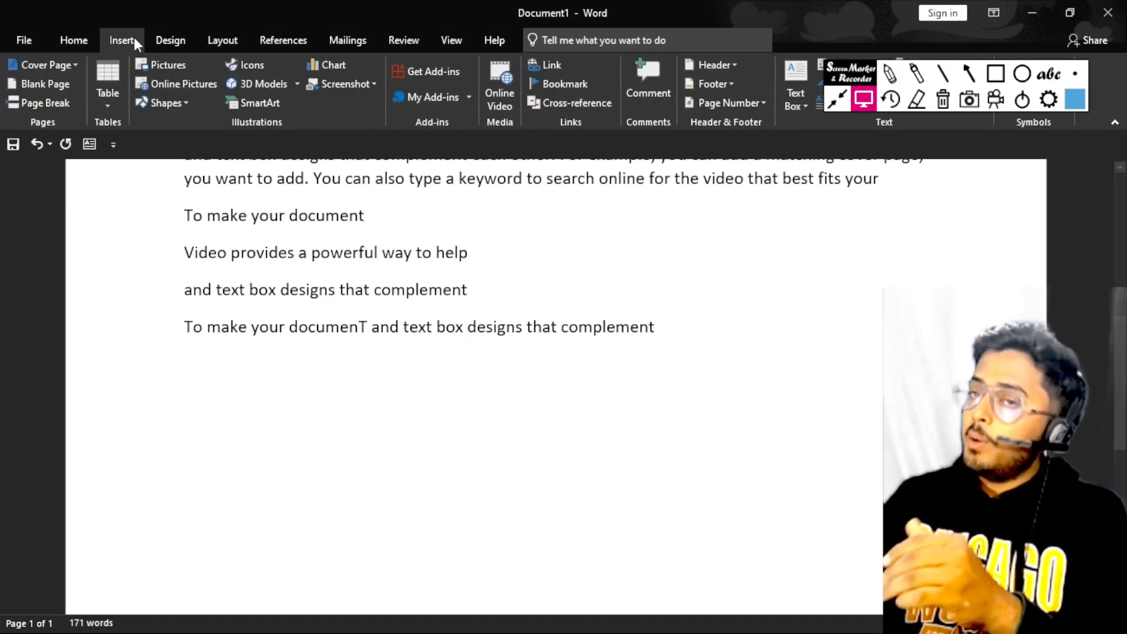
left_click(86, 36)
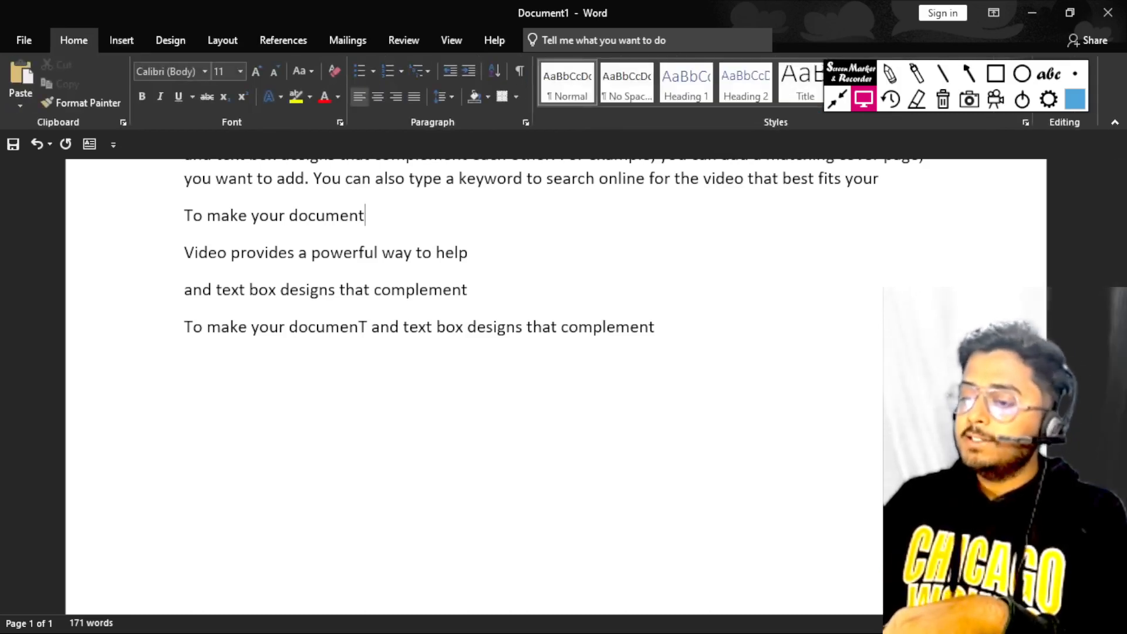
Step: Switch from the Word document to the OBS recording window
key("alt+Tab")
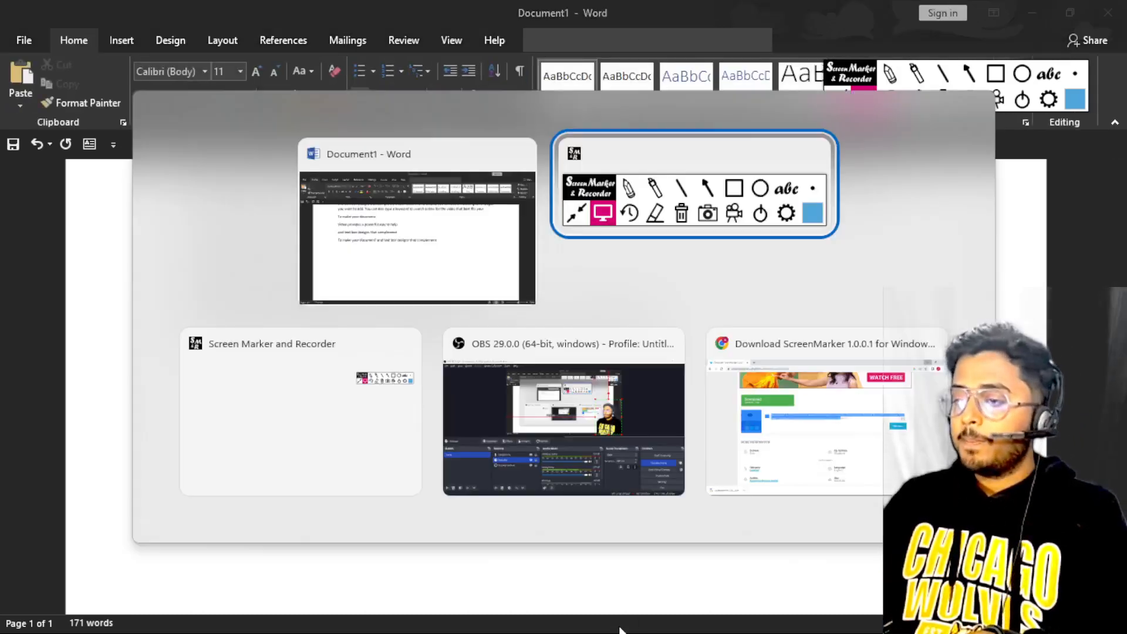
key("Tab")
key("Tab")
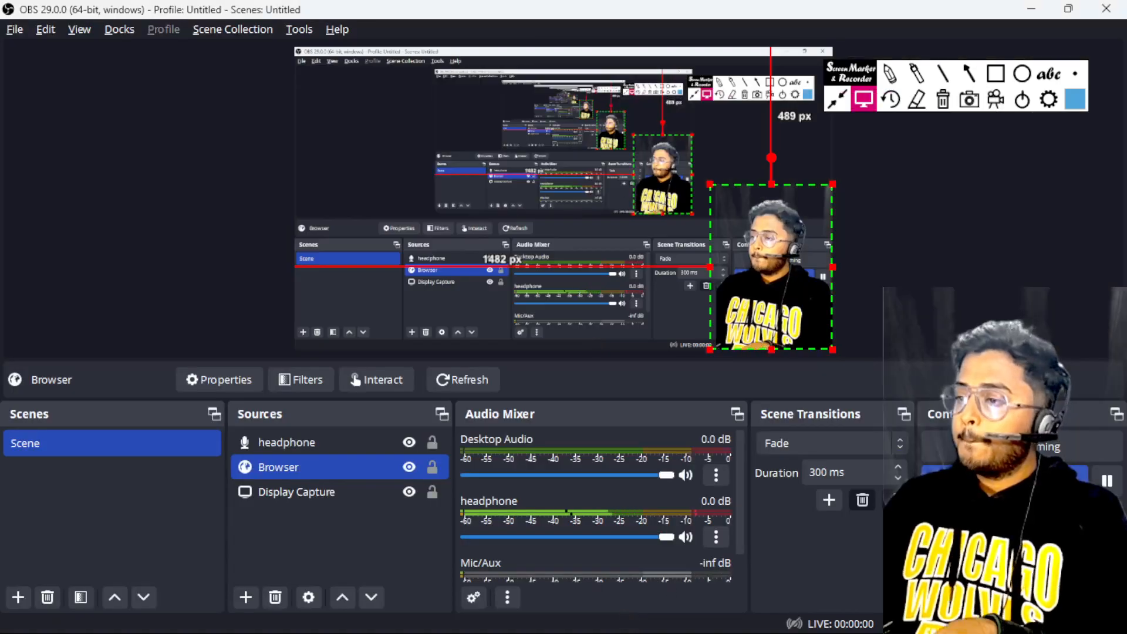